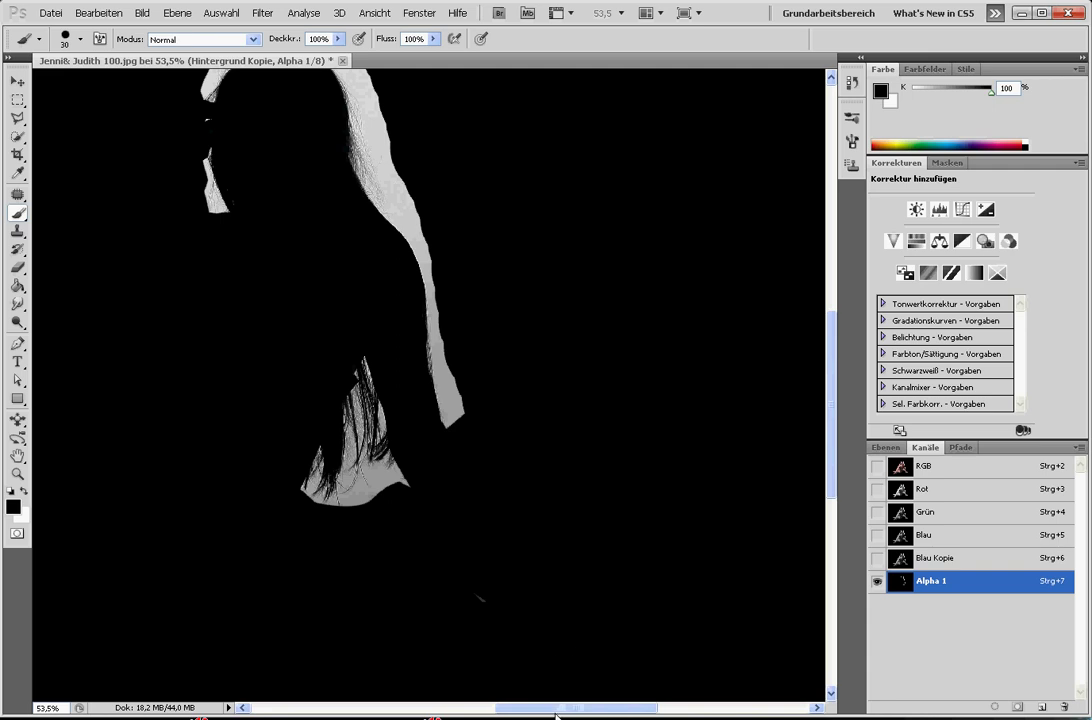
# Zoom into the Alpha 1 mask and draw a rectangular marquee around the left hair strand
pyautogui.moveTo(553, 716); pyautogui.dragTo(523, 716)
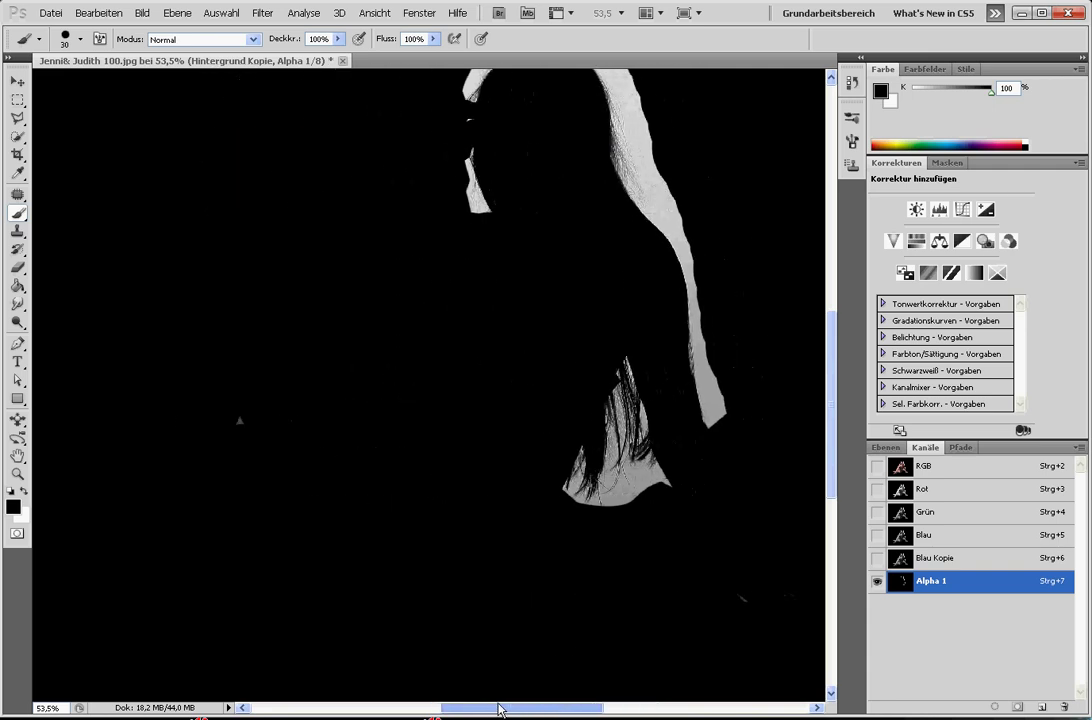
pyautogui.scroll(3, 471, 349)
pyautogui.keyDown('alt'); pyautogui.scroll(2, 463, 356); pyautogui.keyUp('alt')
pyautogui.keyDown('alt'); pyautogui.scroll(2, 463, 356); pyautogui.keyUp('alt')
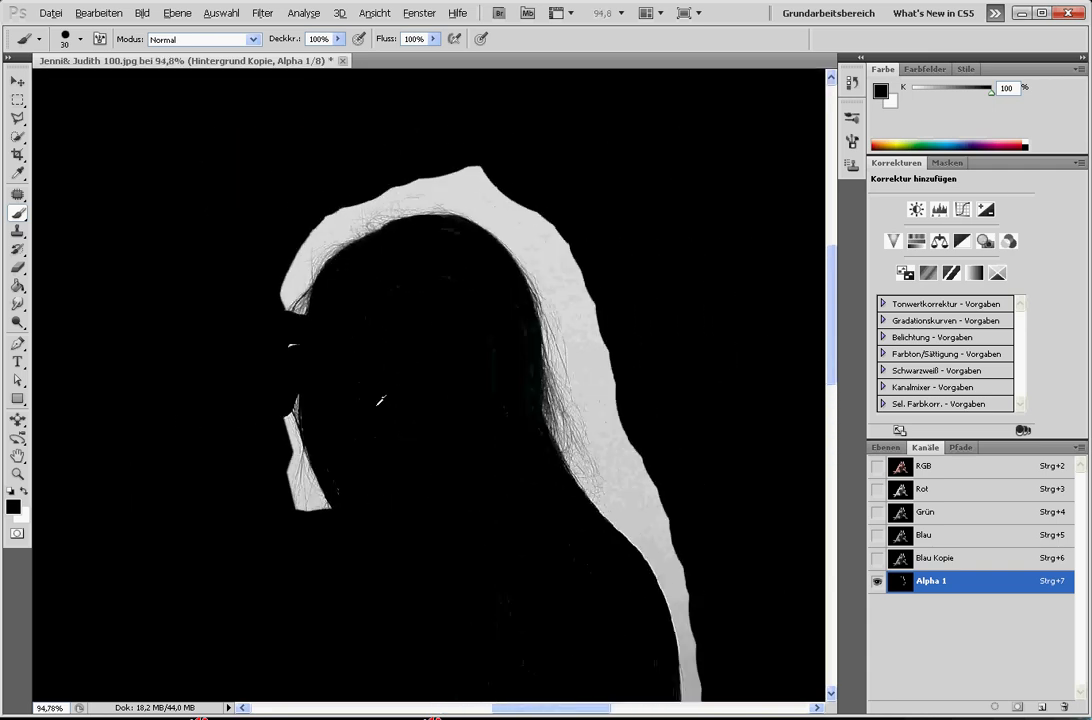
pyautogui.keyDown('alt'); pyautogui.scroll(2, 463, 356); pyautogui.keyUp('alt')
pyautogui.keyDown('alt'); pyautogui.scroll(1, 331, 456); pyautogui.keyUp('alt')
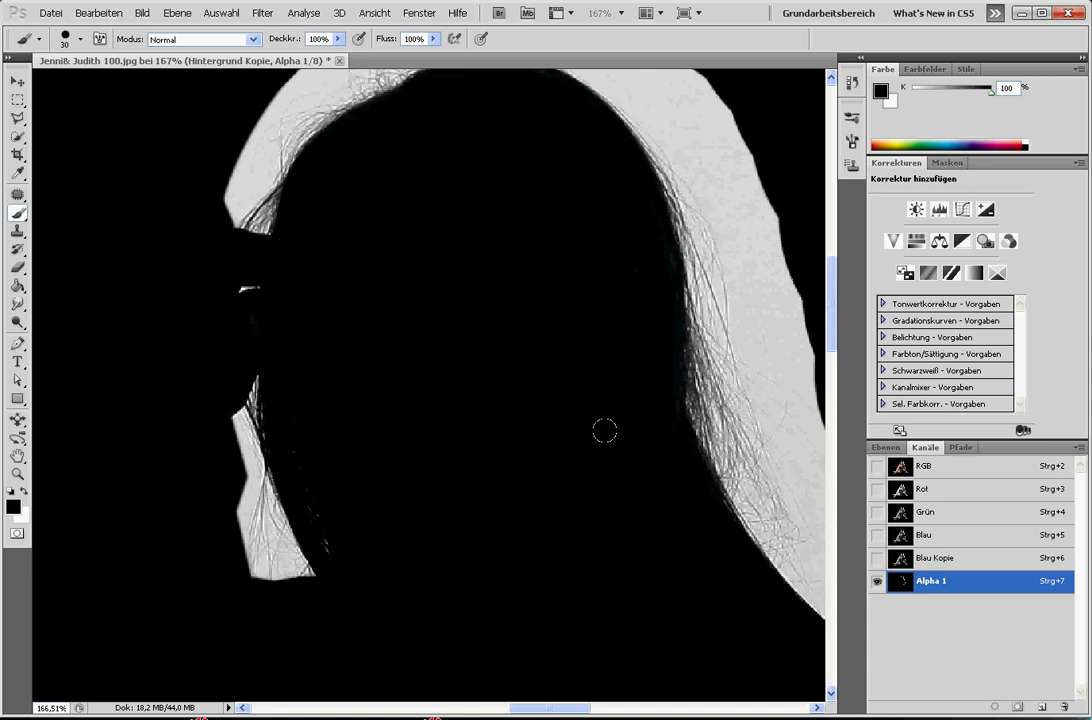
pyautogui.scroll(3, 590, 426)
pyautogui.scroll(2, 630, 370)
pyautogui.keyDown('alt'); pyautogui.scroll(-1, 241, 457); pyautogui.keyUp('alt')
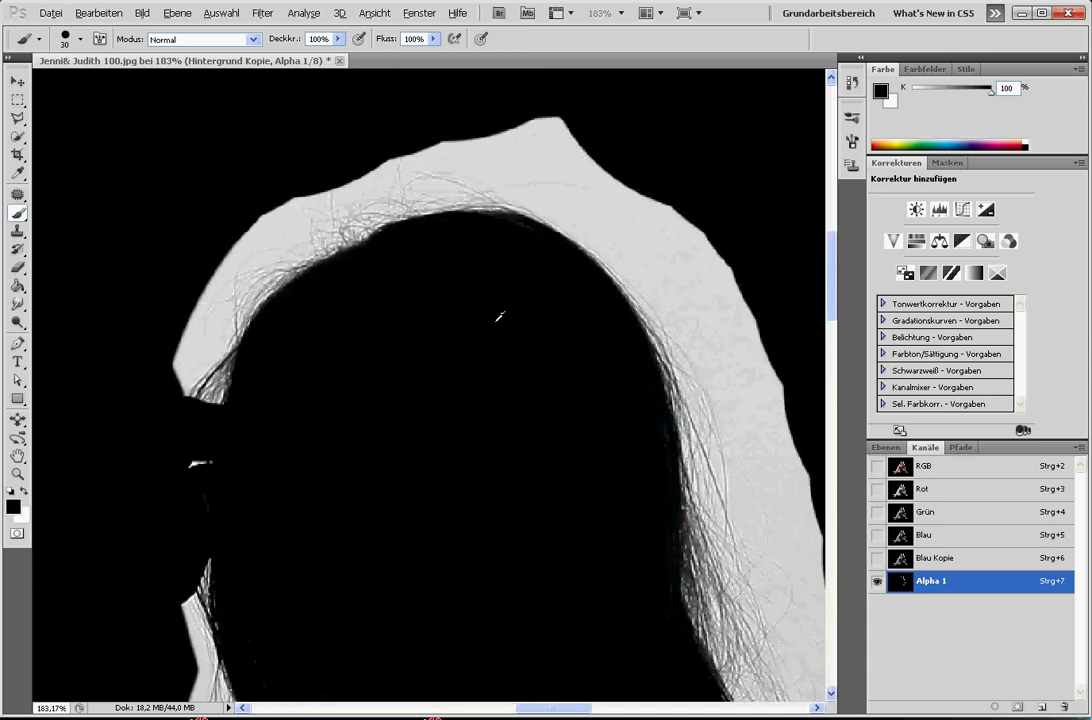
pyautogui.keyDown('alt'); pyautogui.scroll(-2, 241, 457); pyautogui.keyUp('alt')
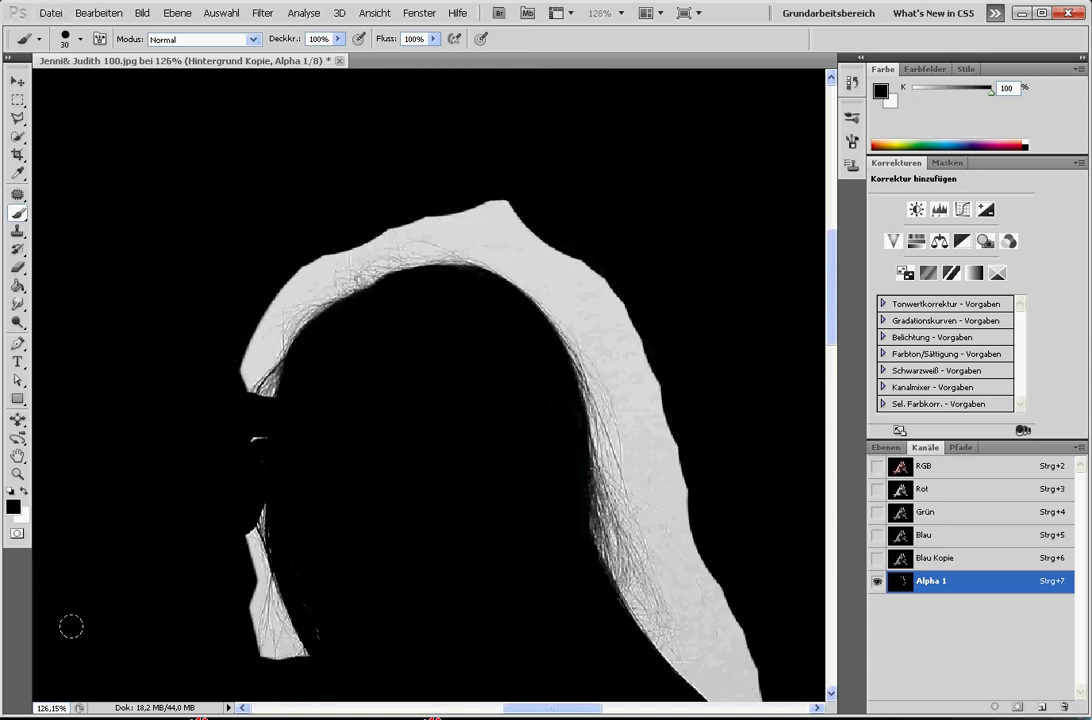
pyautogui.moveTo(549, 714); pyautogui.dragTo(488, 714)
pyautogui.scroll(-5, 373, 517)
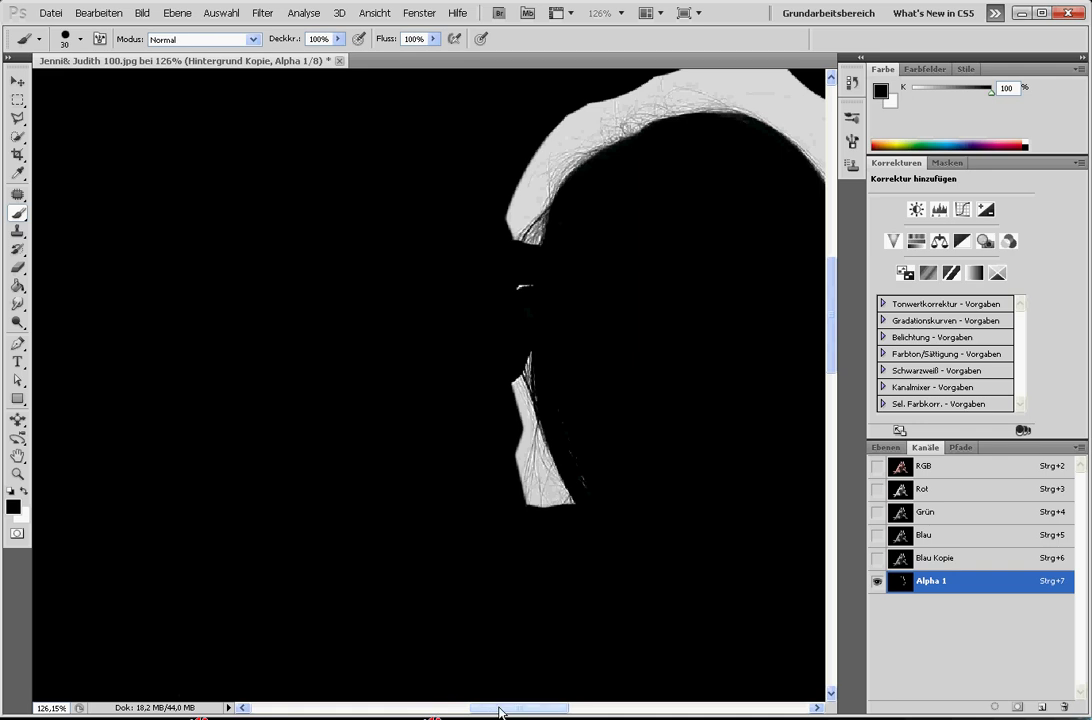
pyautogui.moveTo(468, 709); pyautogui.dragTo(524, 709)
pyautogui.scroll(5, 530, 452)
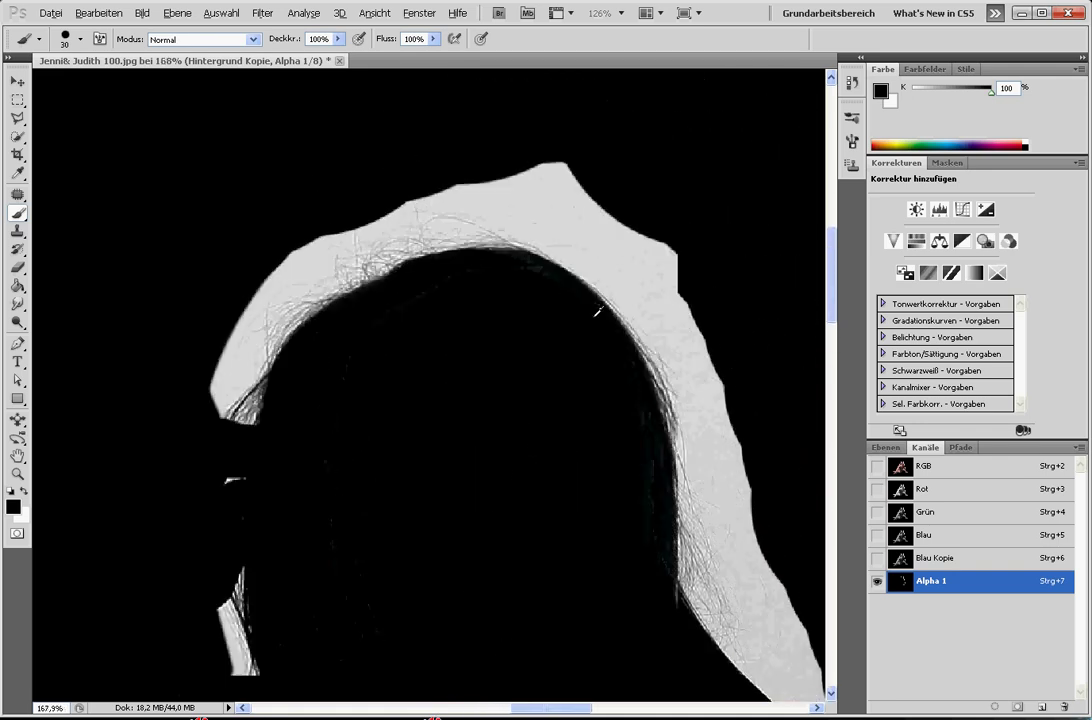
pyautogui.scroll(1, 351, 297)
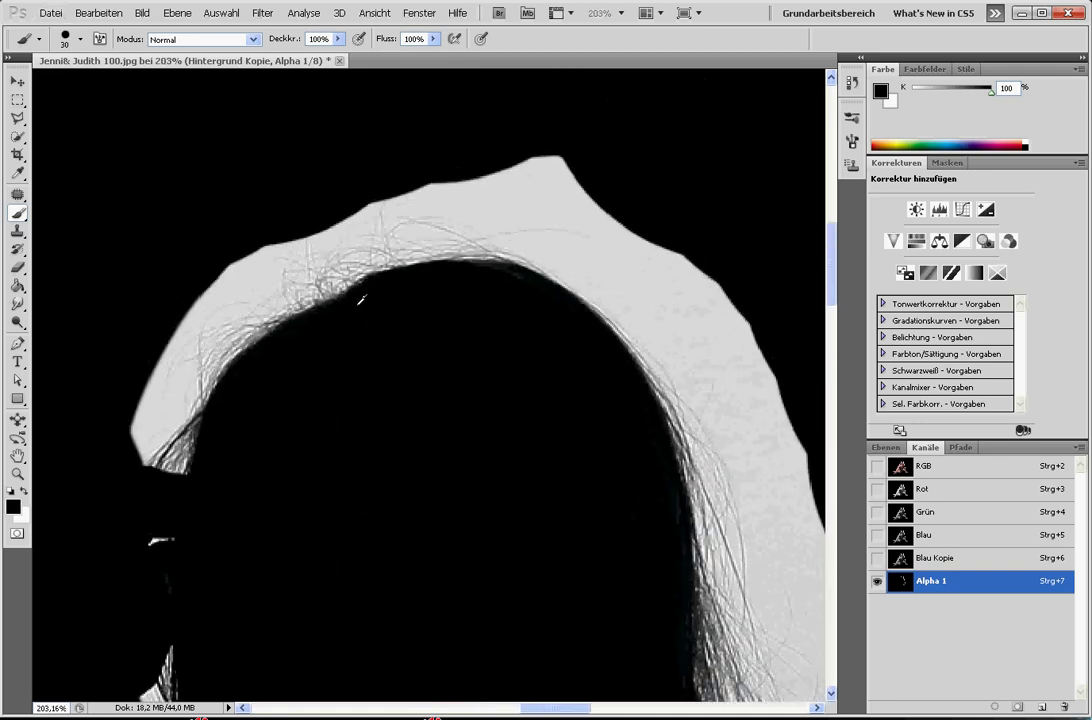
pyautogui.scroll(1, 335, 290)
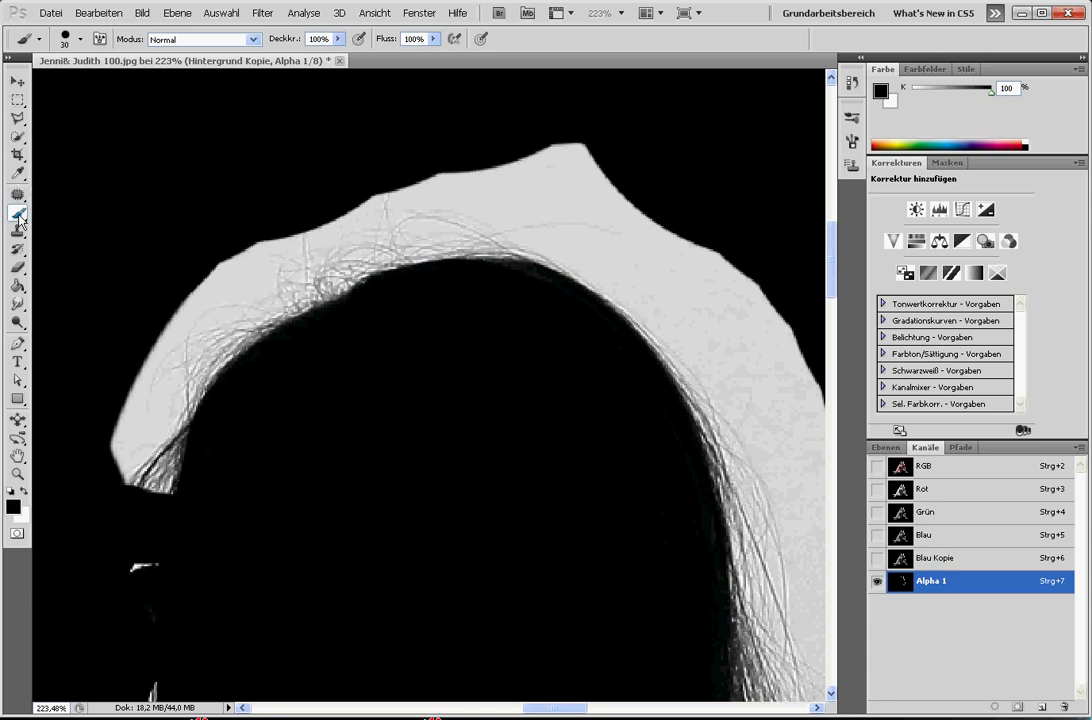
pyautogui.moveTo(17, 100); pyautogui.dragTo(56, 90)
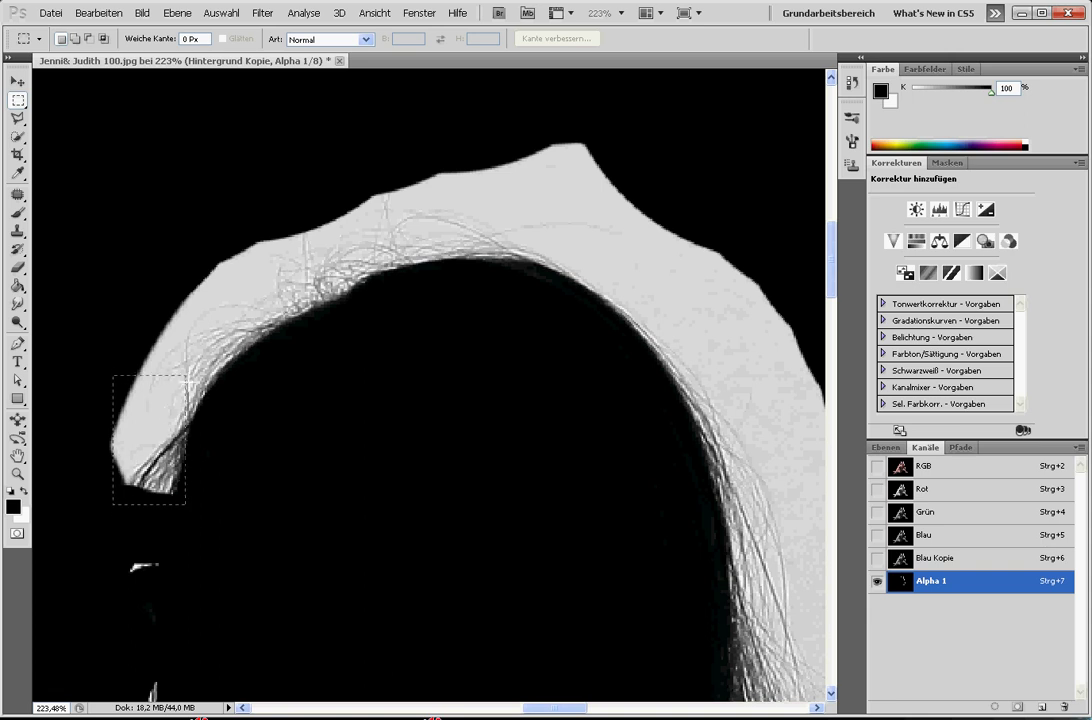
pyautogui.moveTo(268, 258); pyautogui.dragTo(270, 239)
# Apply Levels 79 / 0,42 / 217 (Tonwertkorrektur) to the left hair strand, then deselect
pyautogui.click(142, 13)
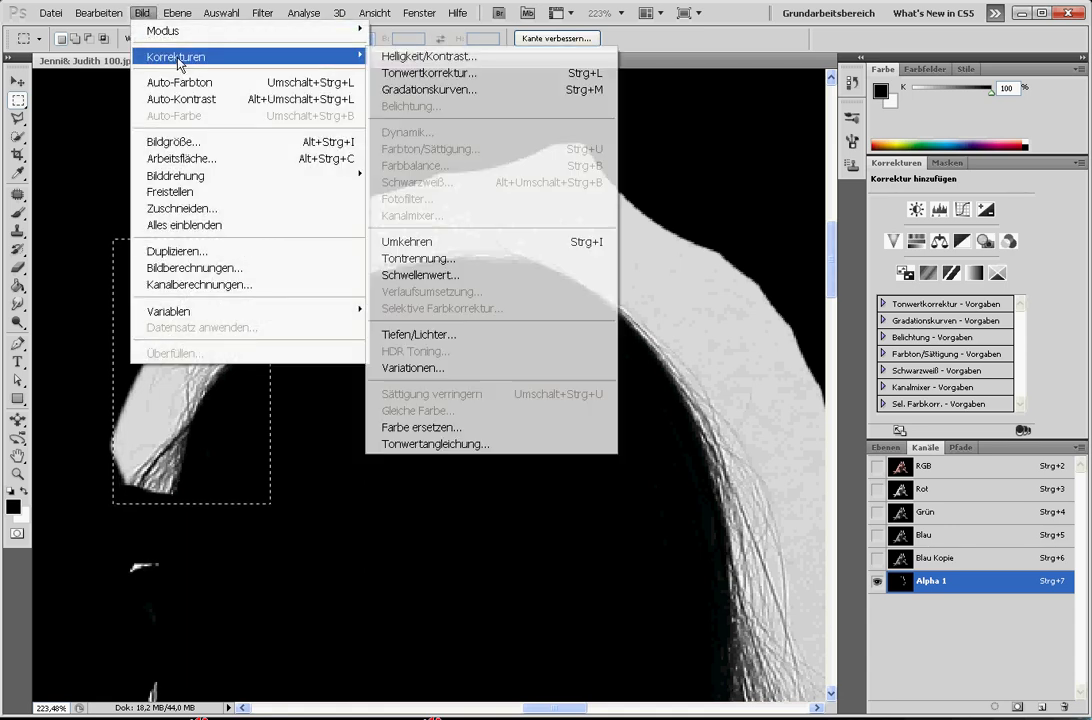
pyautogui.moveTo(176, 57)
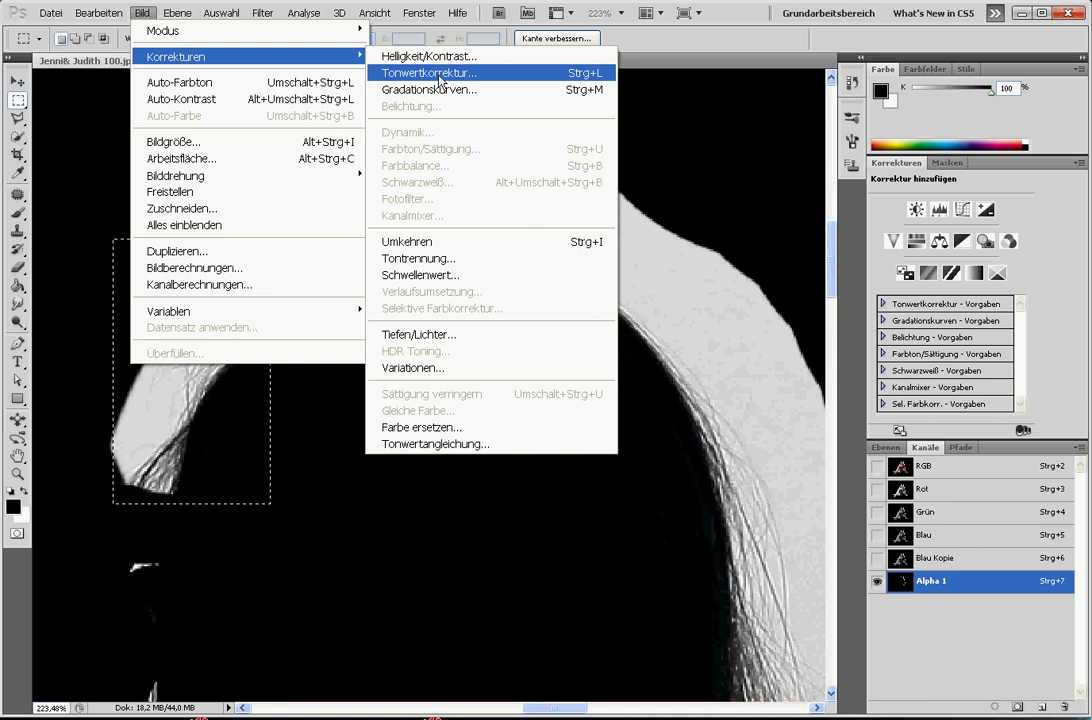
pyautogui.click(436, 80)
pyautogui.moveTo(271, 90); pyautogui.dragTo(642, 167)
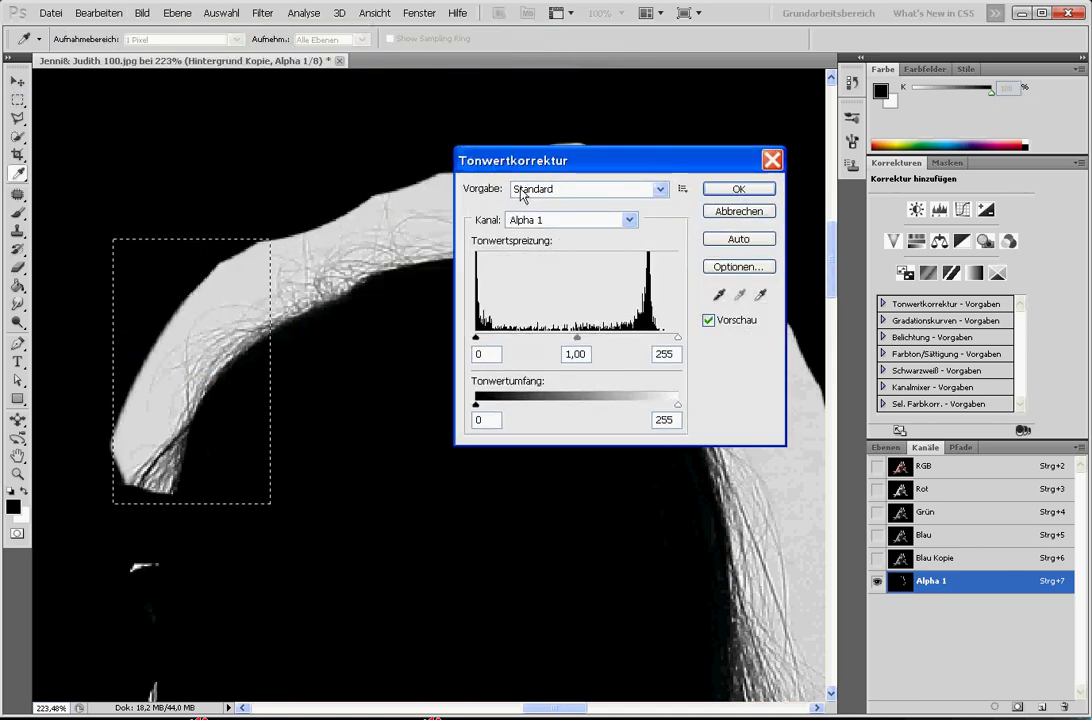
pyautogui.moveTo(541, 171); pyautogui.dragTo(530, 190)
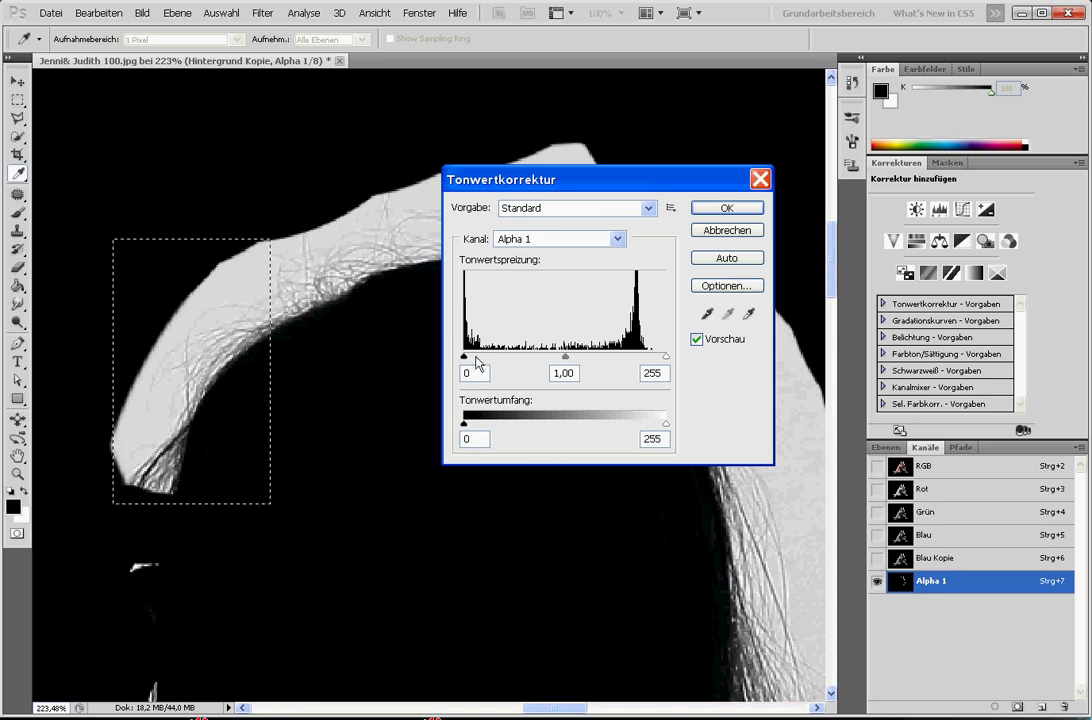
pyautogui.moveTo(463, 358)
pyautogui.mouseDown()
pyautogui.moveTo(653, 358)
pyautogui.moveTo(472, 370)
pyautogui.moveTo(522, 376)
pyautogui.mouseUp()
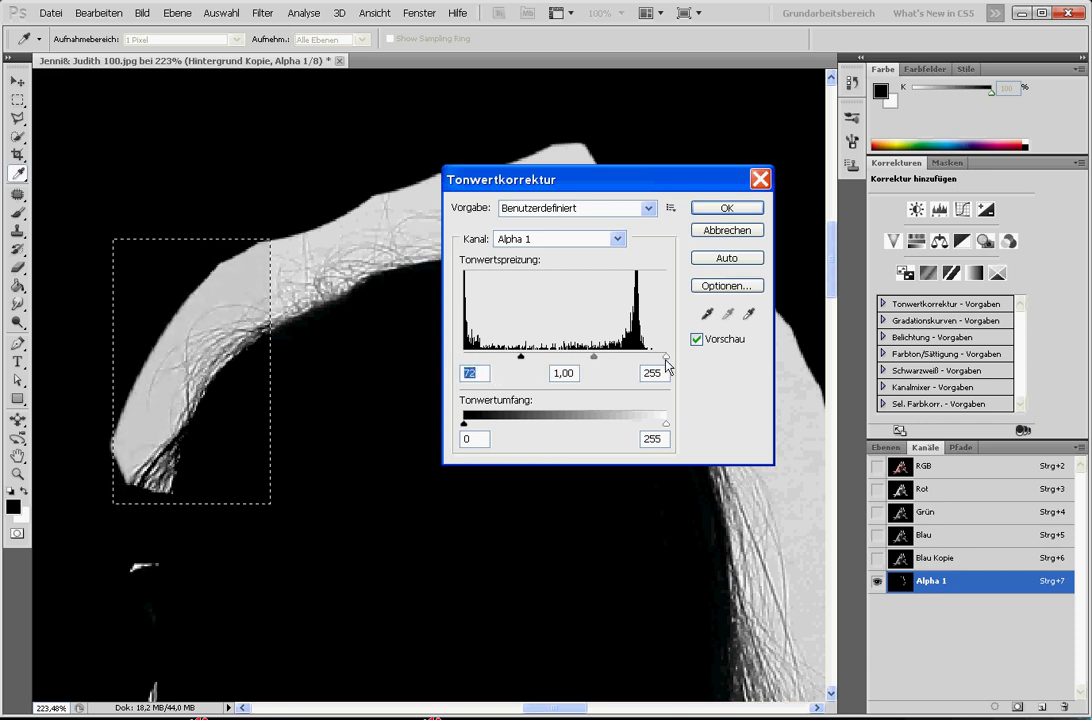
pyautogui.moveTo(666, 358)
pyautogui.mouseDown()
pyautogui.moveTo(531, 377)
pyautogui.moveTo(653, 362)
pyautogui.moveTo(584, 358)
pyautogui.moveTo(608, 366)
pyautogui.mouseUp()
pyautogui.moveTo(522, 357); pyautogui.dragTo(527, 357)
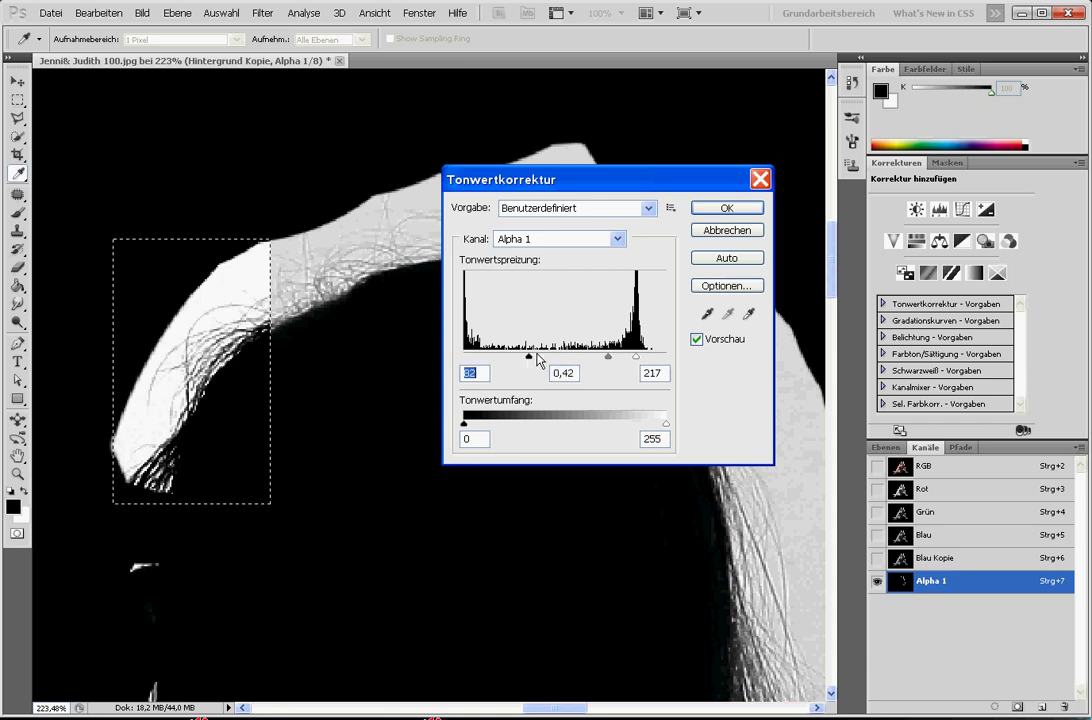
pyautogui.click(712, 208)
pyautogui.hotkey('ctrl', 'd')
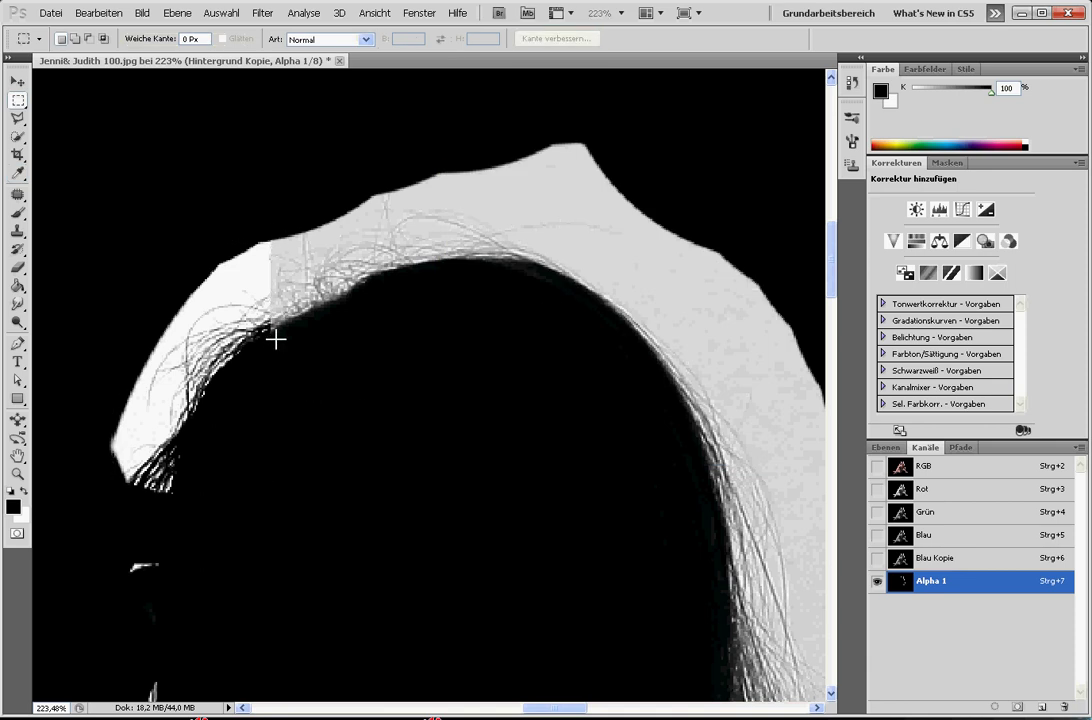
# Marquee the top of the hair, apply Levels 45 / 0,48 / 226, then deselect
pyautogui.moveTo(418, 177); pyautogui.dragTo(509, 155)
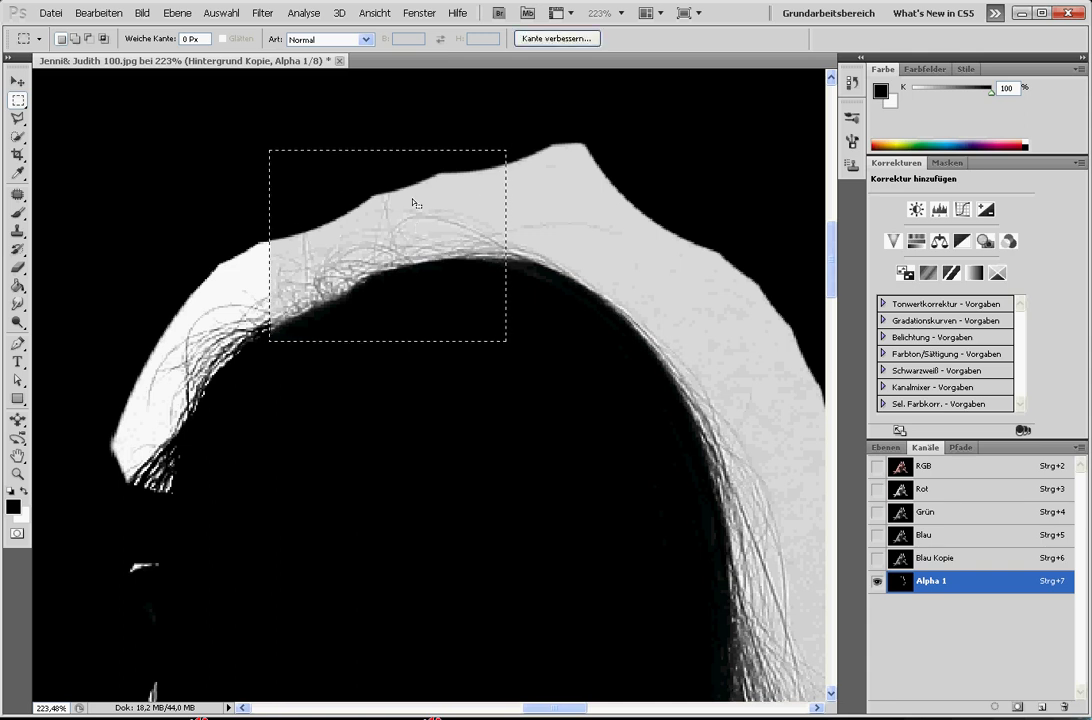
pyautogui.press('Right')
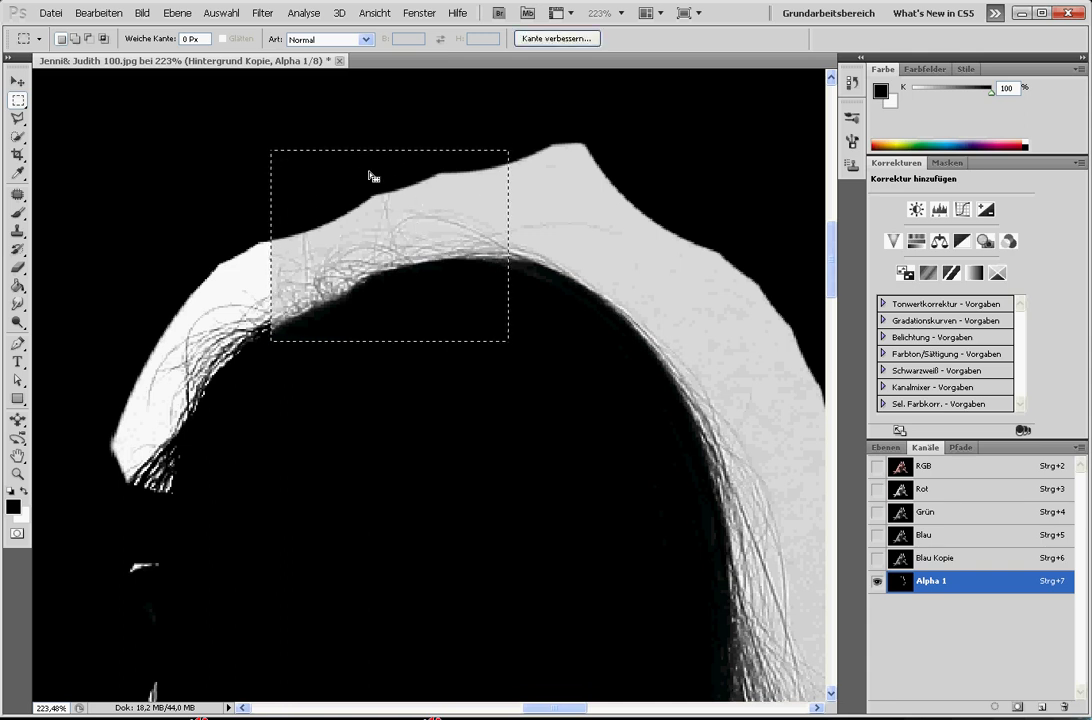
pyautogui.click(142, 13)
pyautogui.moveTo(176, 56)
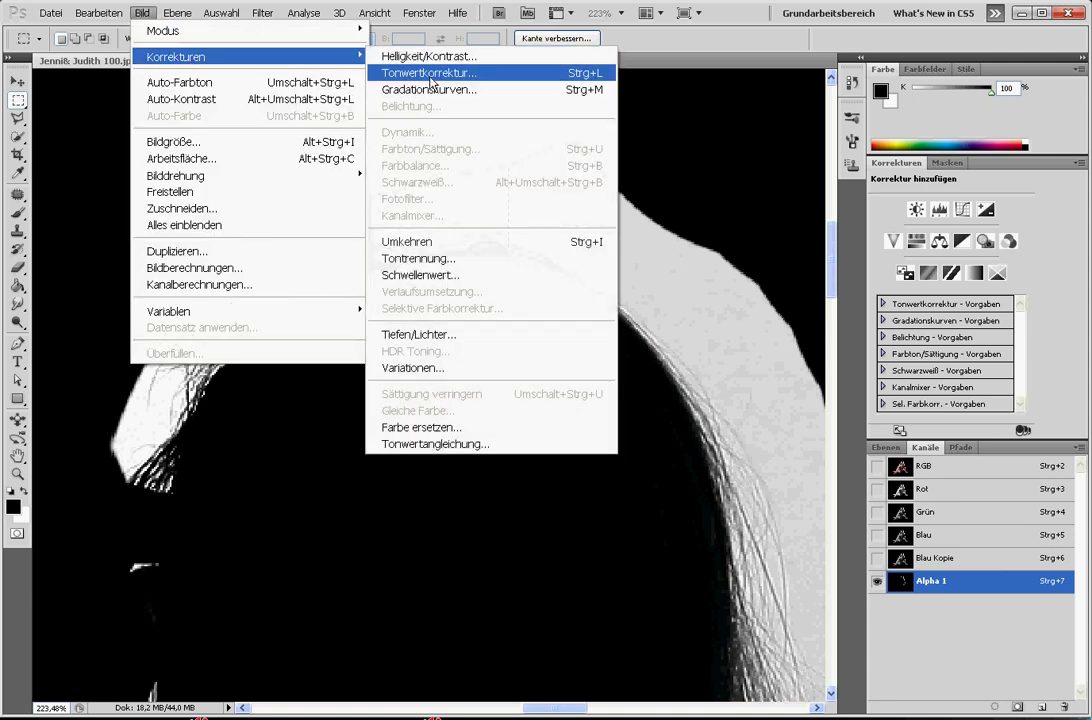
pyautogui.click(428, 80)
pyautogui.moveTo(629, 173); pyautogui.dragTo(786, 148)
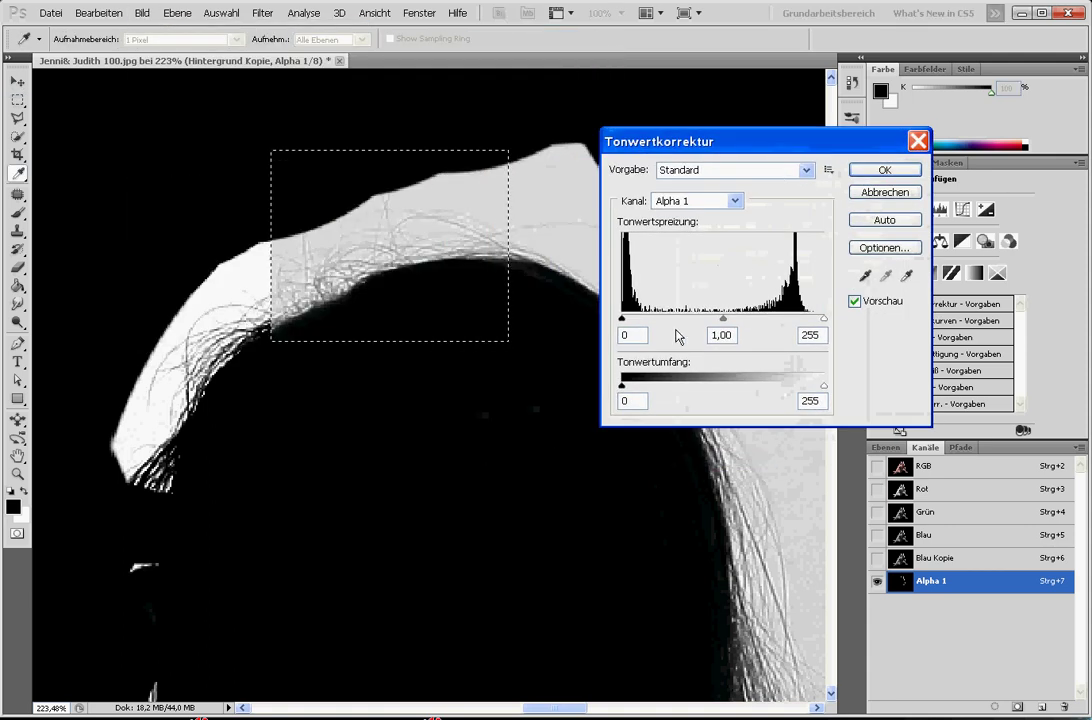
pyautogui.moveTo(622, 318); pyautogui.dragTo(658, 320)
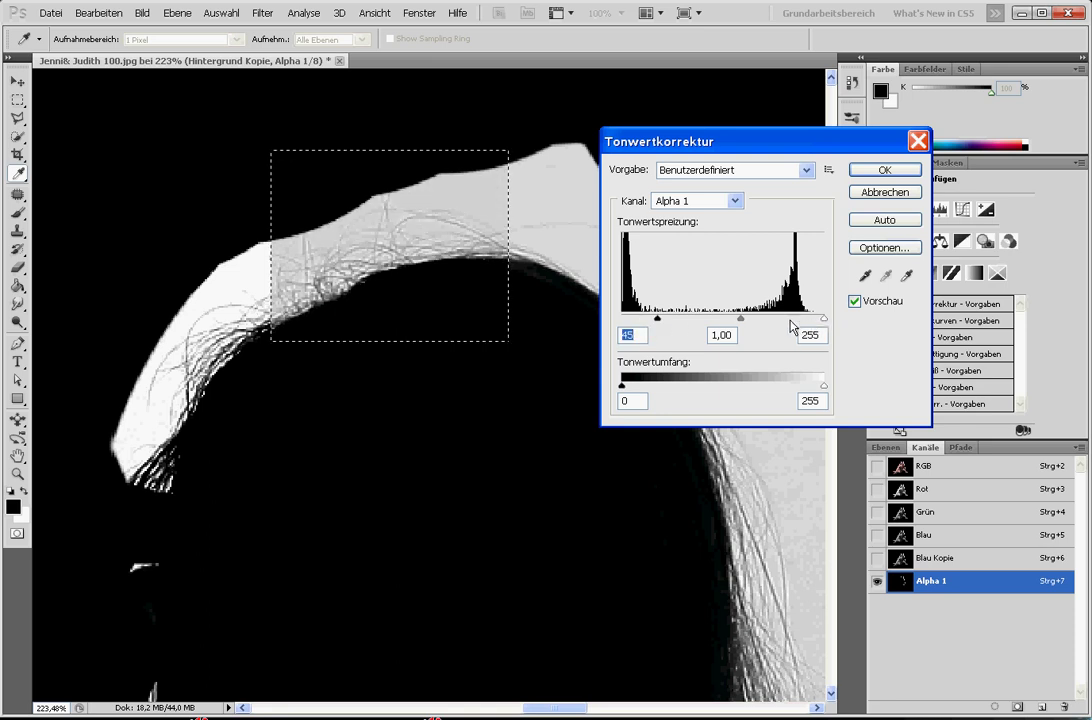
pyautogui.moveTo(823, 319); pyautogui.dragTo(801, 326)
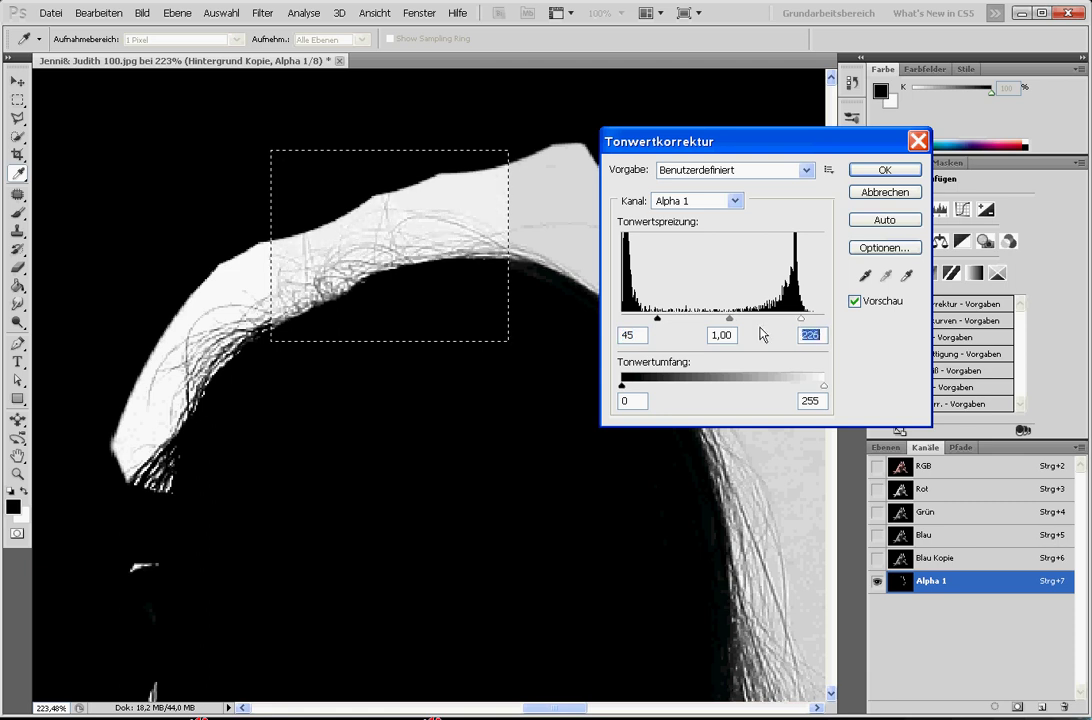
pyautogui.moveTo(729, 321); pyautogui.dragTo(746, 321)
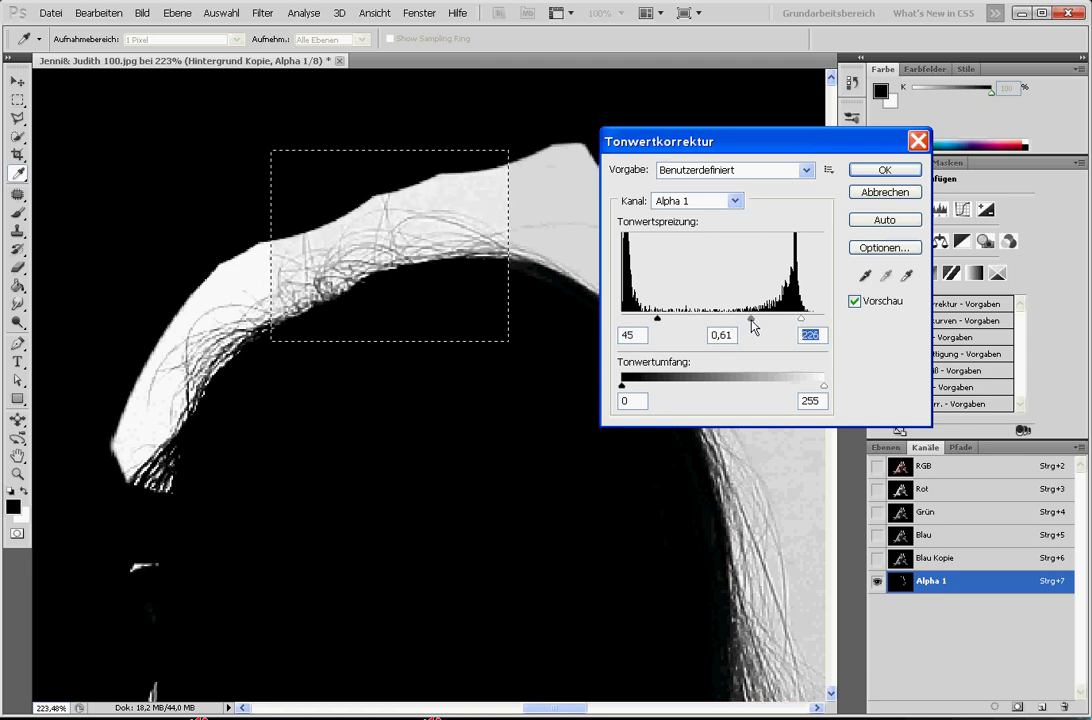
pyautogui.moveTo(759, 326); pyautogui.dragTo(761, 321)
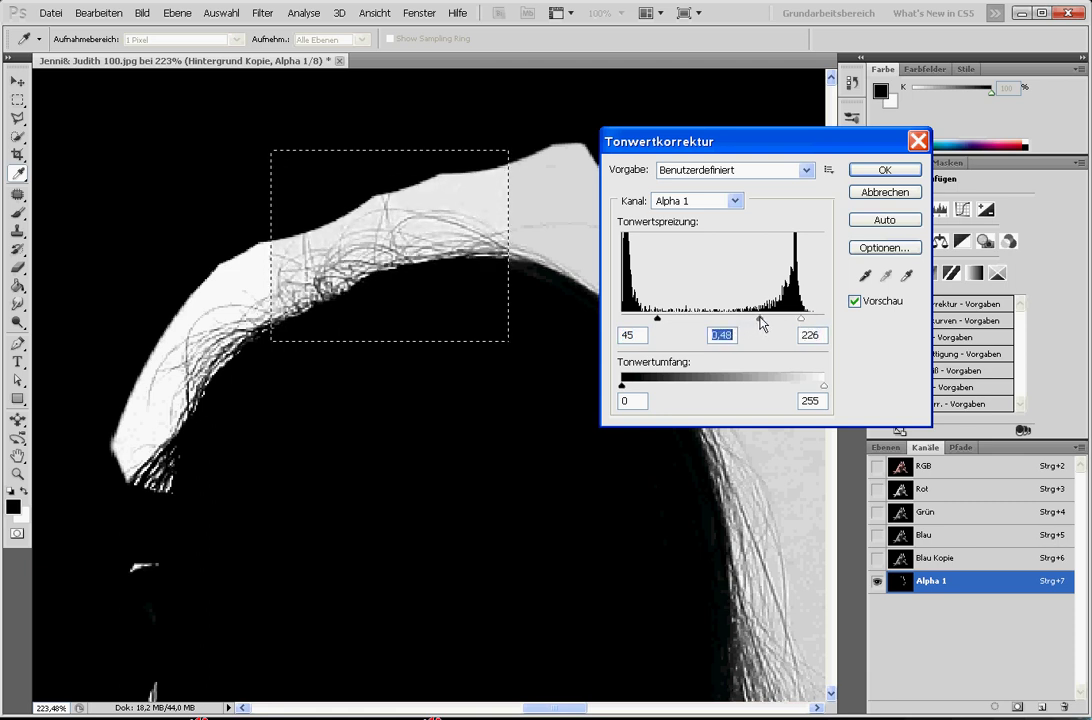
pyautogui.click(884, 170)
pyautogui.hotkey('ctrl', 'd')
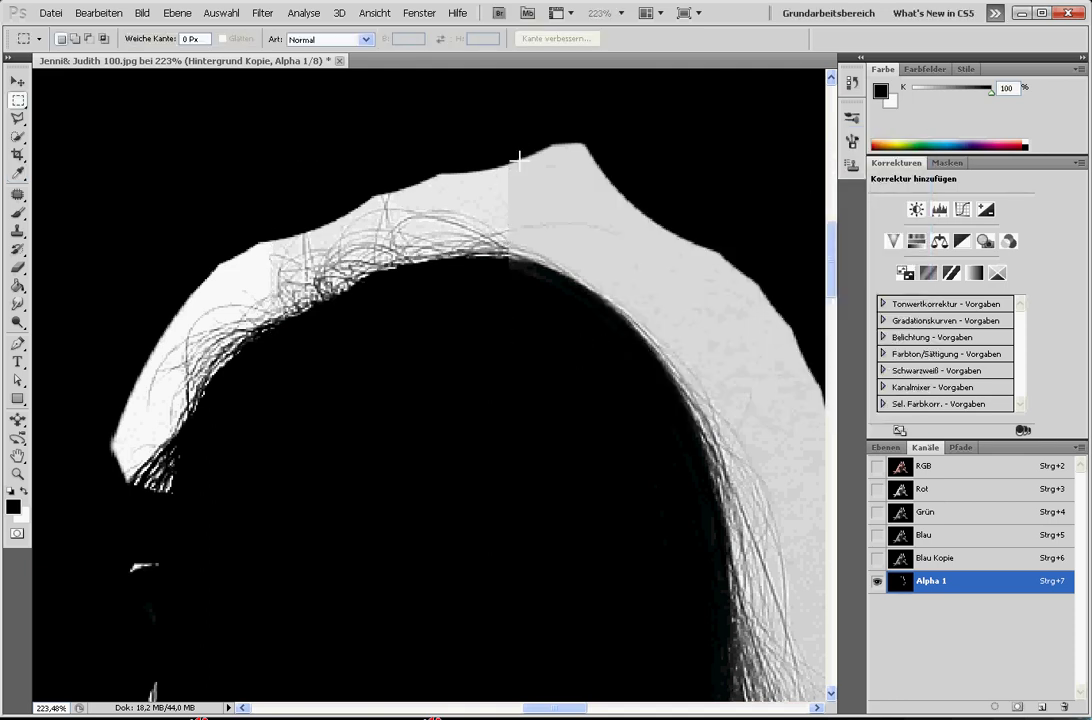
# Box the hair along the right side, apply Levels 67 / 1,00 / 237, then deselect
pyautogui.moveTo(649, 344); pyautogui.dragTo(801, 594)
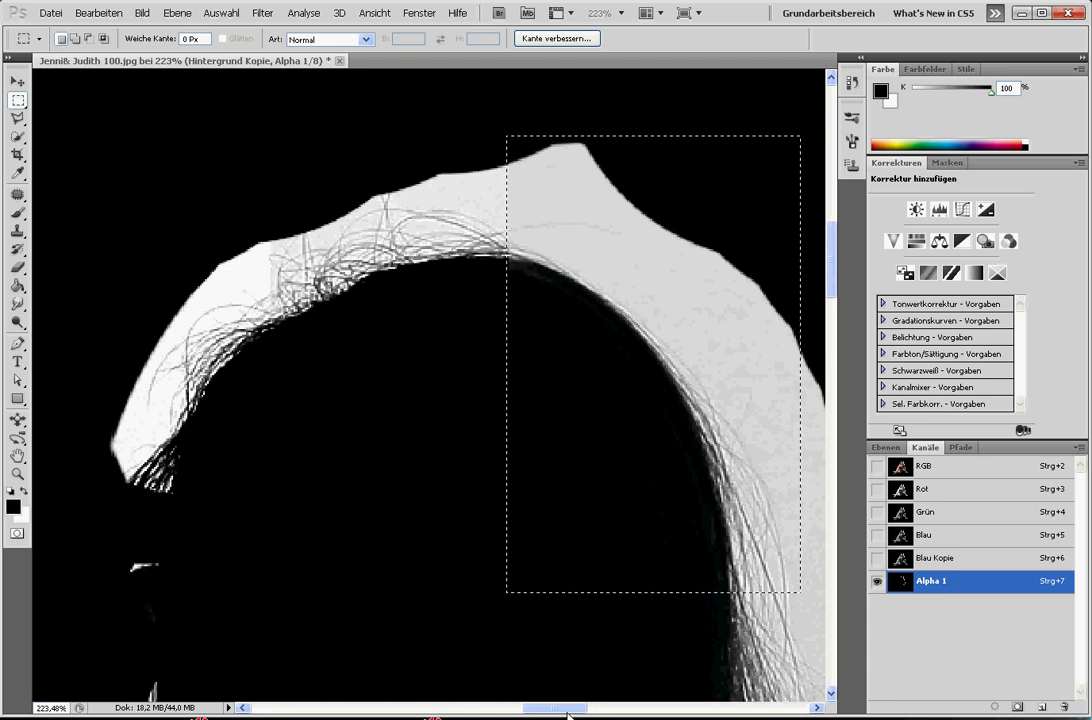
pyautogui.hscroll(3, 320, 322)
pyautogui.click(142, 12)
pyautogui.moveTo(176, 57)
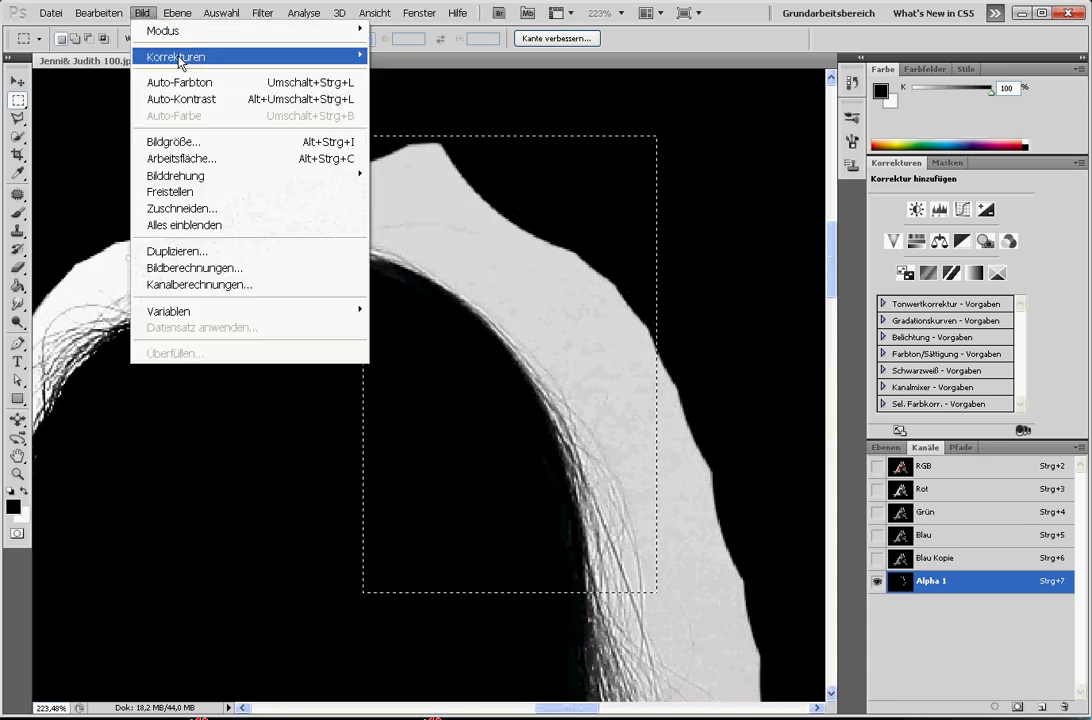
pyautogui.click(418, 80)
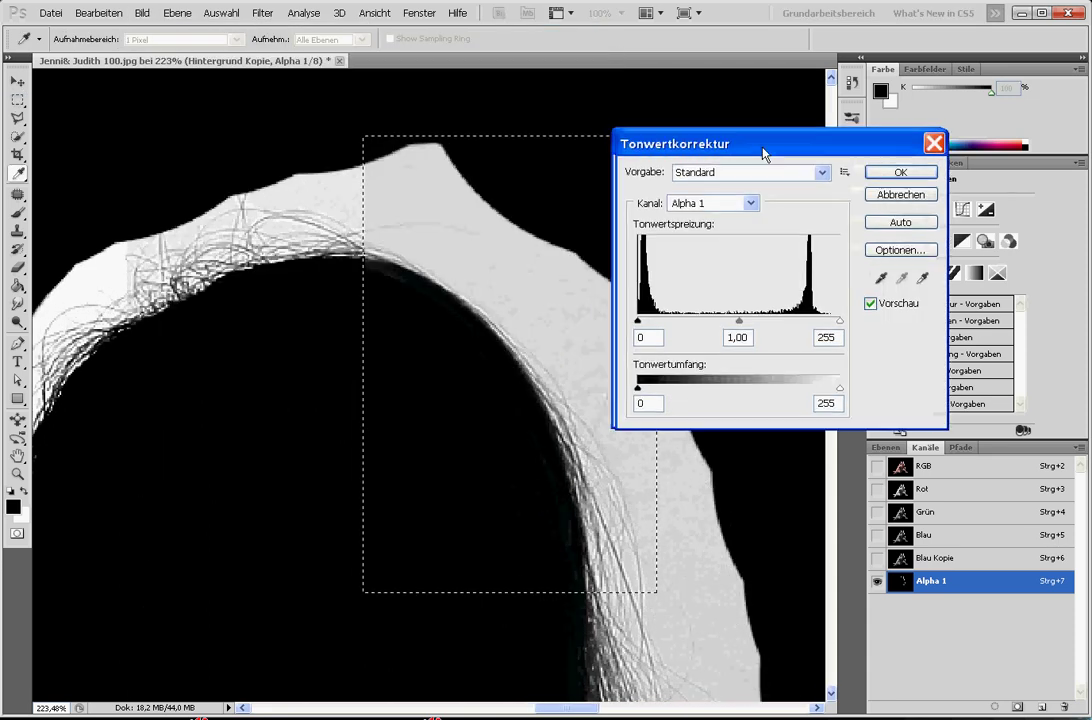
pyautogui.moveTo(750, 326); pyautogui.dragTo(771, 326)
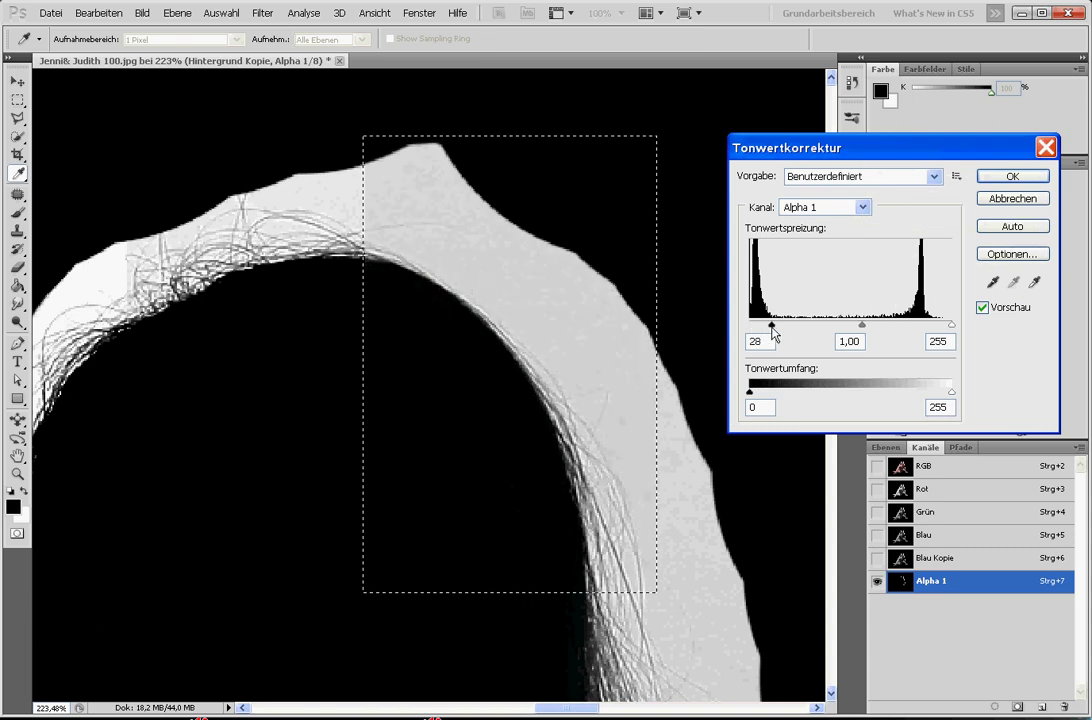
pyautogui.moveTo(951, 326); pyautogui.dragTo(938, 326)
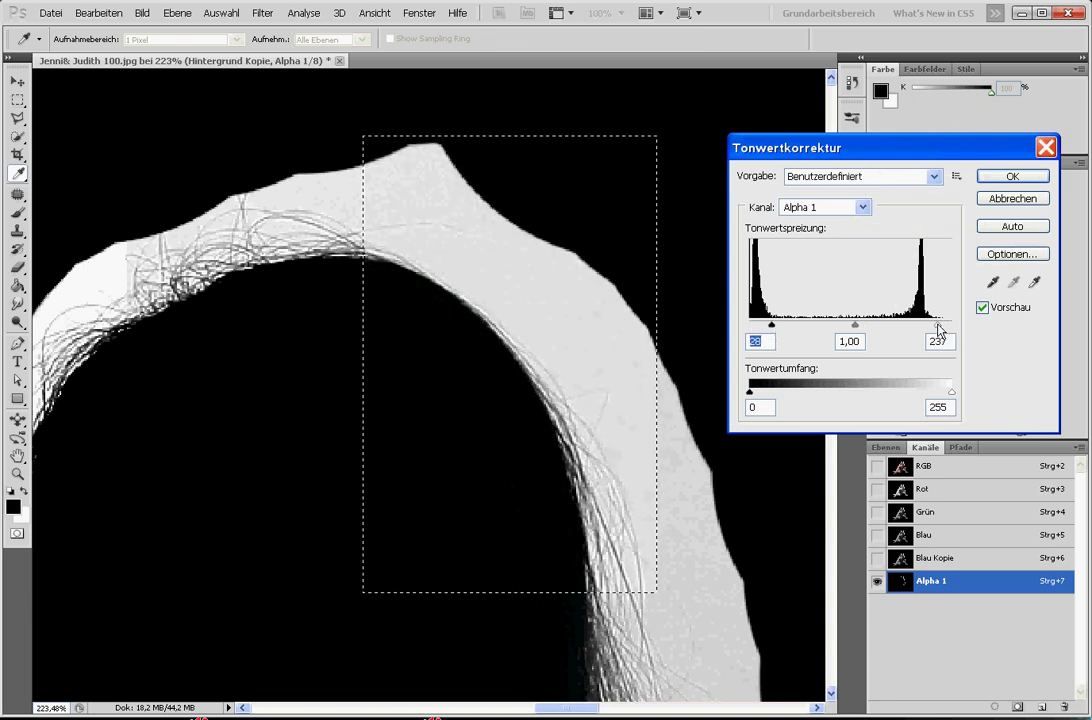
pyautogui.moveTo(771, 326); pyautogui.dragTo(802, 326)
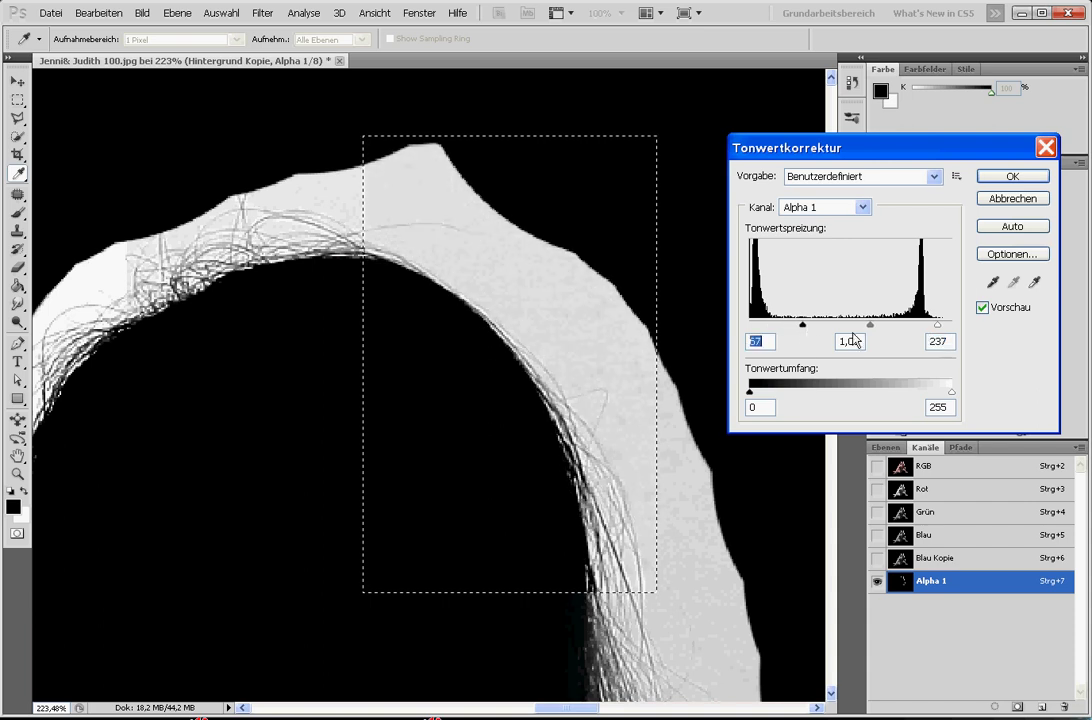
pyautogui.moveTo(870, 326)
pyautogui.mouseDown()
pyautogui.moveTo(859, 326)
pyautogui.moveTo(909, 328)
pyautogui.moveTo(850, 342)
pyautogui.moveTo(869, 345)
pyautogui.mouseUp()
pyautogui.doubleClick(849, 341)
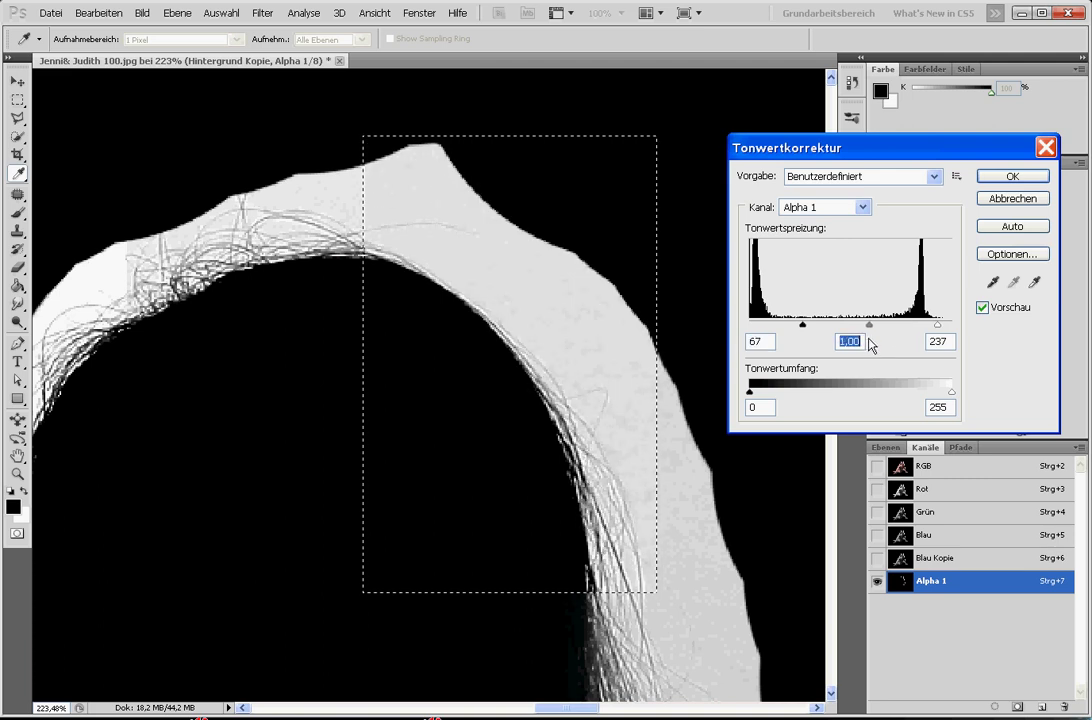
pyautogui.click(1000, 177)
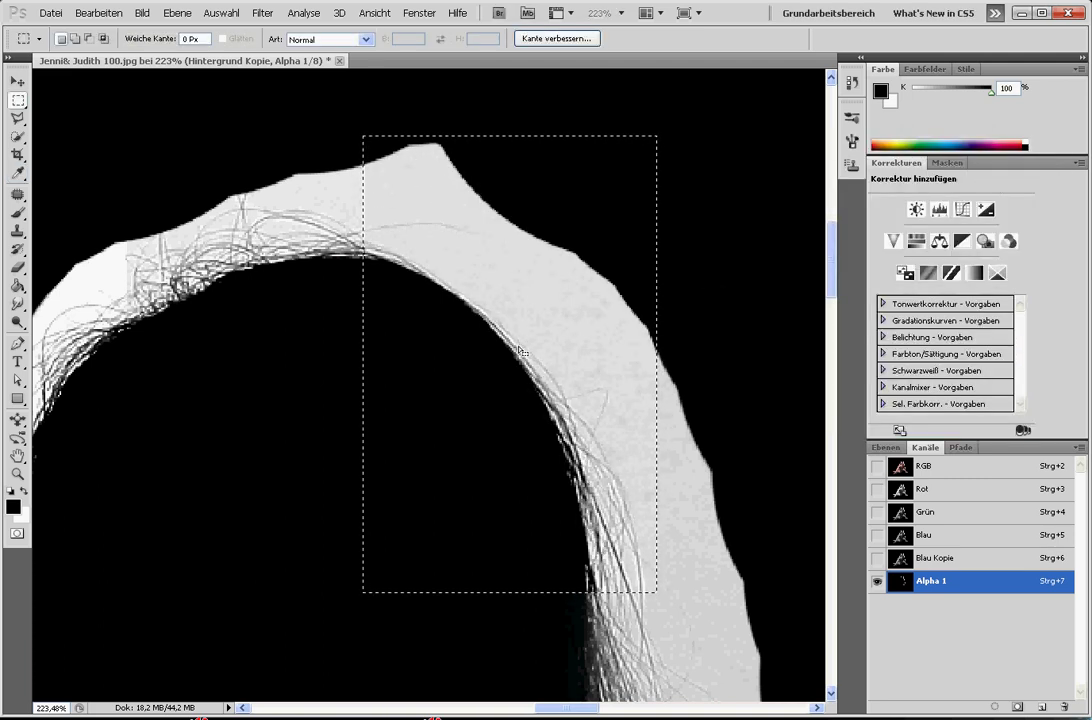
pyautogui.hotkey('ctrl', 'd')
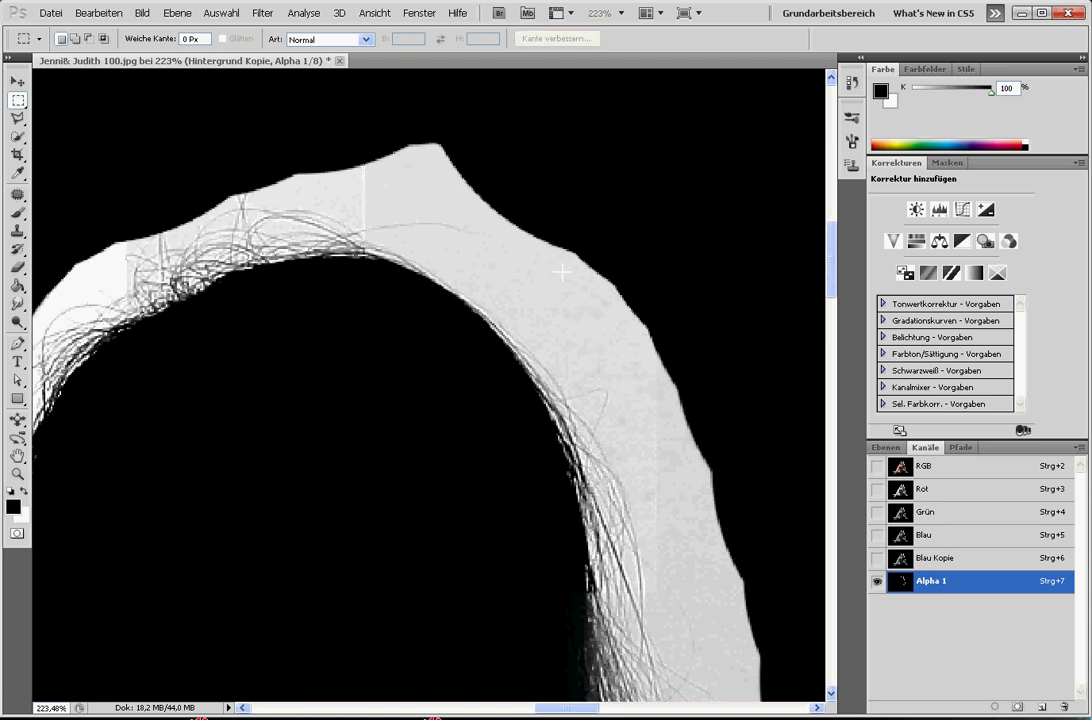
# Brush white over the grey area above the hair and along its left outer edge
pyautogui.click(20, 216)
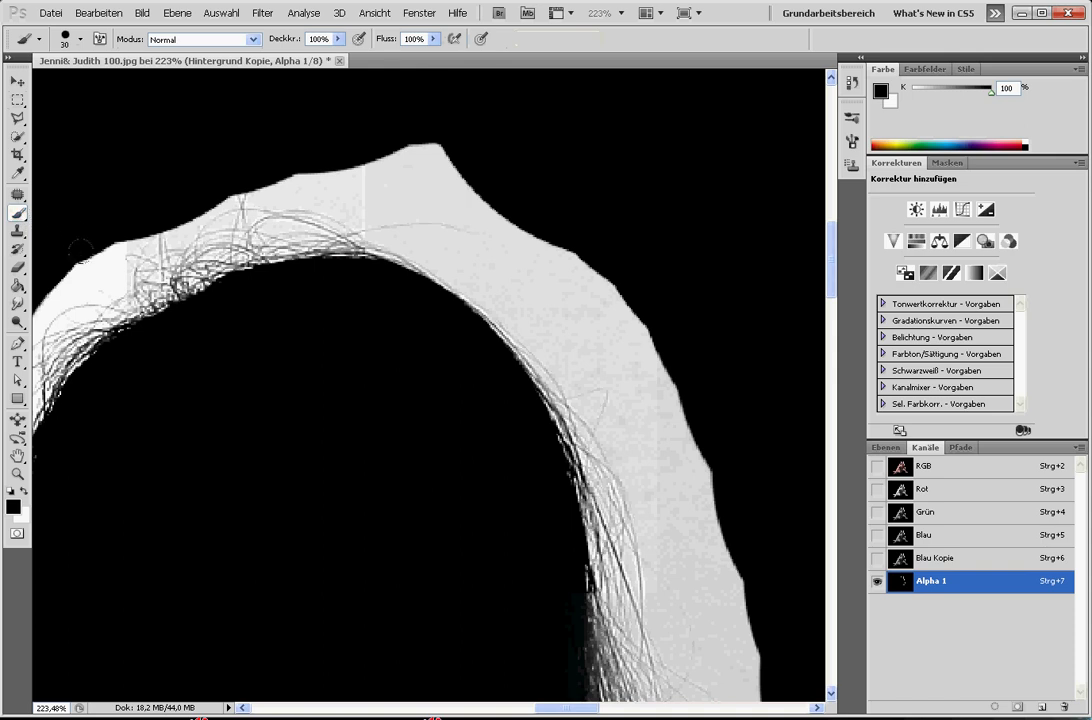
pyautogui.press('x')
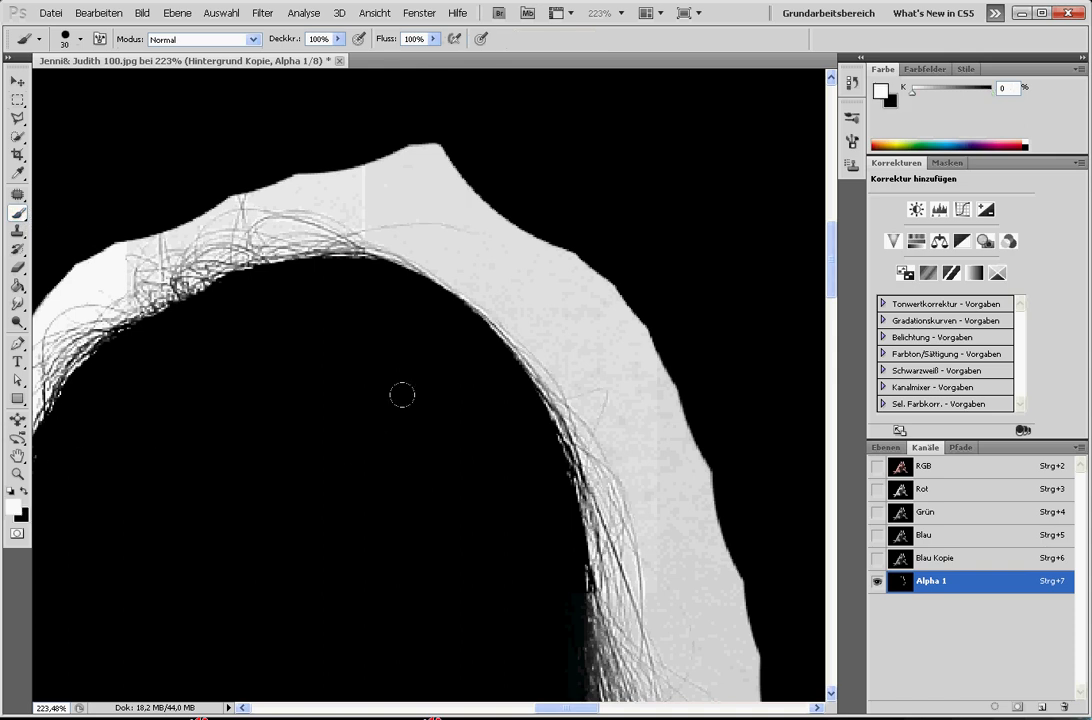
pyautogui.moveTo(592, 254)
pyautogui.mouseDown()
pyautogui.moveTo(561, 261)
pyautogui.moveTo(551, 251)
pyautogui.moveTo(578, 302)
pyautogui.moveTo(616, 322)
pyautogui.moveTo(690, 419)
pyautogui.moveTo(626, 361)
pyautogui.moveTo(631, 414)
pyautogui.moveTo(662, 449)
pyautogui.moveTo(675, 366)
pyautogui.moveTo(575, 241)
pyautogui.moveTo(400, 165)
pyautogui.moveTo(365, 155)
pyautogui.moveTo(350, 171)
pyautogui.moveTo(275, 155)
pyautogui.moveTo(387, 143)
pyautogui.mouseUp()
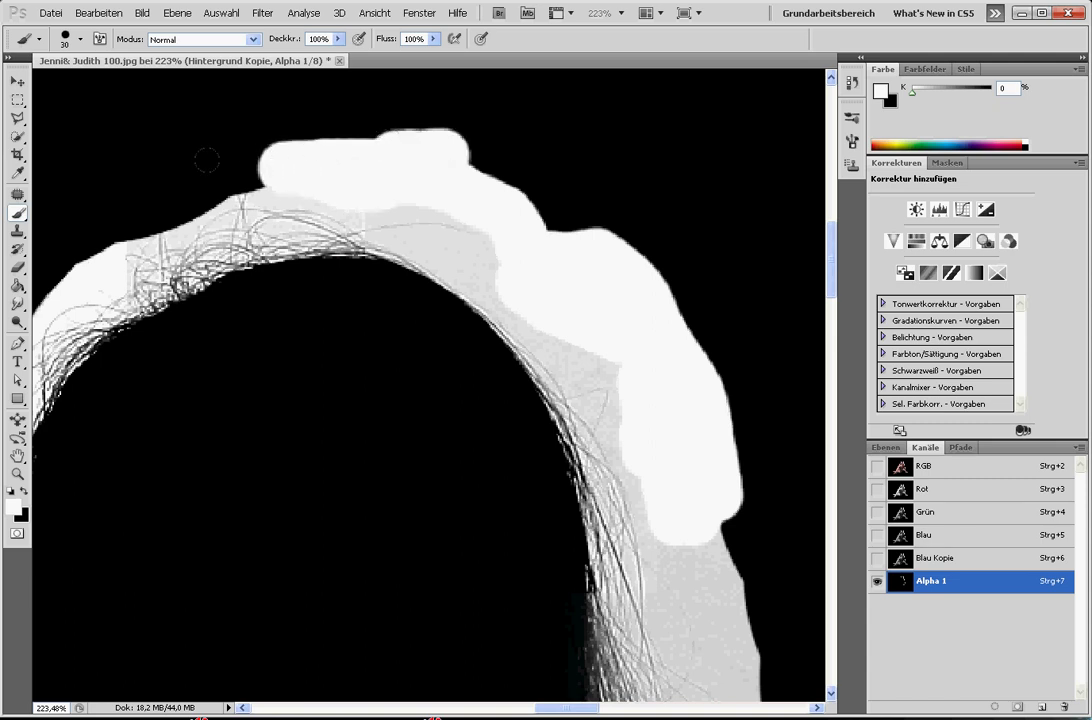
pyautogui.scroll(-2, 50, 240)
pyautogui.moveTo(545, 710); pyautogui.dragTo(520, 710)
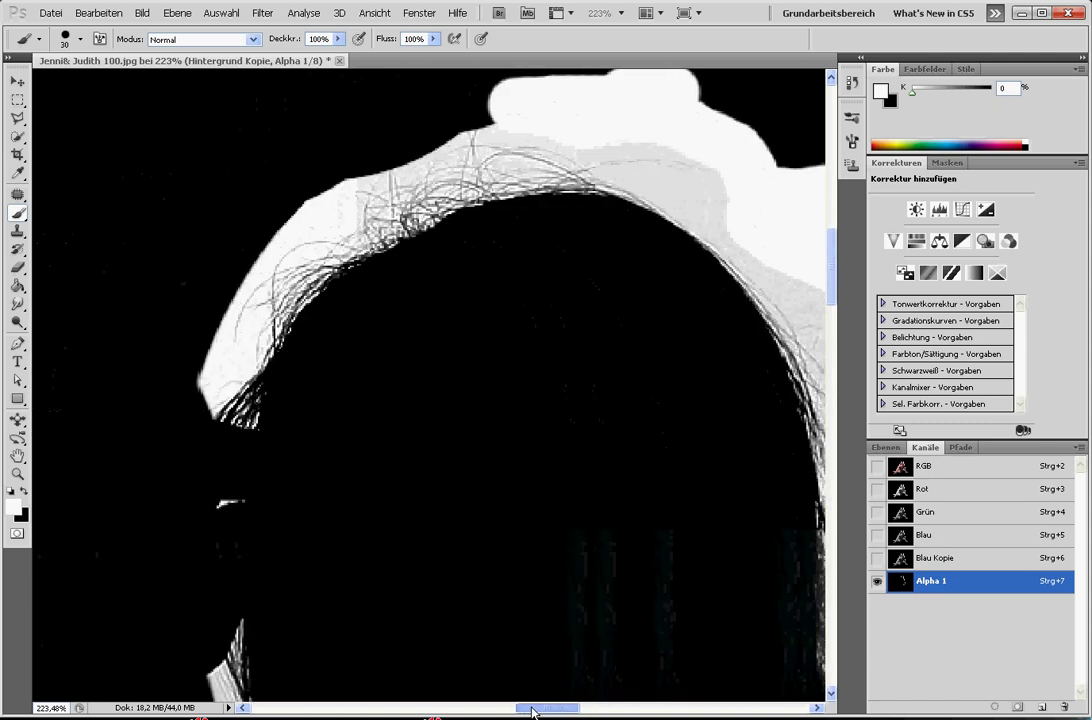
pyautogui.moveTo(183, 331)
pyautogui.mouseDown()
pyautogui.moveTo(160, 255)
pyautogui.moveTo(200, 195)
pyautogui.moveTo(262, 162)
pyautogui.moveTo(305, 163)
pyautogui.moveTo(215, 224)
pyautogui.moveTo(190, 265)
pyautogui.moveTo(226, 311)
pyautogui.moveTo(125, 290)
pyautogui.moveTo(140, 358)
pyautogui.mouseUp()
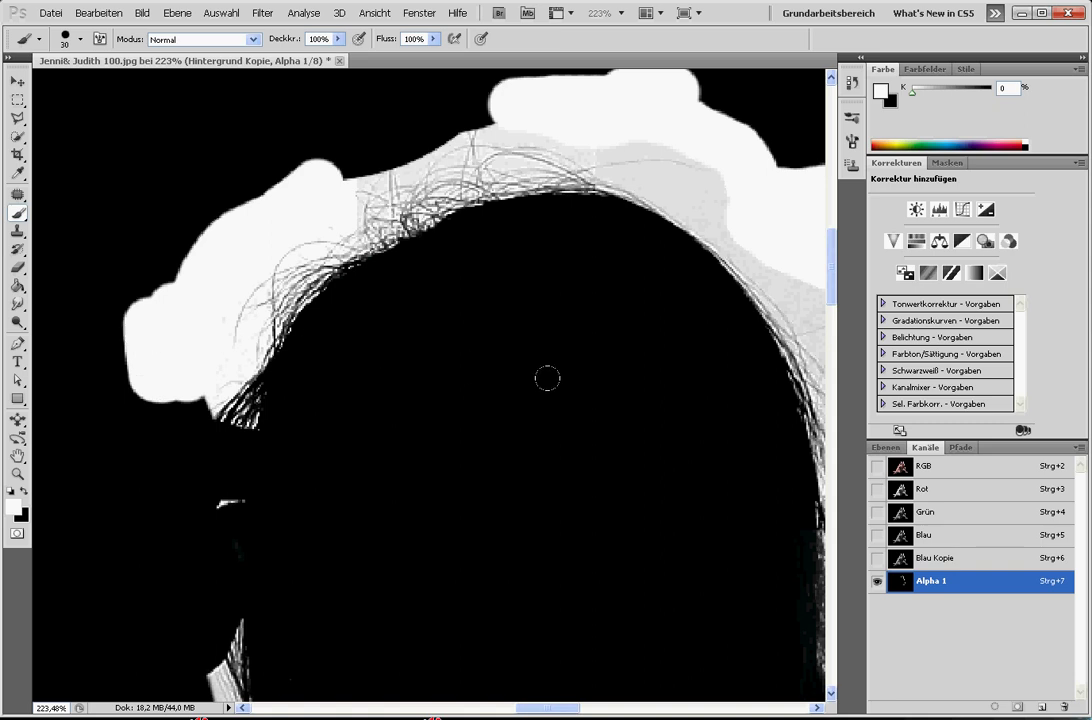
pyautogui.scroll(1, 546, 374)
pyautogui.moveTo(542, 709); pyautogui.dragTo(554, 709)
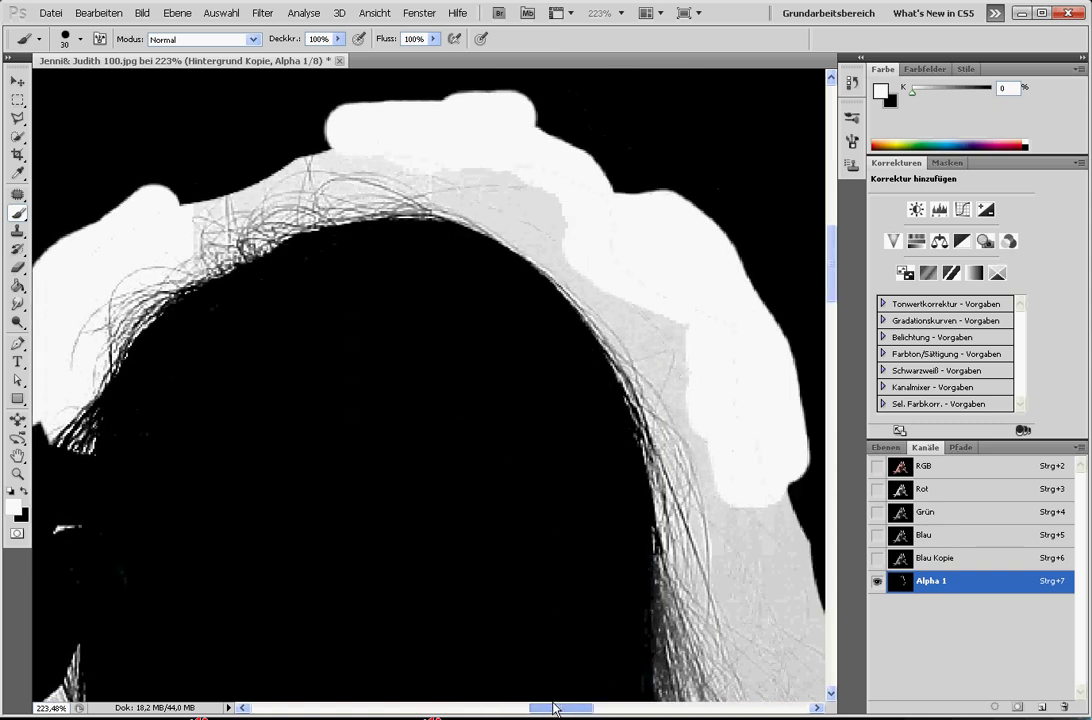
pyautogui.scroll(1, 190, 417)
pyautogui.press('x')
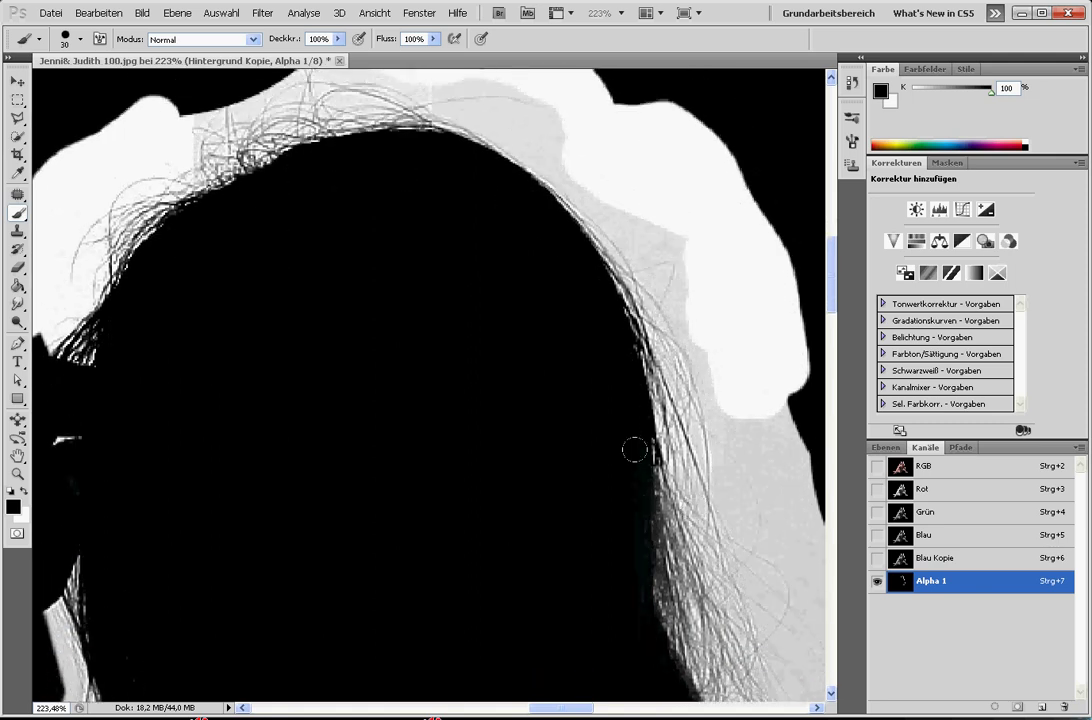
pyautogui.scroll(1, 370, 350)
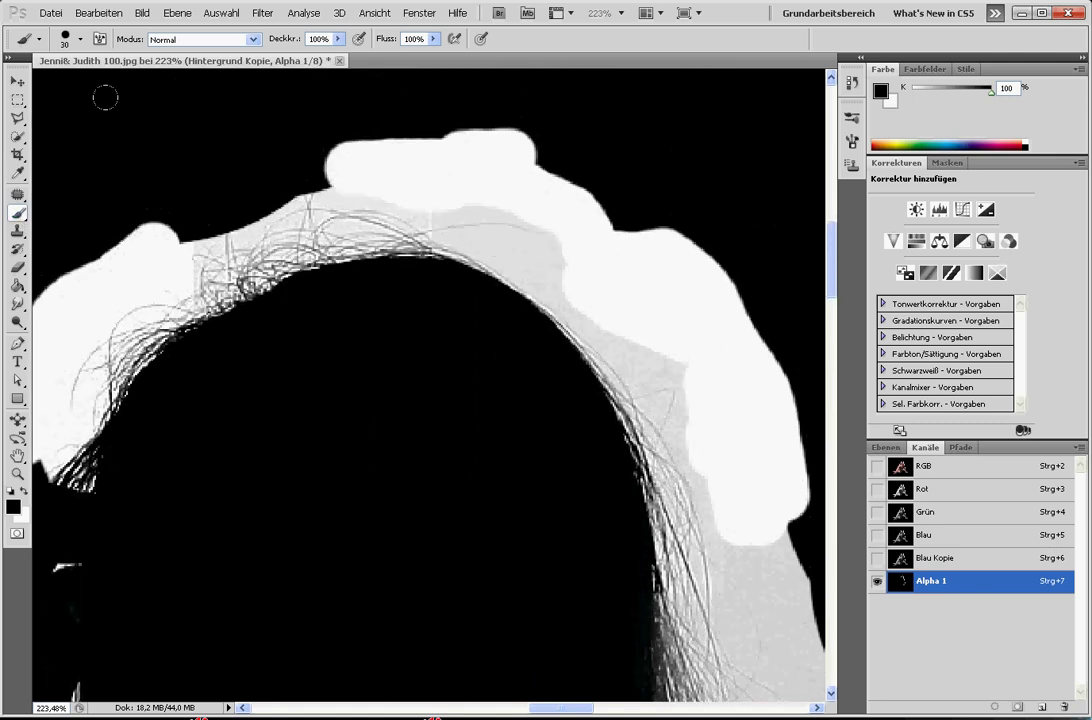
# Set the brush blend mode to Ineinanderkopieren, undoing the two trial strokes
pyautogui.click(209, 47)
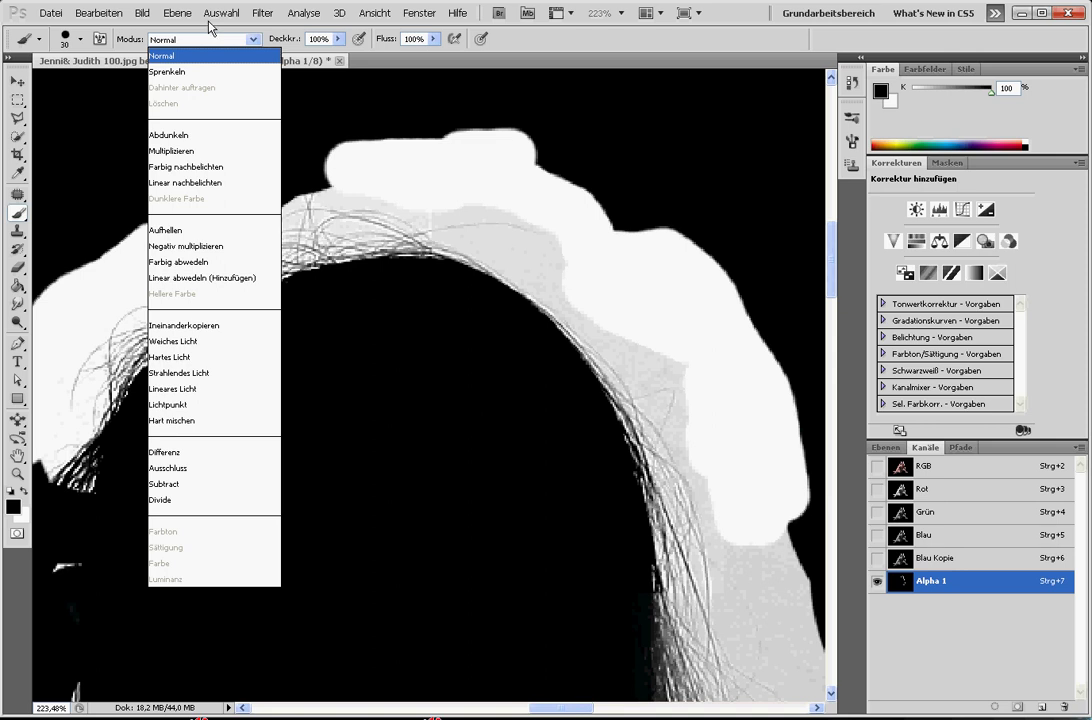
pyautogui.click(216, 325)
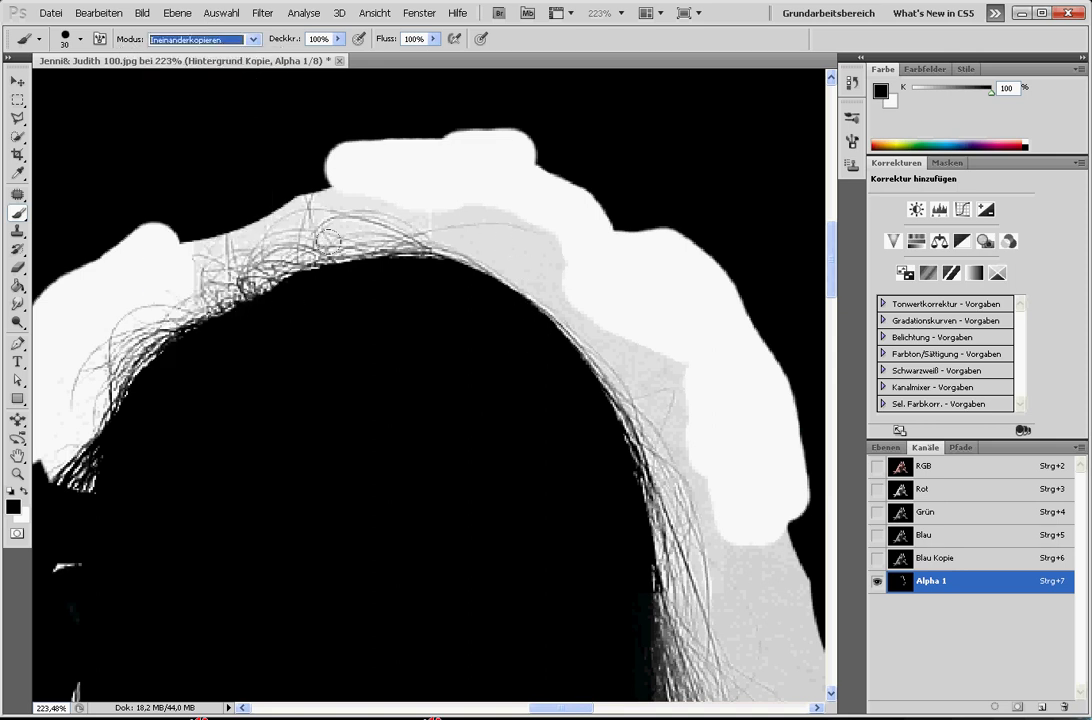
pyautogui.click(322, 193)
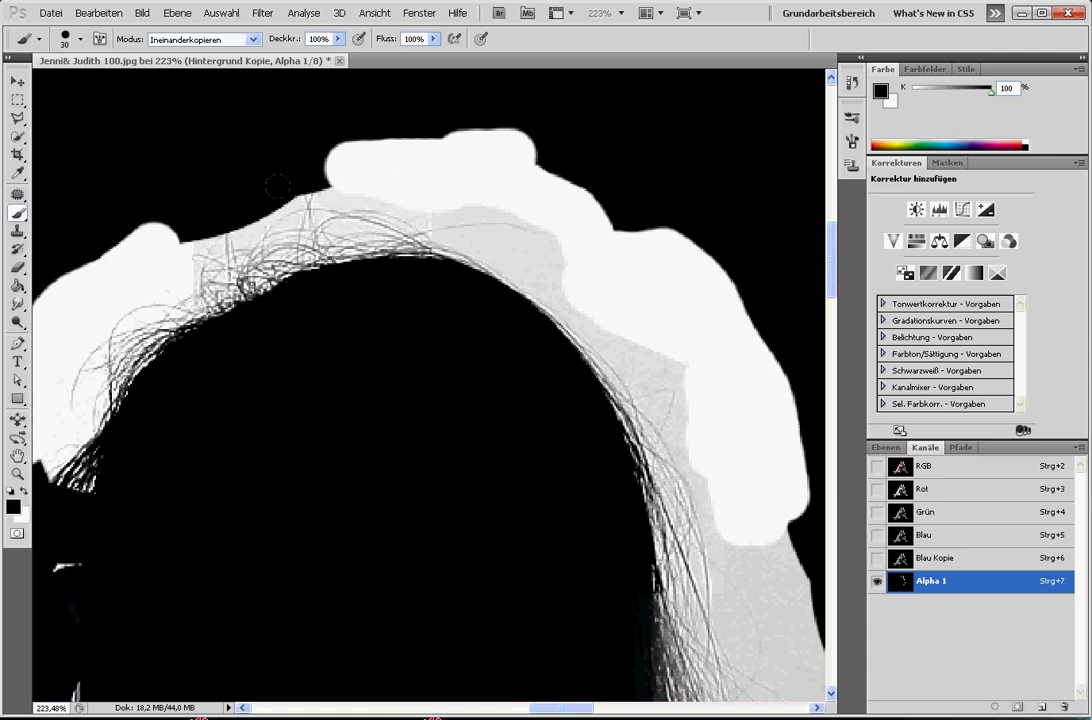
pyautogui.moveTo(290, 195); pyautogui.dragTo(347, 217)
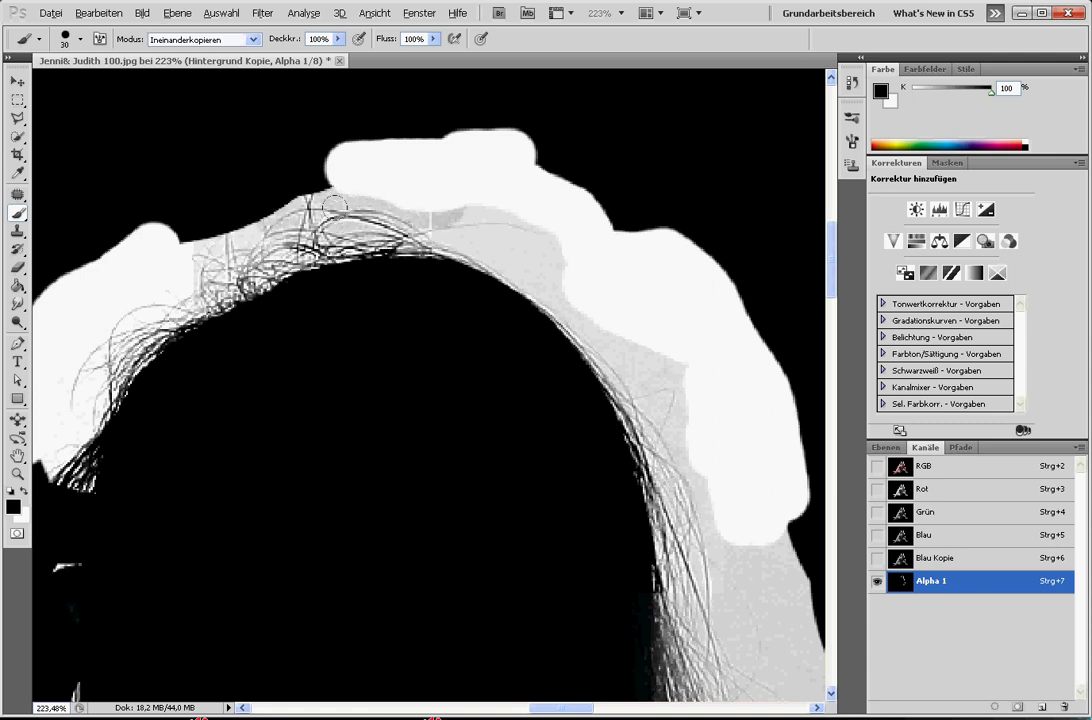
pyautogui.hotkey('ctrl', 'z')
pyautogui.press('x')
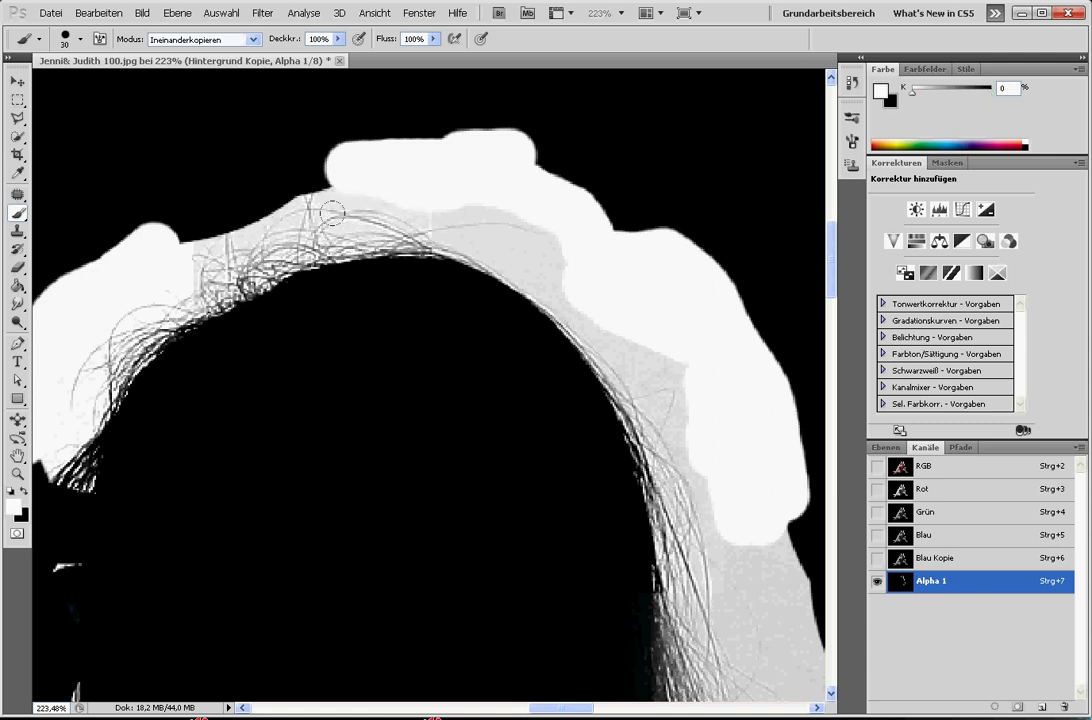
pyautogui.moveTo(309, 191); pyautogui.dragTo(204, 226)
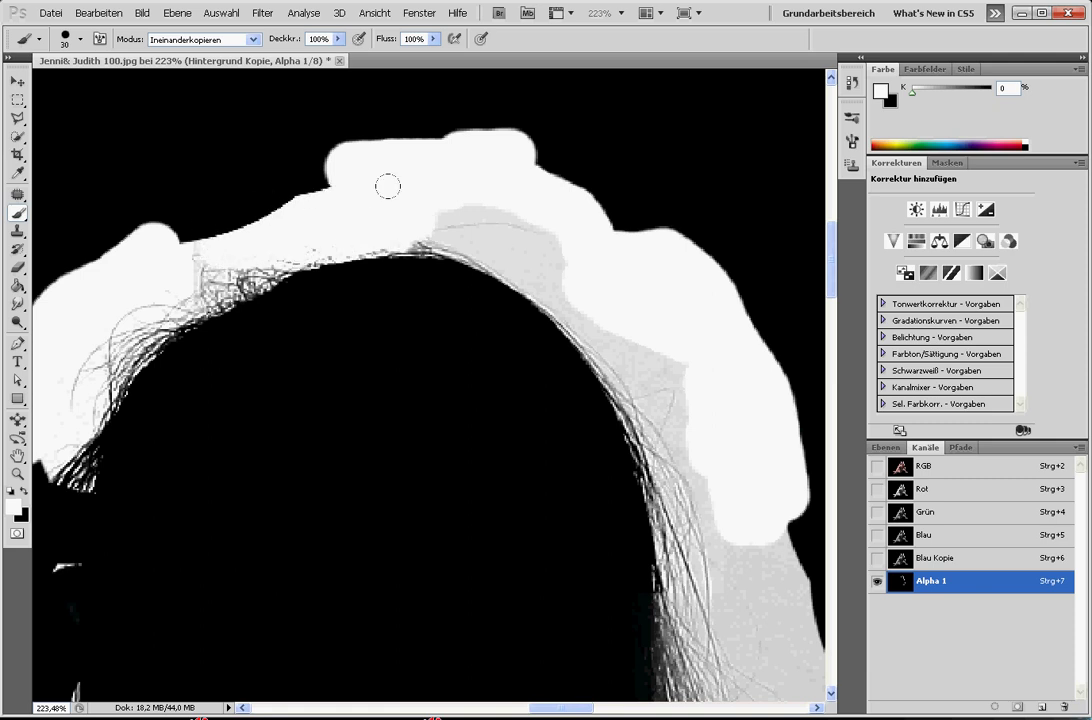
pyautogui.hotkey('ctrl', 'z')
# Paint white over the grey hair edges at 40% opacity and 33% flow
pyautogui.click(338, 39)
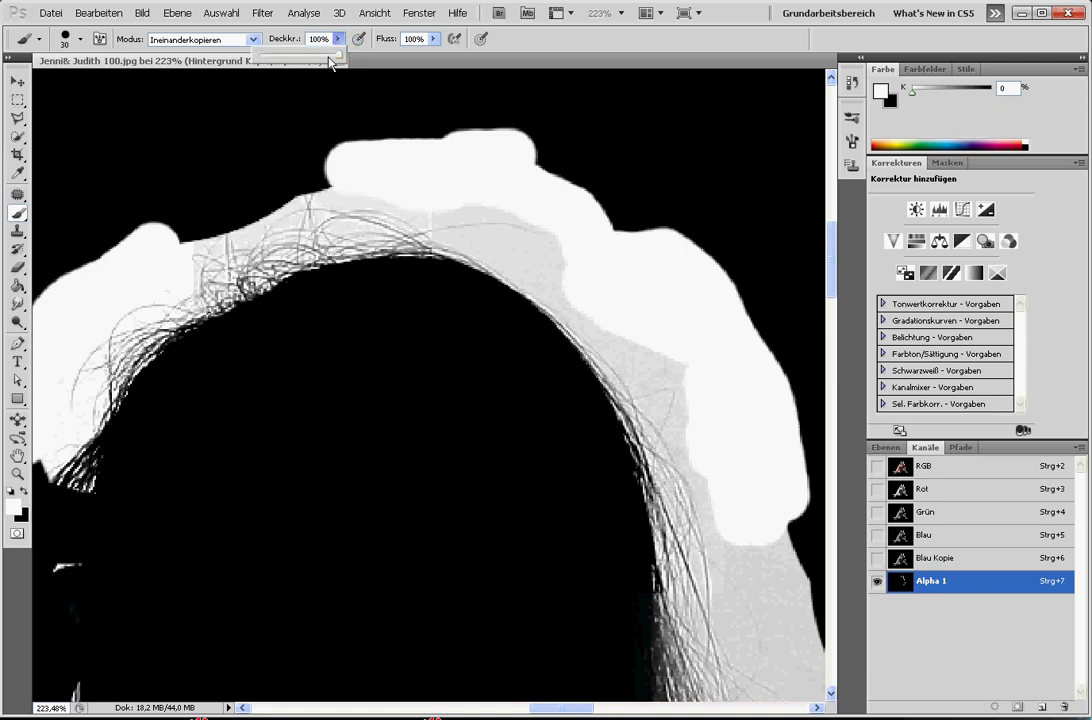
pyautogui.moveTo(436, 40); pyautogui.dragTo(410, 58)
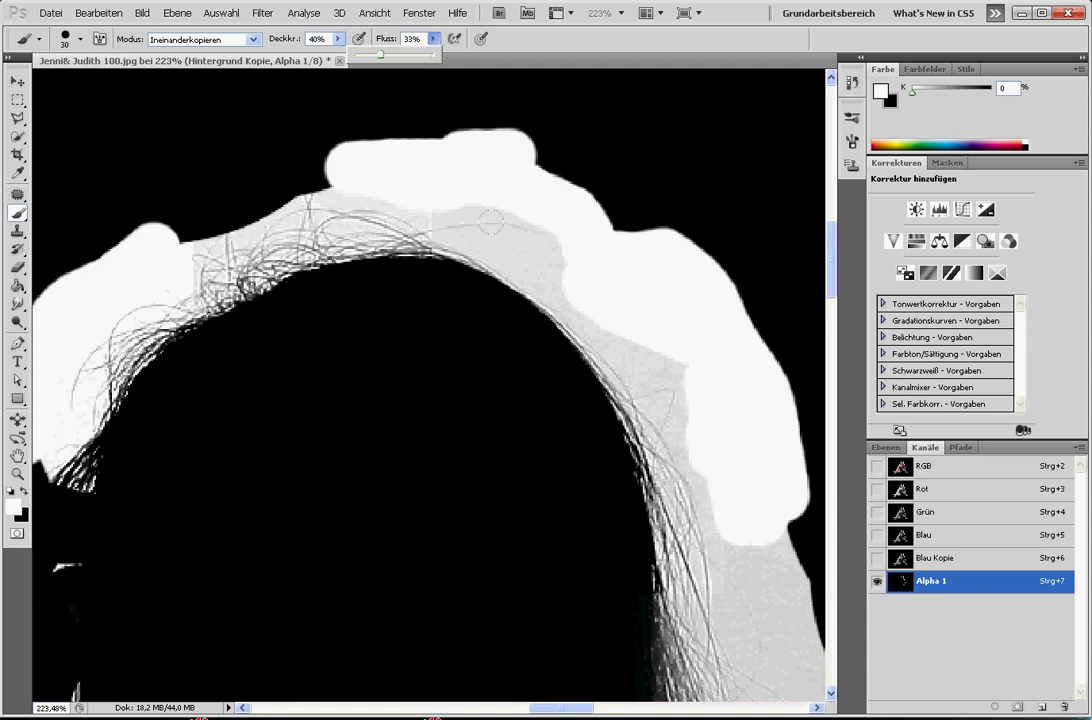
pyautogui.click(418, 141)
pyautogui.moveTo(615, 323)
pyautogui.mouseDown()
pyautogui.moveTo(544, 249)
pyautogui.moveTo(450, 206)
pyautogui.moveTo(258, 205)
pyautogui.mouseUp()
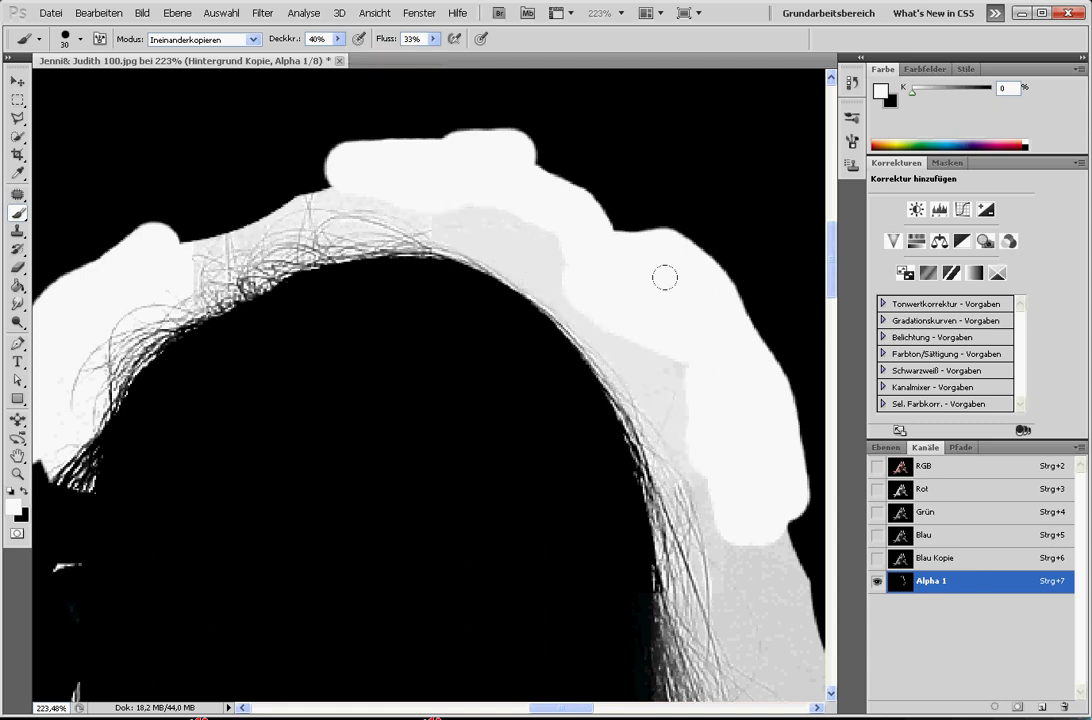
pyautogui.moveTo(763, 604); pyautogui.dragTo(645, 374)
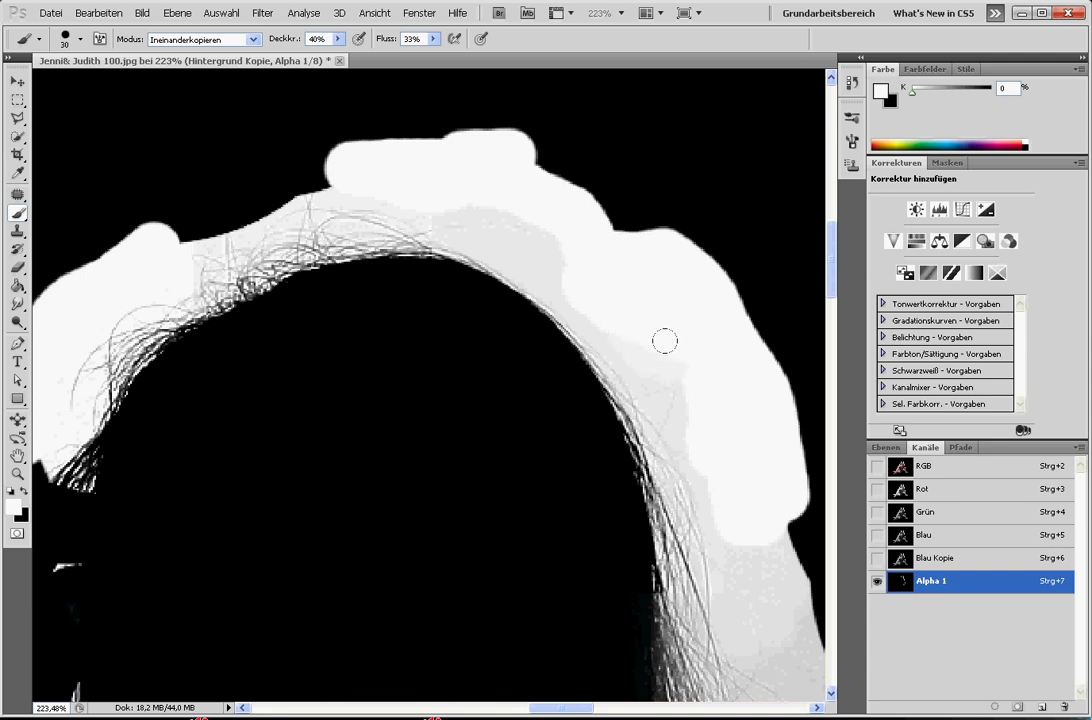
pyautogui.scroll(-2, 626, 486)
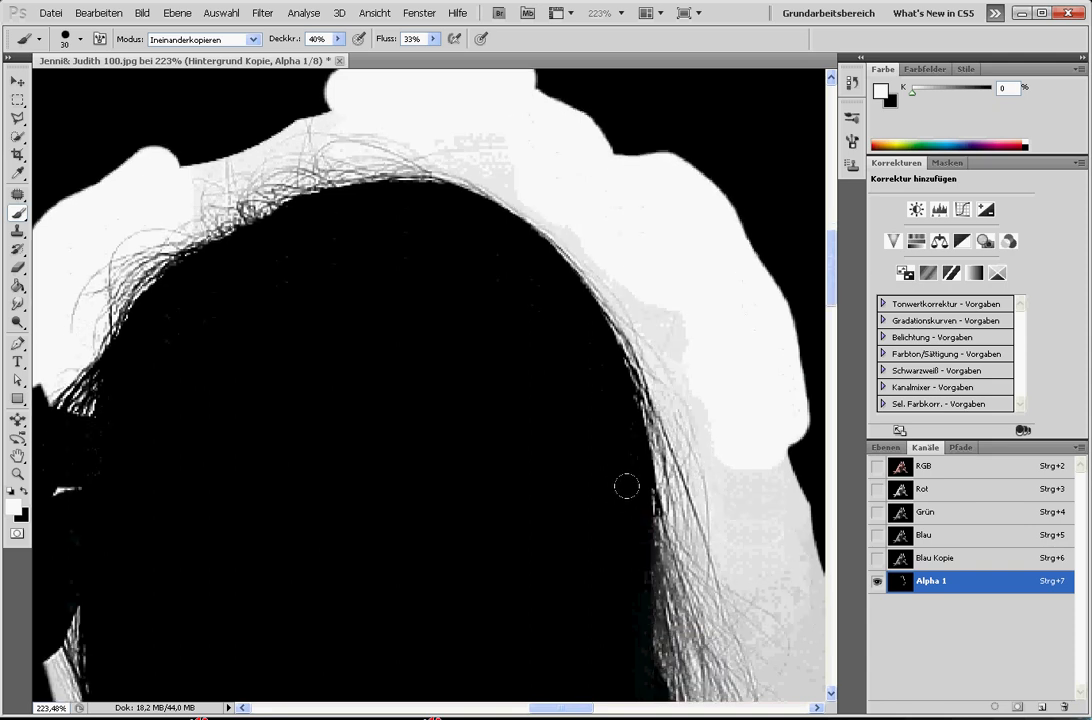
pyautogui.scroll(-2, 626, 486)
pyautogui.moveTo(783, 500); pyautogui.dragTo(568, 512)
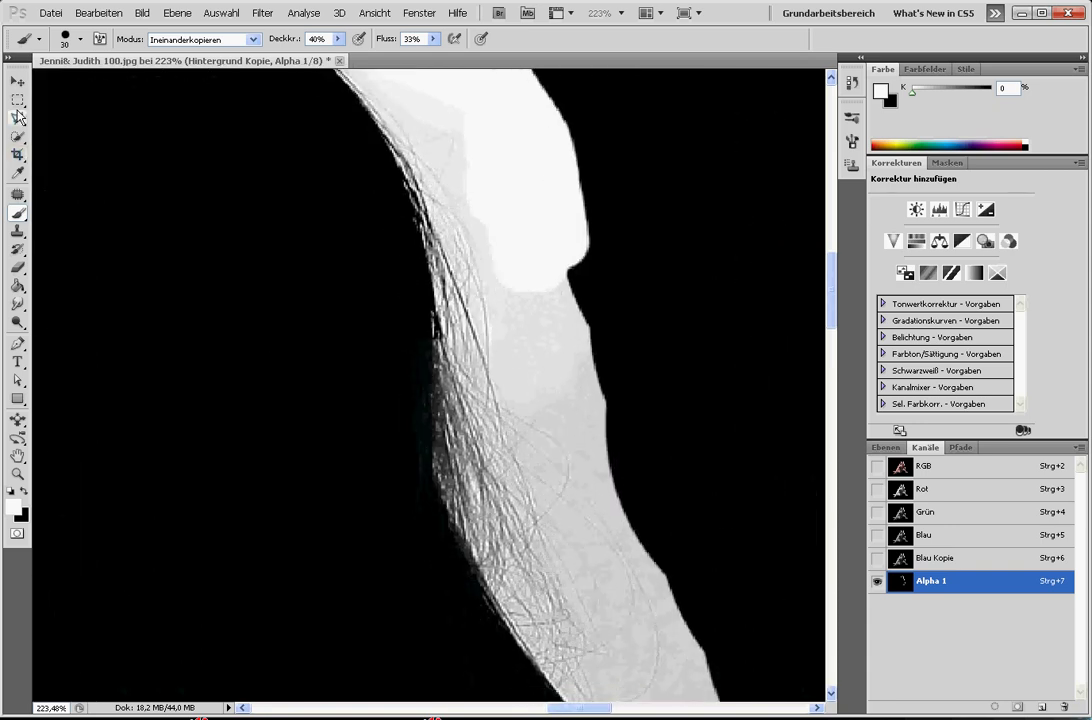
# Marquee the lower side of the hair and apply Levels 40 / 0,74 / 222
pyautogui.click(17, 100)
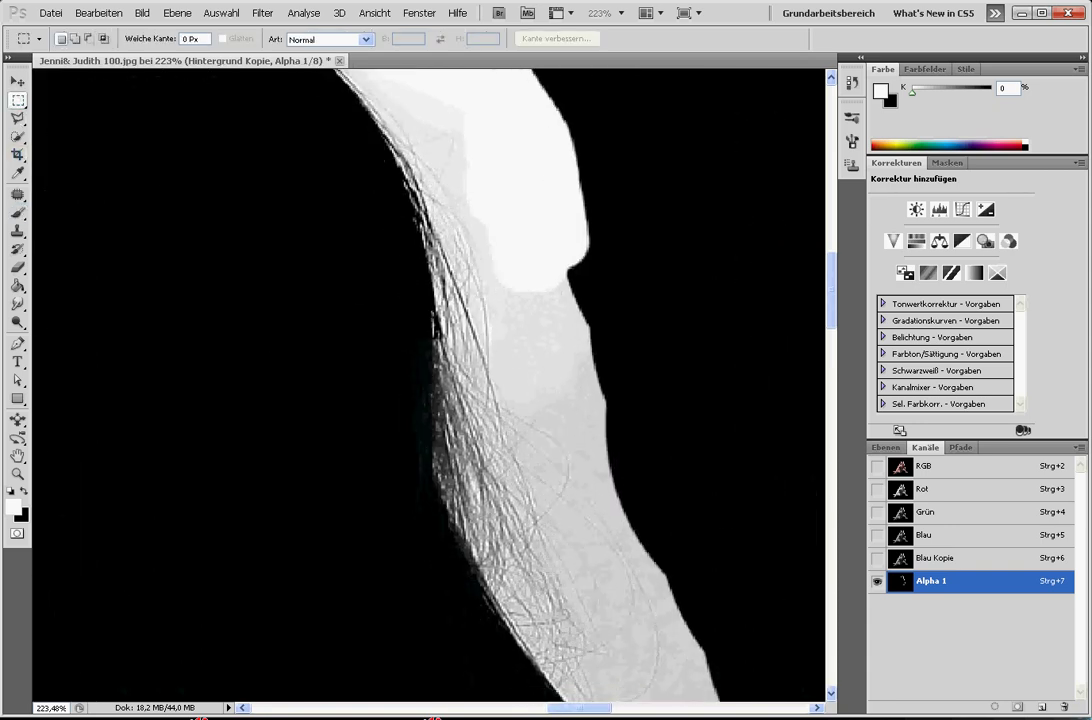
pyautogui.moveTo(373, 147); pyautogui.dragTo(660, 585)
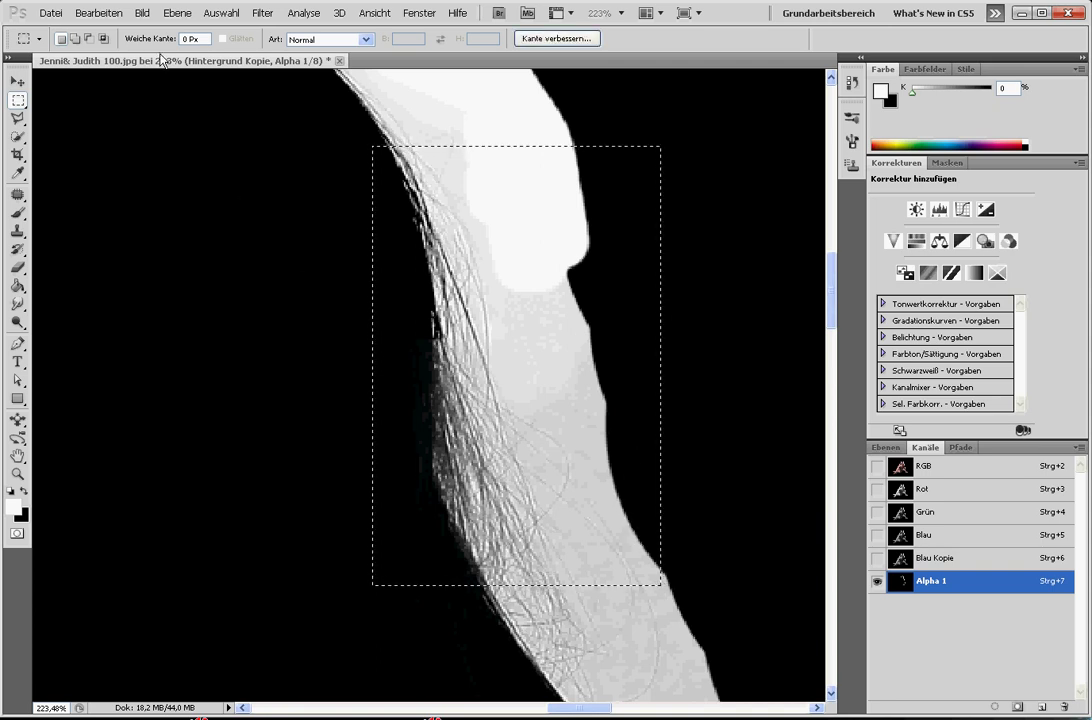
pyautogui.click(142, 13)
pyautogui.moveTo(176, 57)
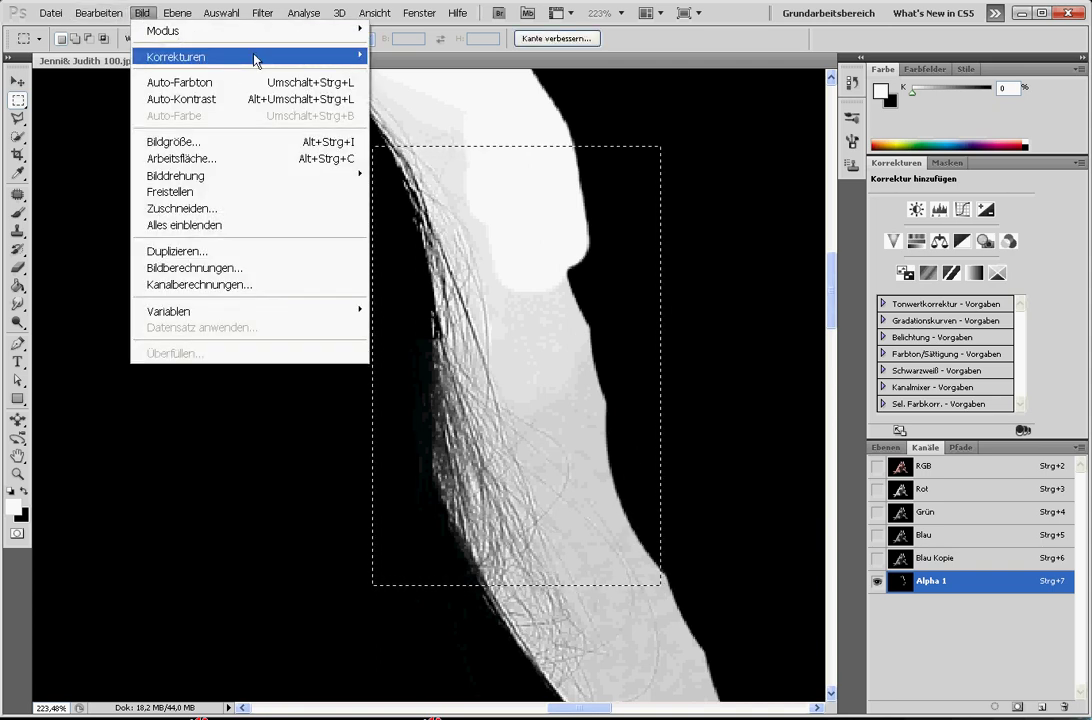
pyautogui.click(412, 74)
pyautogui.moveTo(951, 325); pyautogui.dragTo(922, 327)
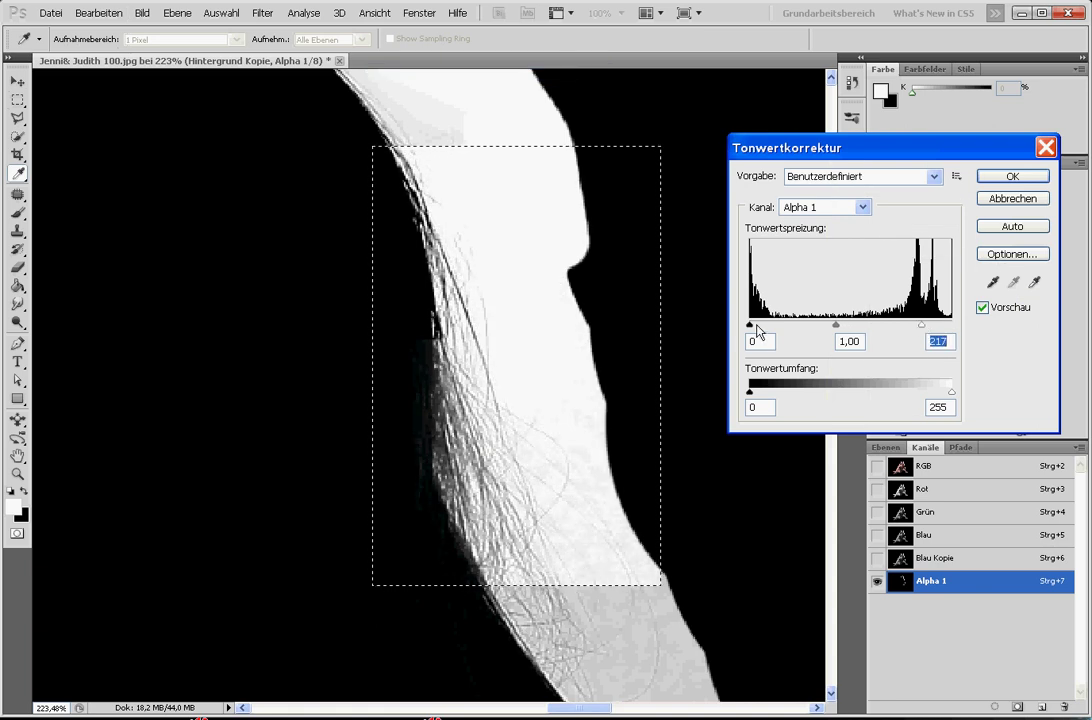
pyautogui.moveTo(760, 327); pyautogui.dragTo(781, 327)
pyautogui.moveTo(852, 331)
pyautogui.mouseDown()
pyautogui.moveTo(840, 331)
pyautogui.moveTo(934, 327)
pyautogui.mouseUp()
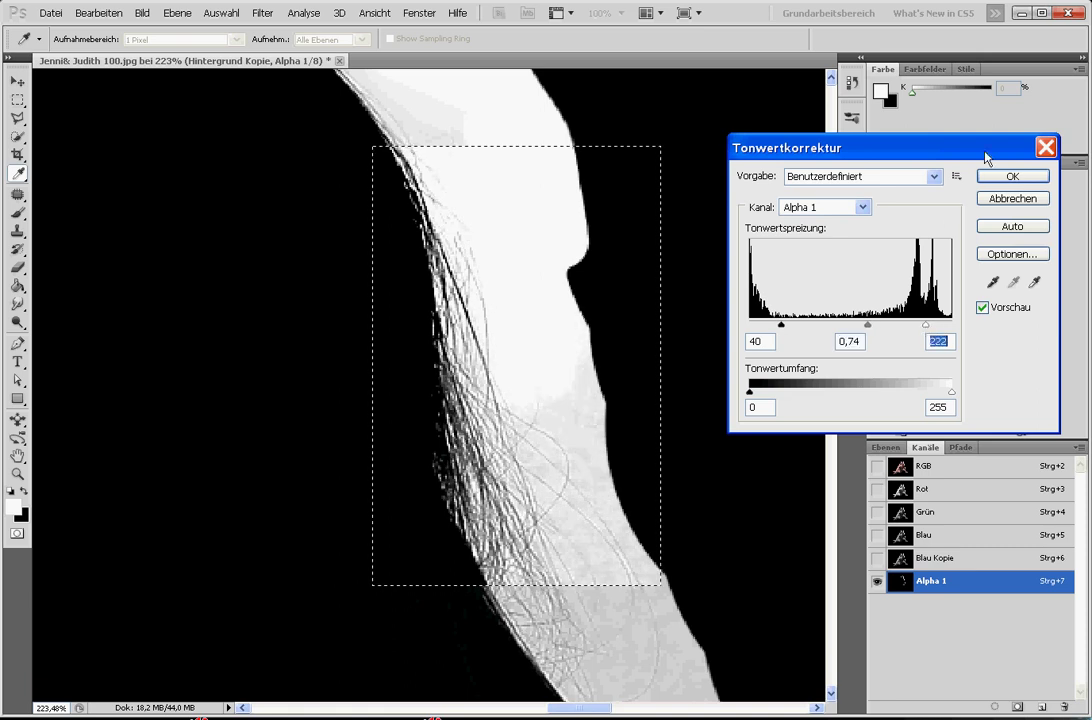
pyautogui.click(1010, 176)
pyautogui.scroll(-3, 710, 520)
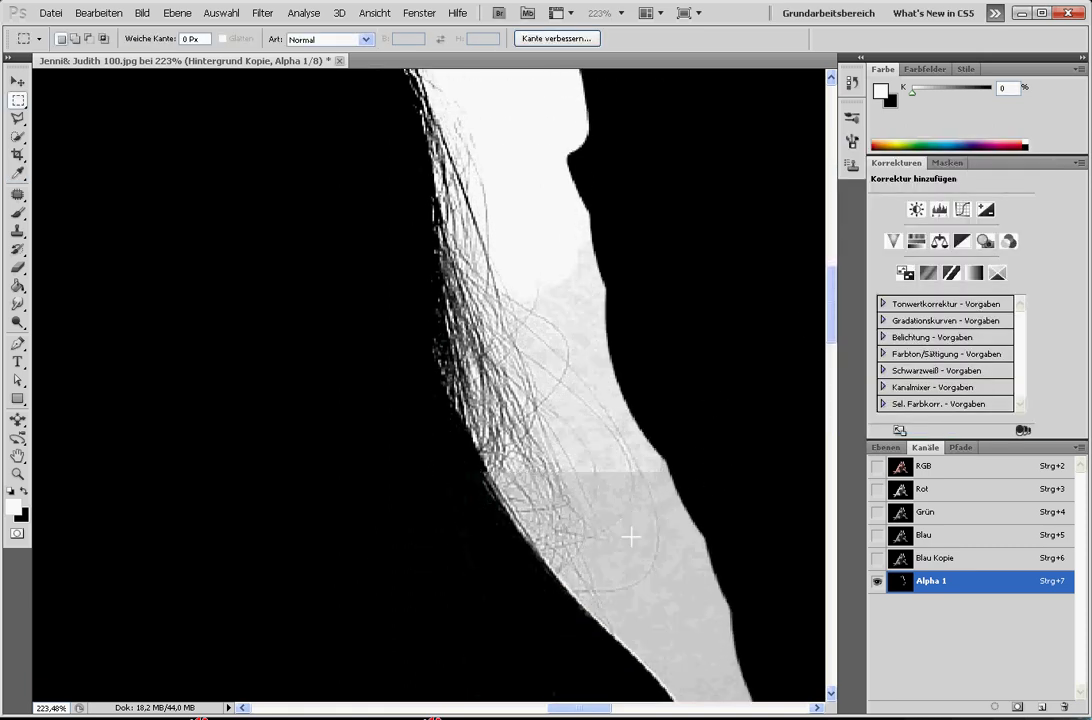
# Deselect, then marquee a new rectangle over the lower hair edge
pyautogui.hotkey('ctrl', 'd')
pyautogui.scroll(-2, 639, 507)
pyautogui.scroll(-2, 484, 347)
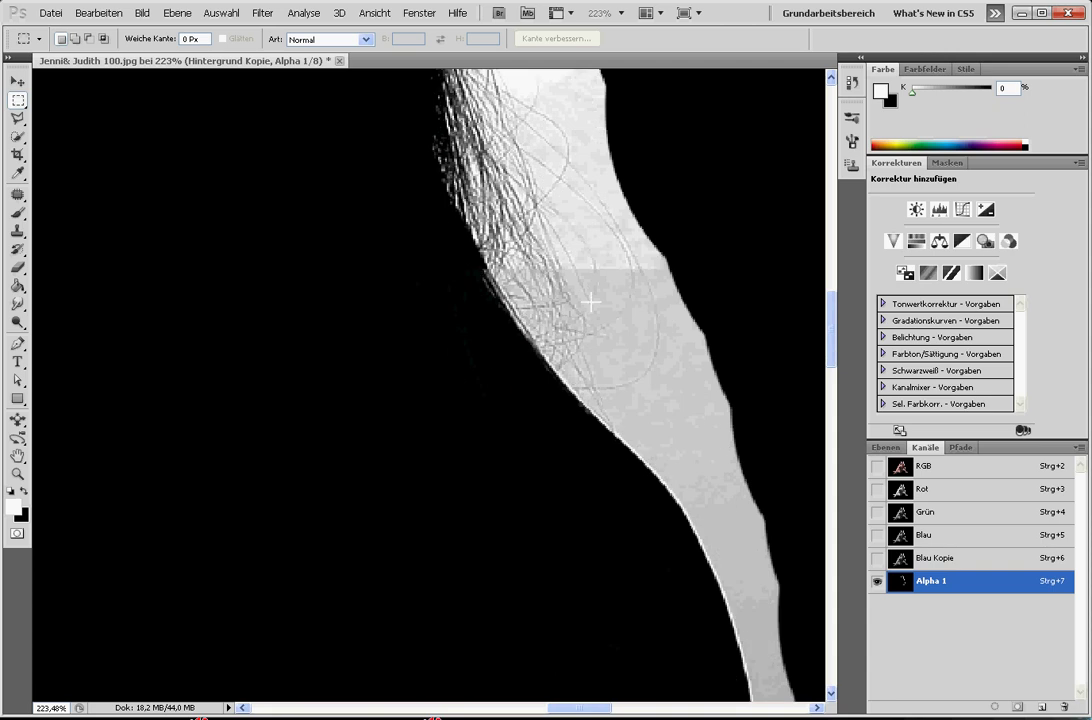
pyautogui.moveTo(467, 268); pyautogui.dragTo(754, 451)
pyautogui.moveTo(754, 451); pyautogui.dragTo(756, 448)
pyautogui.scroll(1, 583, 668)
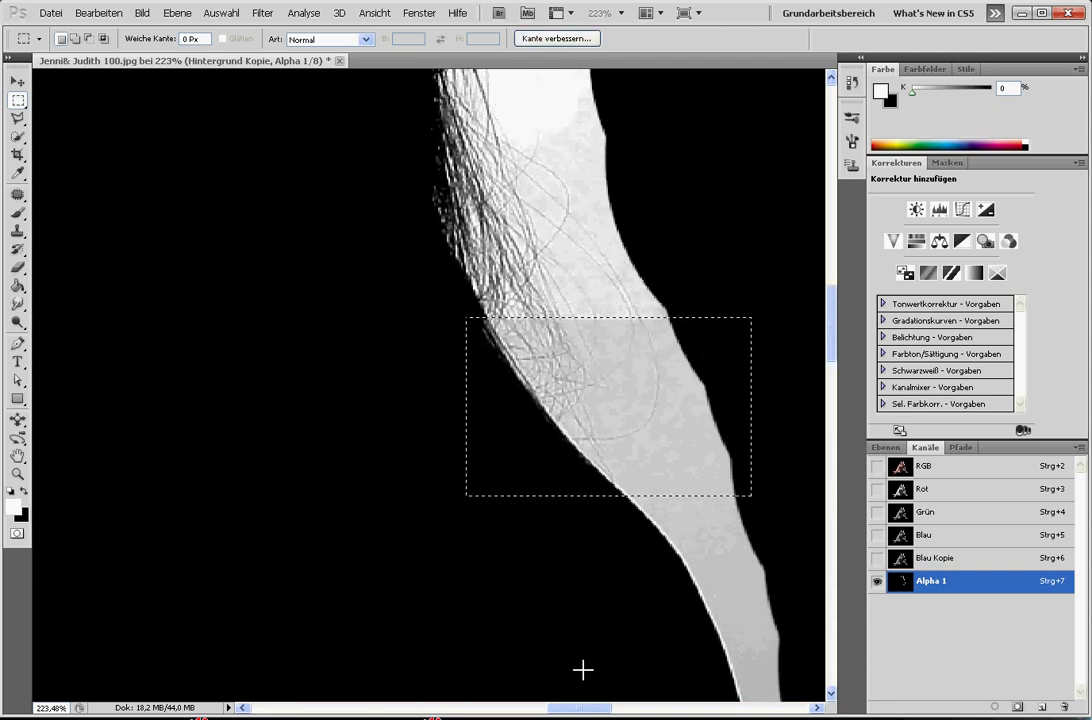
pyautogui.moveTo(600, 710); pyautogui.dragTo(605, 710)
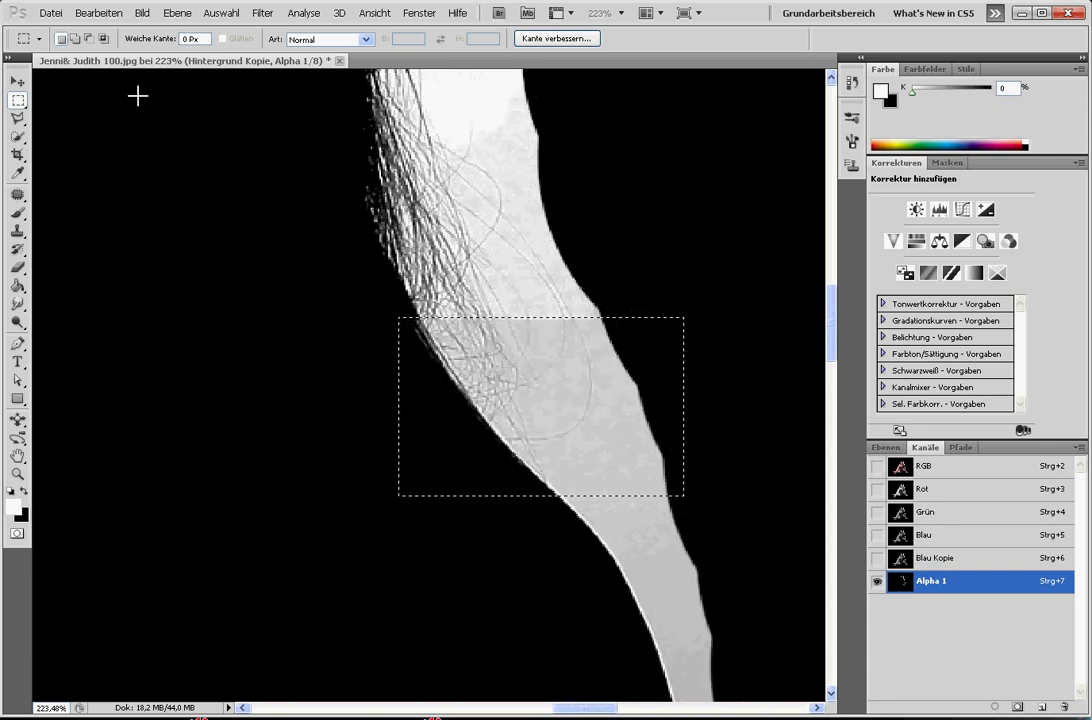
# Apply Levels to the patch: black 44, gamma about 0,86, white 217
pyautogui.click(142, 13)
pyautogui.moveTo(176, 56)
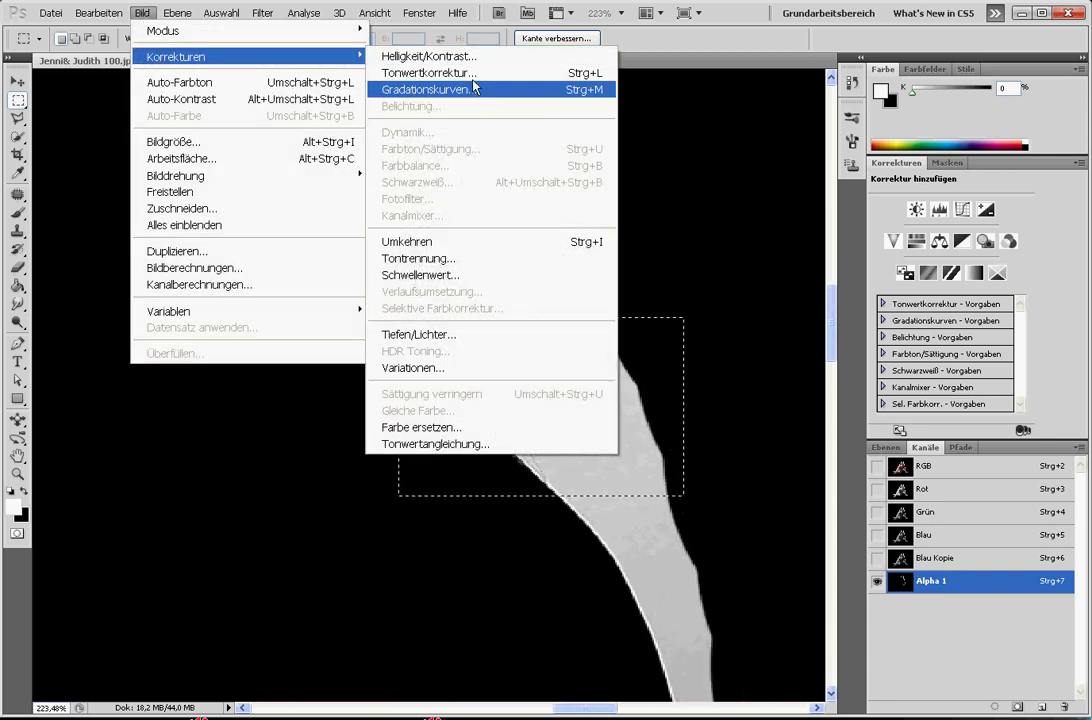
pyautogui.click(430, 73)
pyautogui.moveTo(750, 326); pyautogui.dragTo(765, 328)
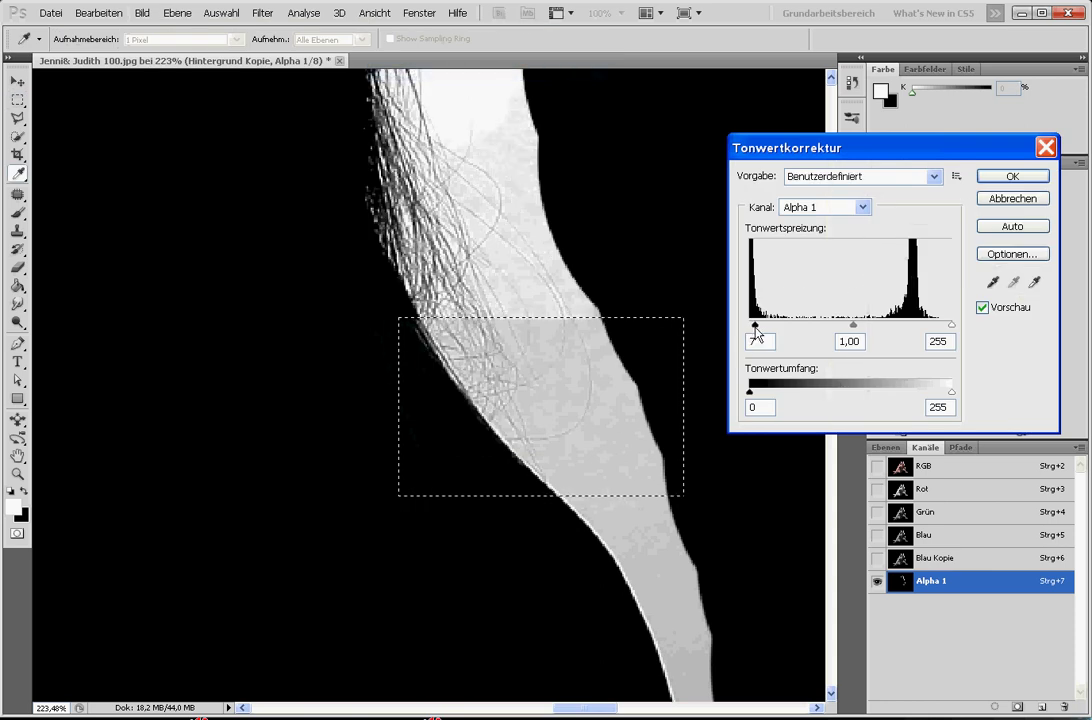
pyautogui.moveTo(951, 325); pyautogui.dragTo(926, 326)
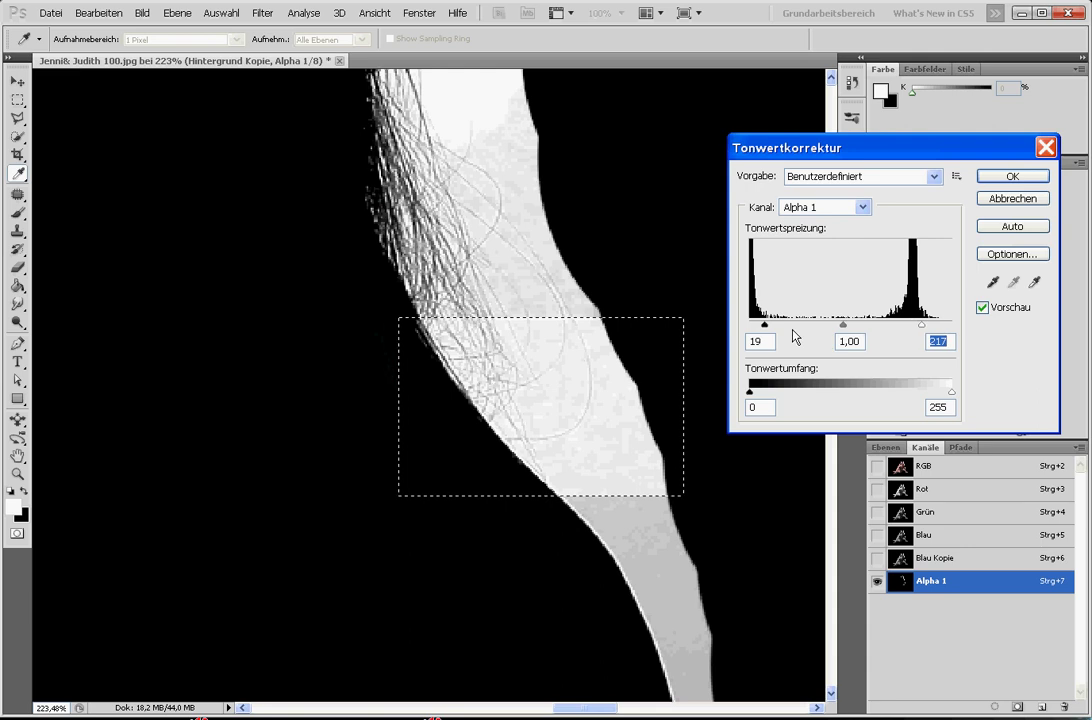
pyautogui.moveTo(765, 326); pyautogui.dragTo(784, 334)
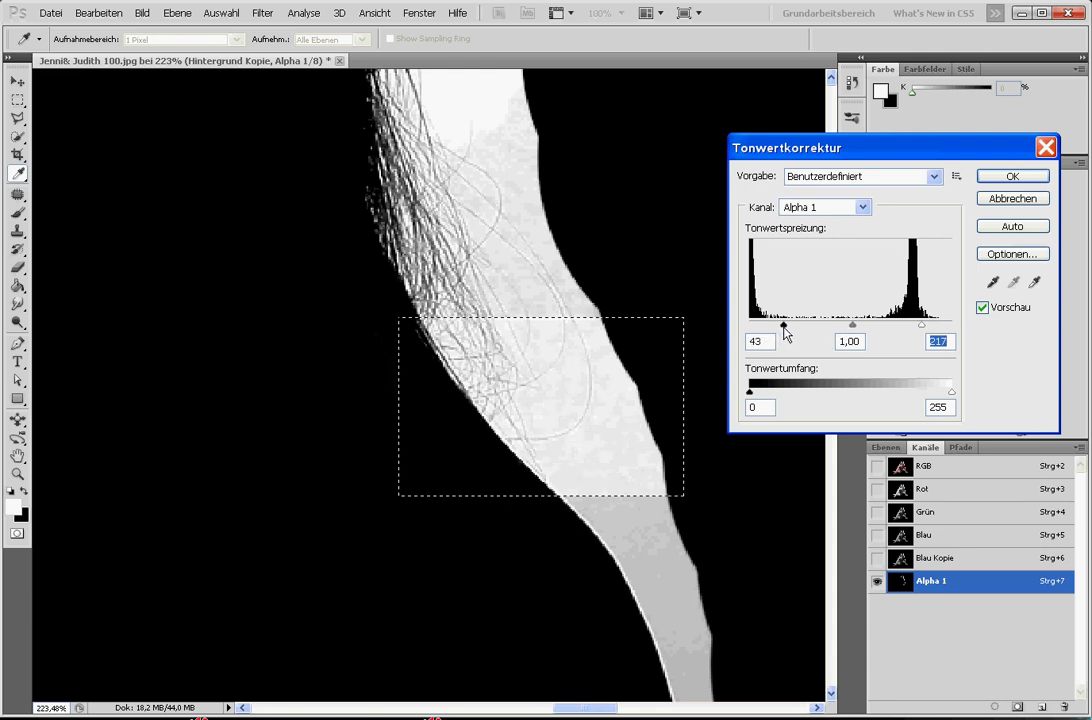
pyautogui.moveTo(853, 326)
pyautogui.mouseDown()
pyautogui.moveTo(839, 327)
pyautogui.moveTo(865, 334)
pyautogui.mouseUp()
pyautogui.click(861, 333)
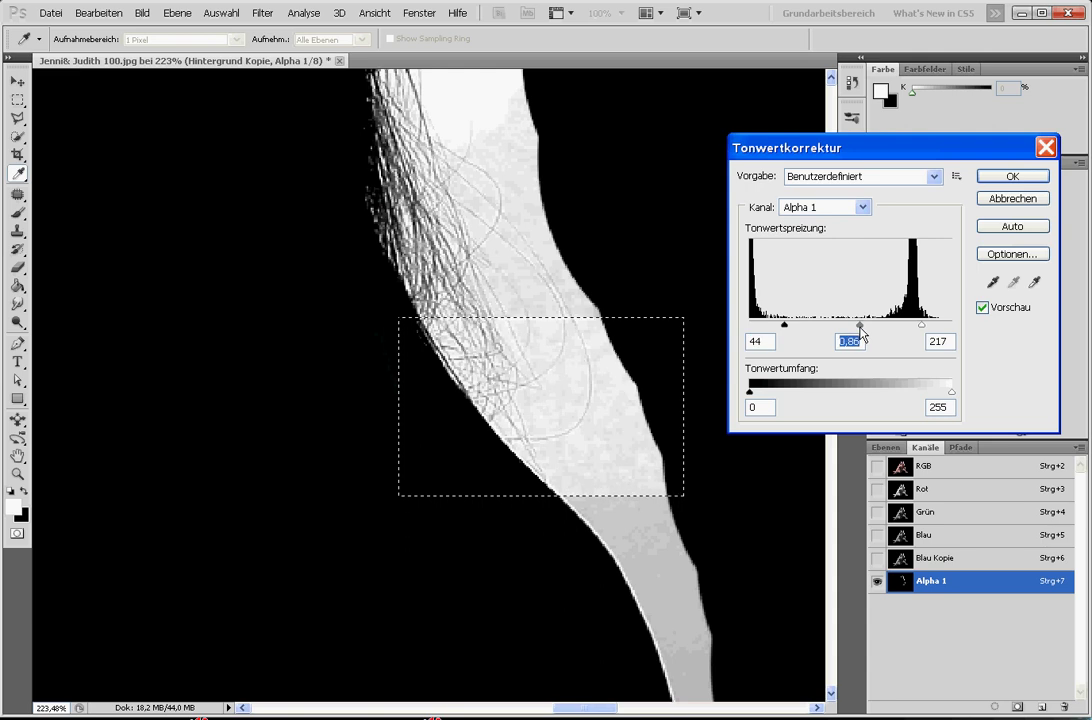
pyautogui.click(1012, 176)
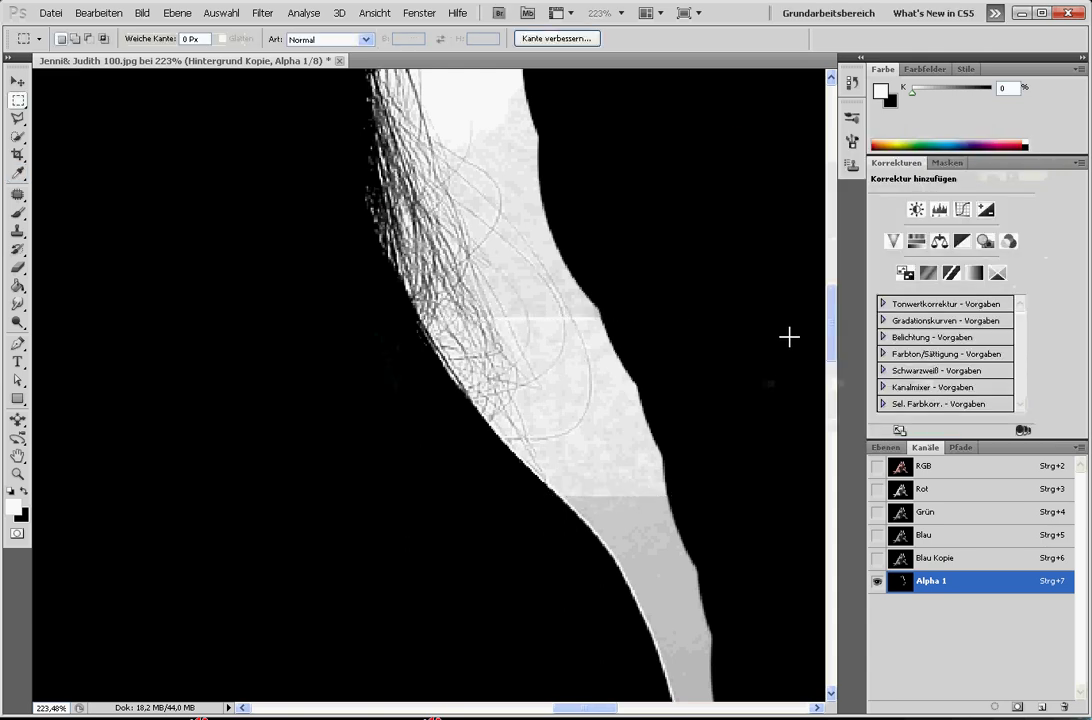
# Marquee the lower hair ends and set Levels black 44 with white lowered to about 160
pyautogui.hotkey('ctrl', 'd')
pyautogui.moveTo(828, 352)
pyautogui.mouseDown()
pyautogui.moveTo(819, 258)
pyautogui.moveTo(840, 430)
pyautogui.mouseUp()
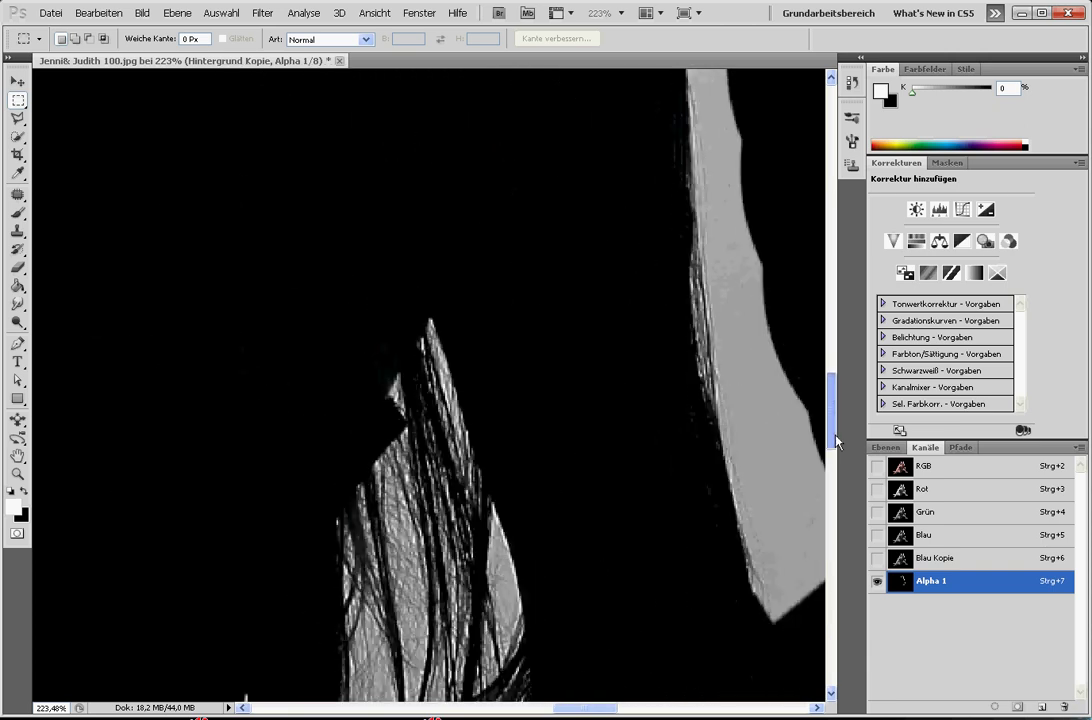
pyautogui.scroll(-3, 622, 461)
pyautogui.keyDown('alt'); pyautogui.scroll(-2, 422, 613); pyautogui.keyUp('alt')
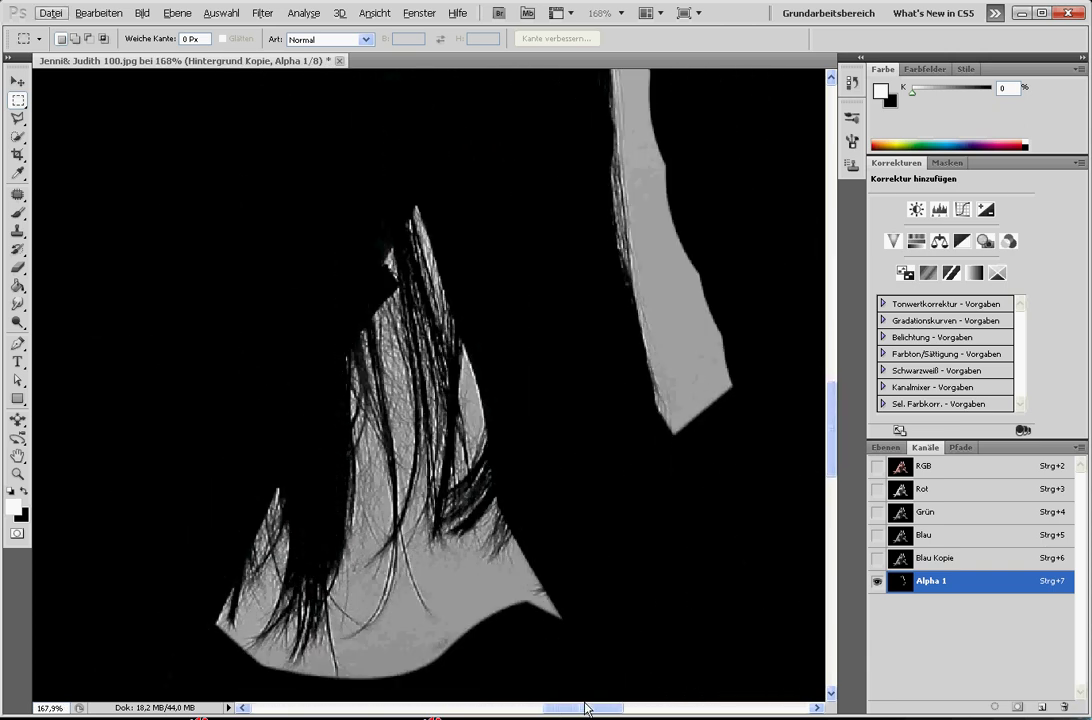
pyautogui.keyDown('alt'); pyautogui.scroll(-1, 648, 629); pyautogui.keyUp('alt')
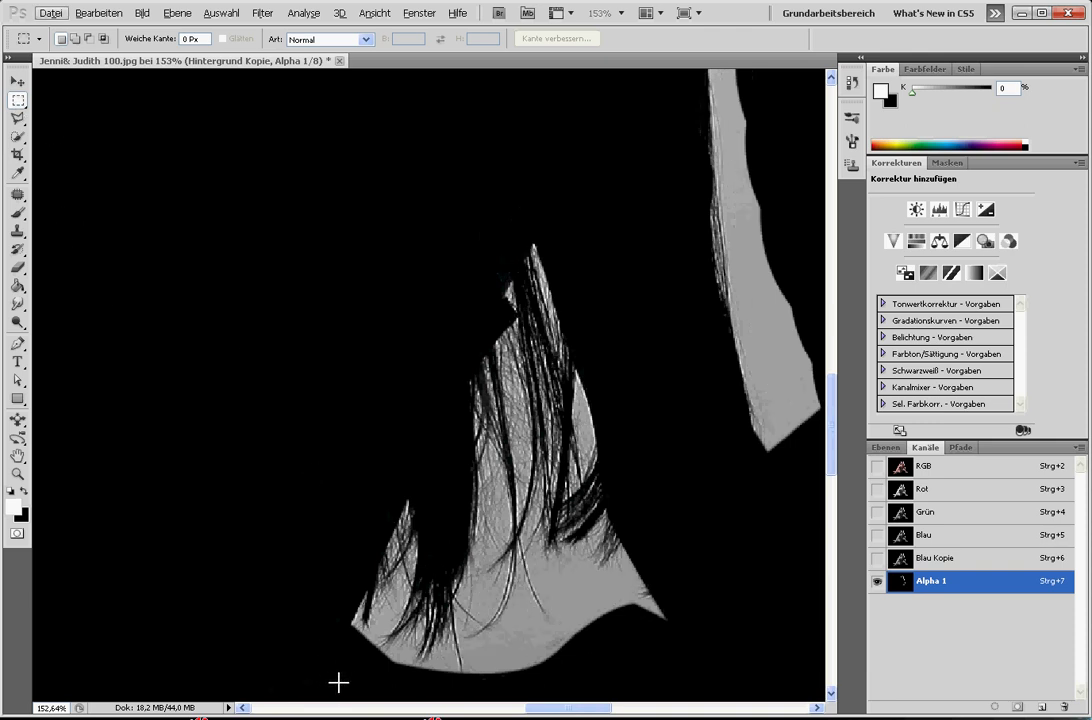
pyautogui.moveTo(390, 577); pyautogui.dragTo(458, 456)
pyautogui.click(142, 13)
pyautogui.moveTo(176, 57)
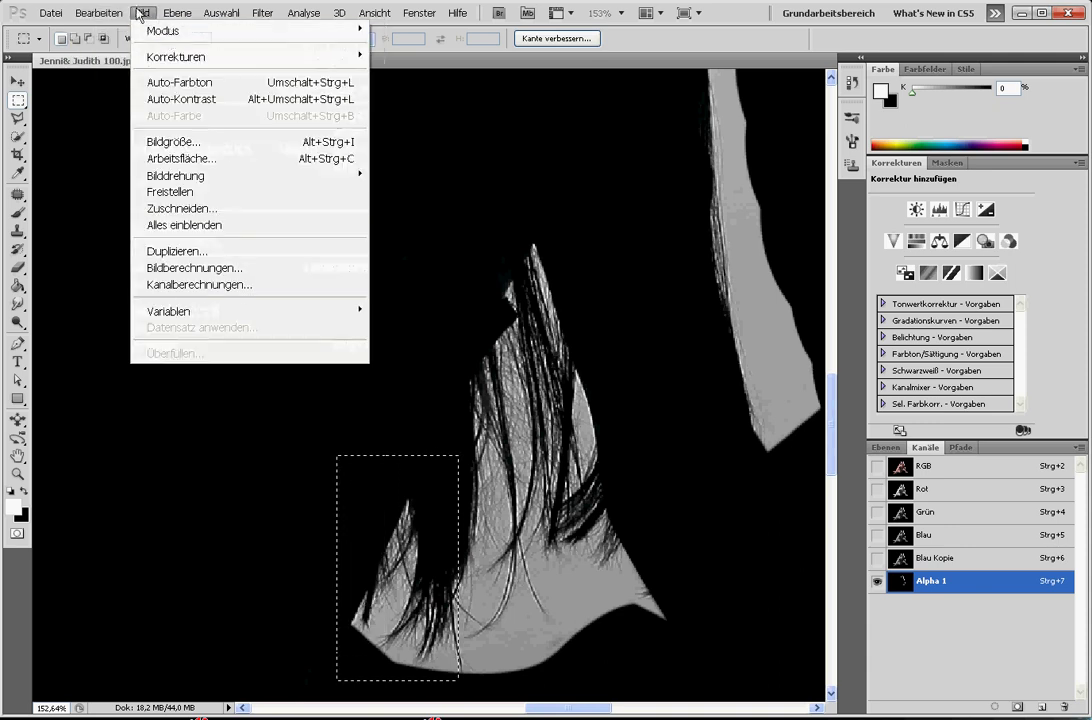
pyautogui.click(401, 76)
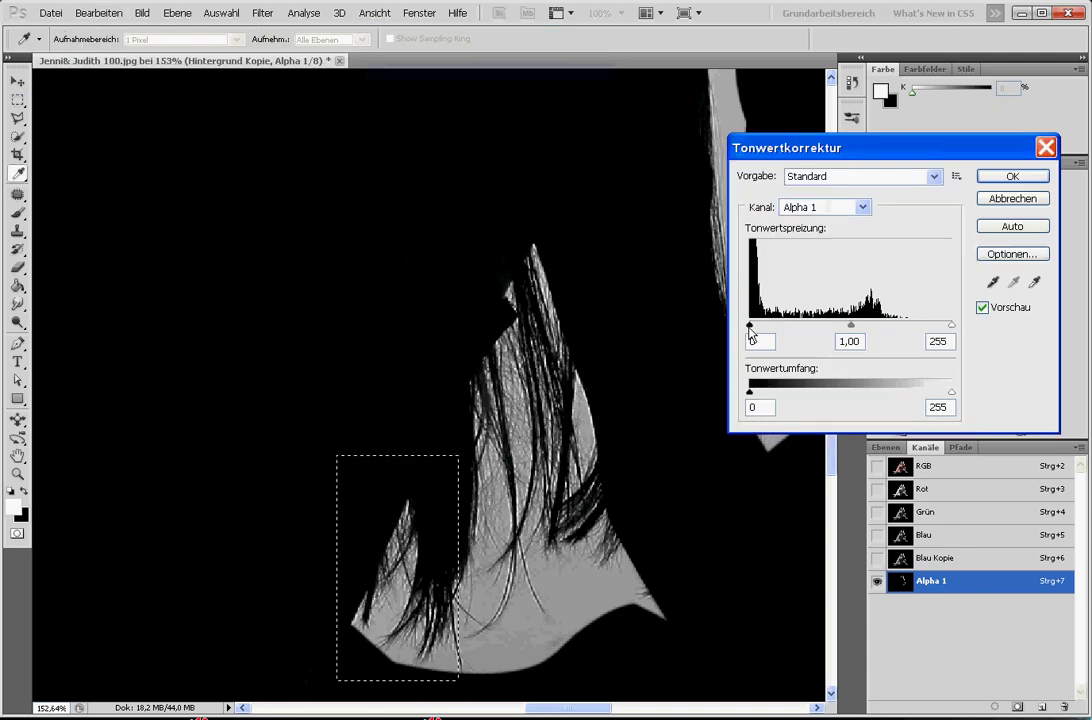
pyautogui.moveTo(749, 328); pyautogui.dragTo(786, 326)
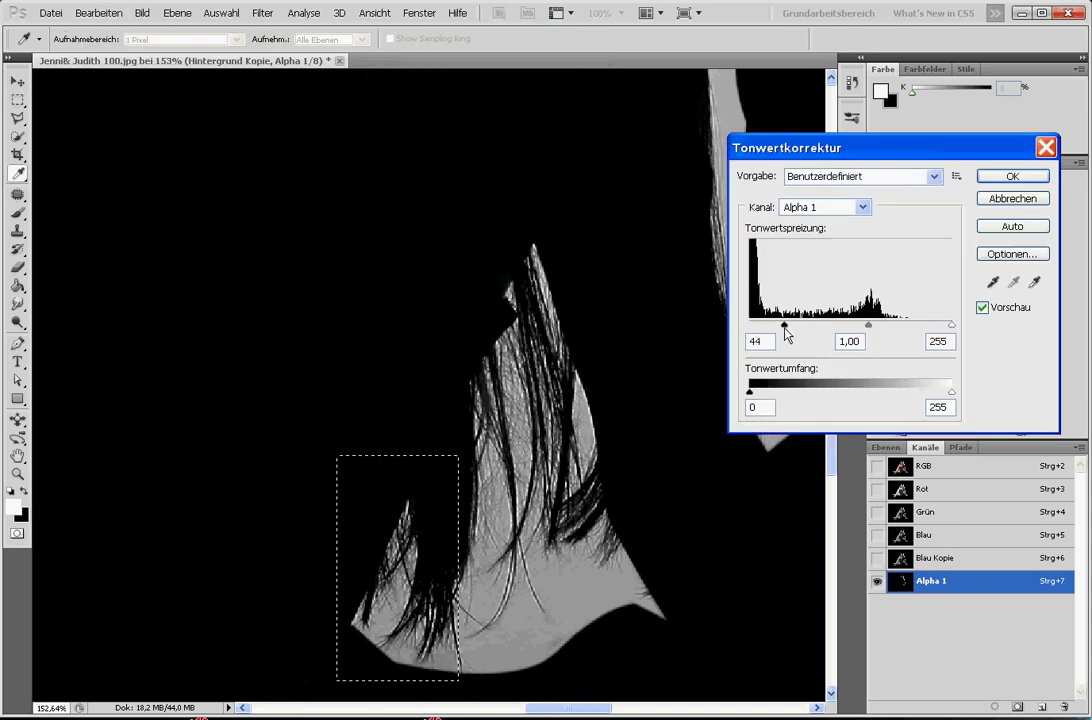
pyautogui.moveTo(951, 325); pyautogui.dragTo(877, 327)
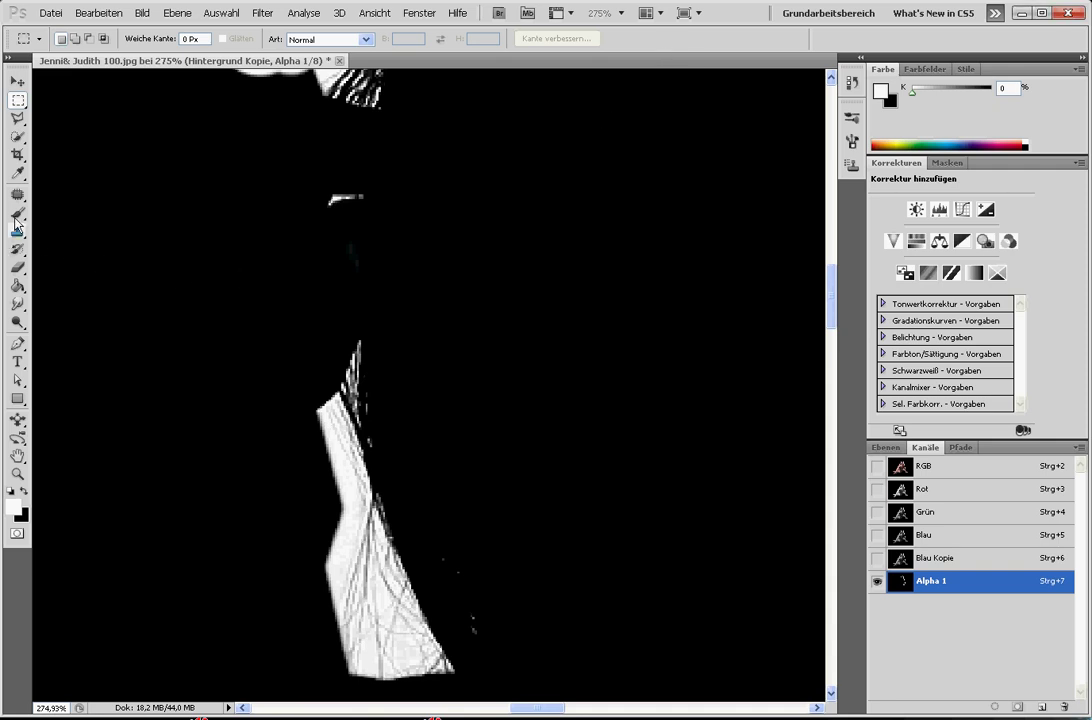
# Scroll around the Alpha 1 hair mask to inspect it, then pick the Brush tool
pyautogui.scroll(-3, 417, 407)
pyautogui.scroll(-2, 575, 478)
pyautogui.scroll(-1, 660, 630)
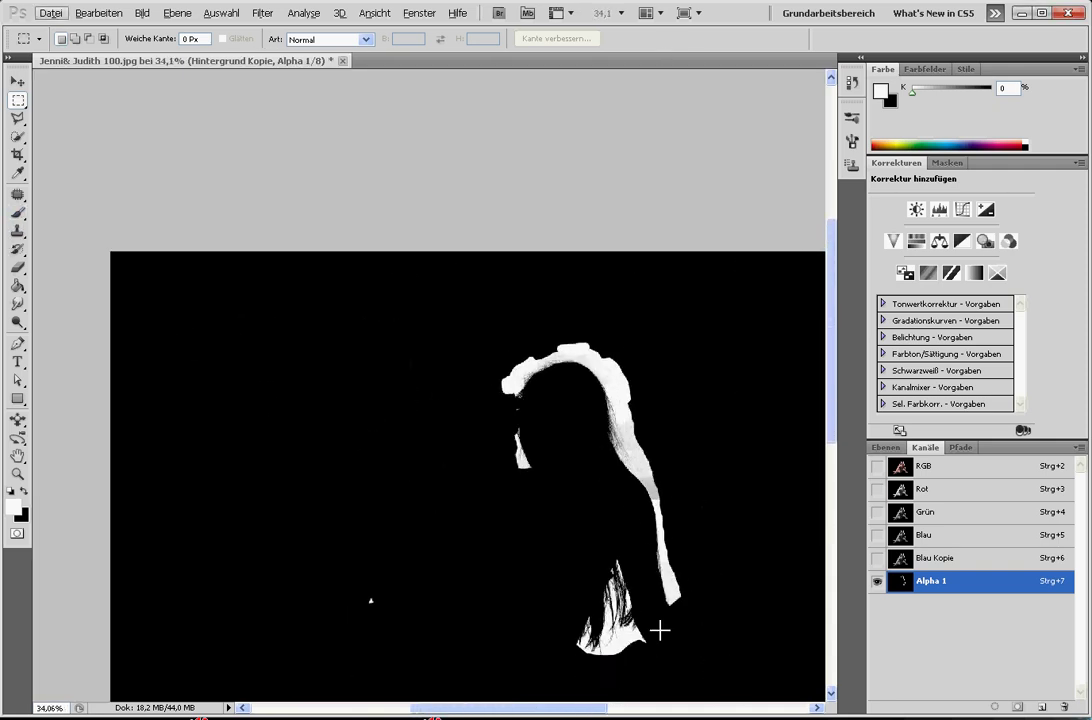
pyautogui.scroll(-2, 712, 541)
pyautogui.scroll(2, 724, 497)
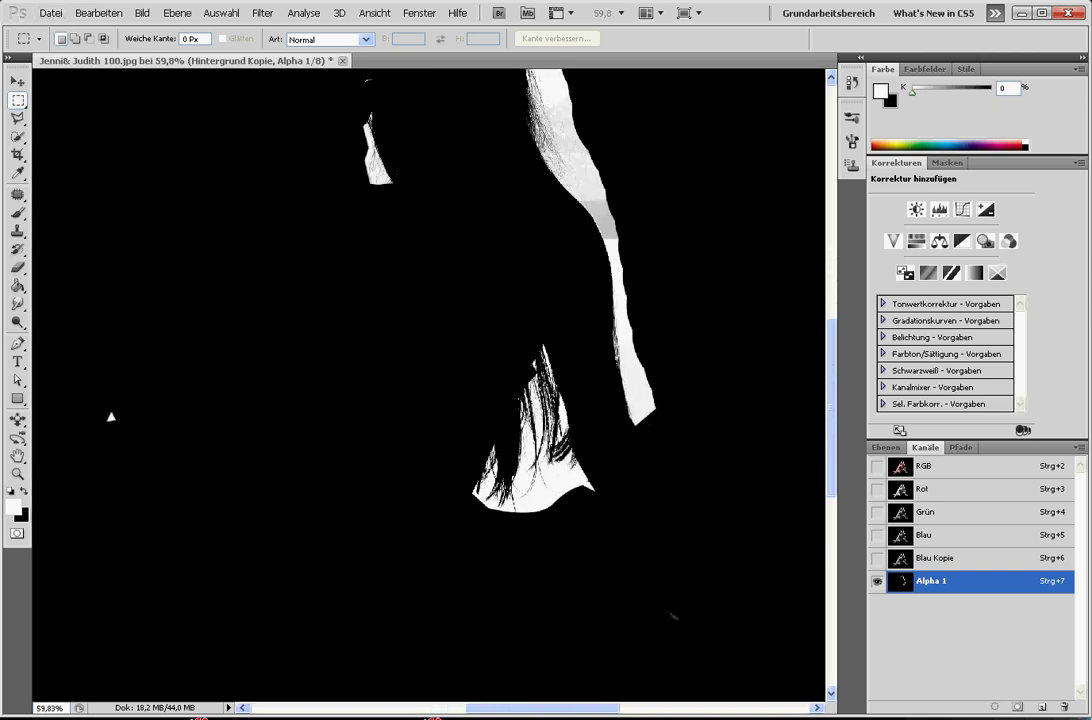
pyautogui.scroll(2, 516, 477)
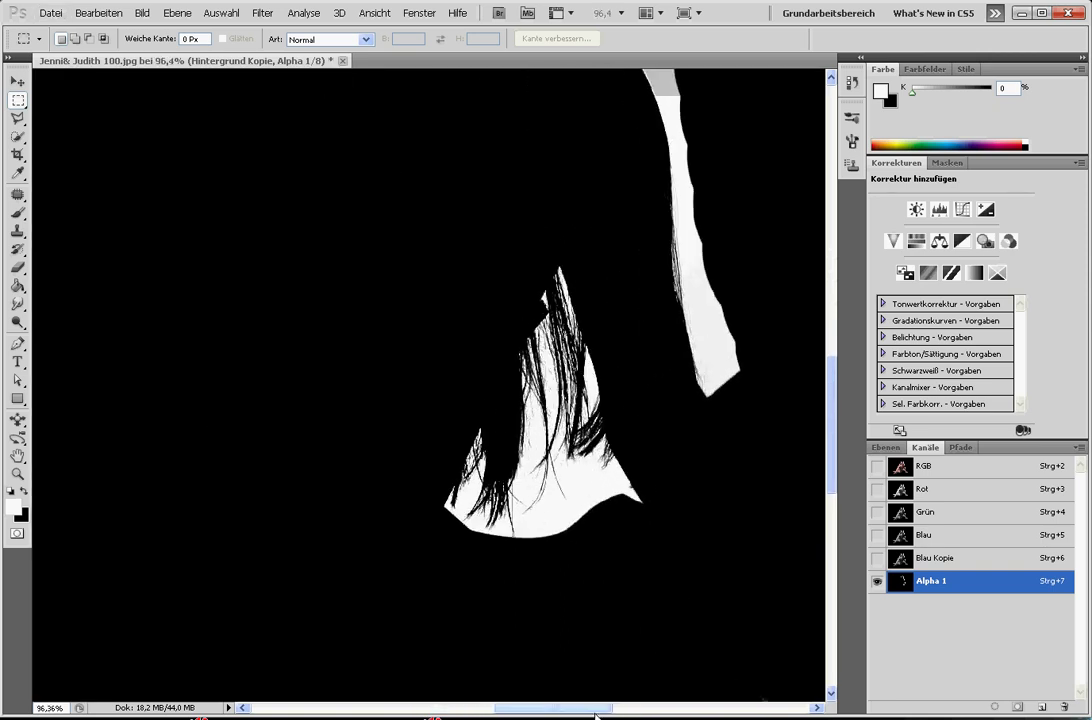
pyautogui.hscroll(-3, 660, 662)
pyautogui.hscroll(-2, 660, 662)
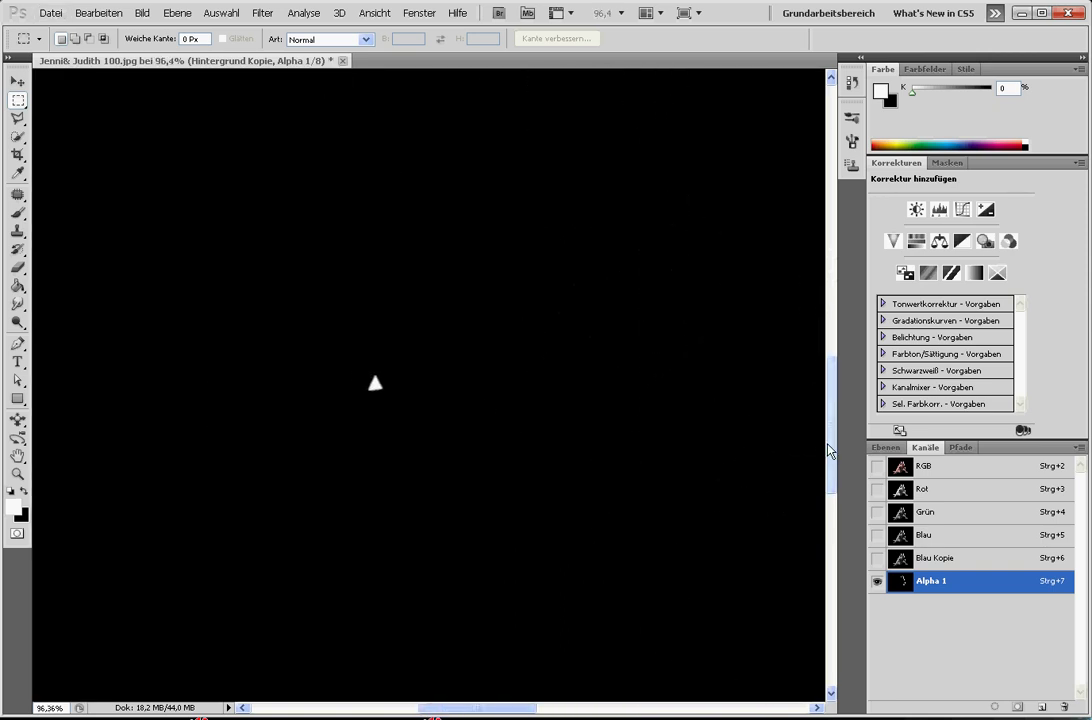
pyautogui.scroll(3, 820, 430)
pyautogui.scroll(2, 815, 414)
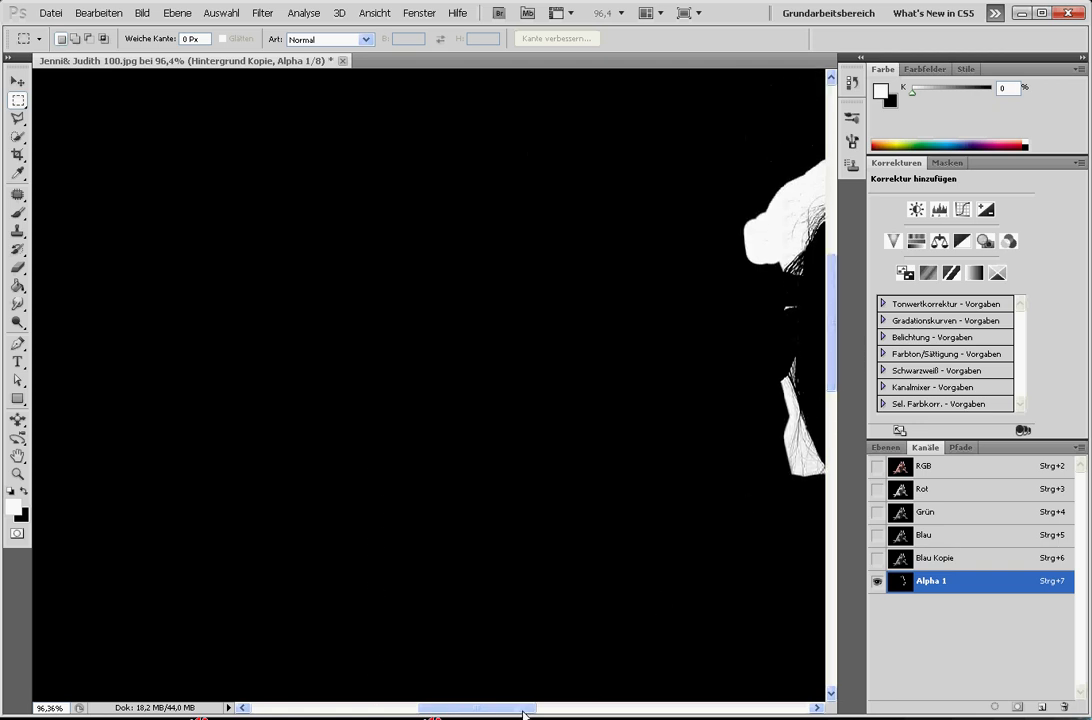
pyautogui.hscroll(2, 523, 713)
pyautogui.hscroll(2, 536, 710)
pyautogui.scroll(1, 607, 446)
pyautogui.scroll(1, 513, 440)
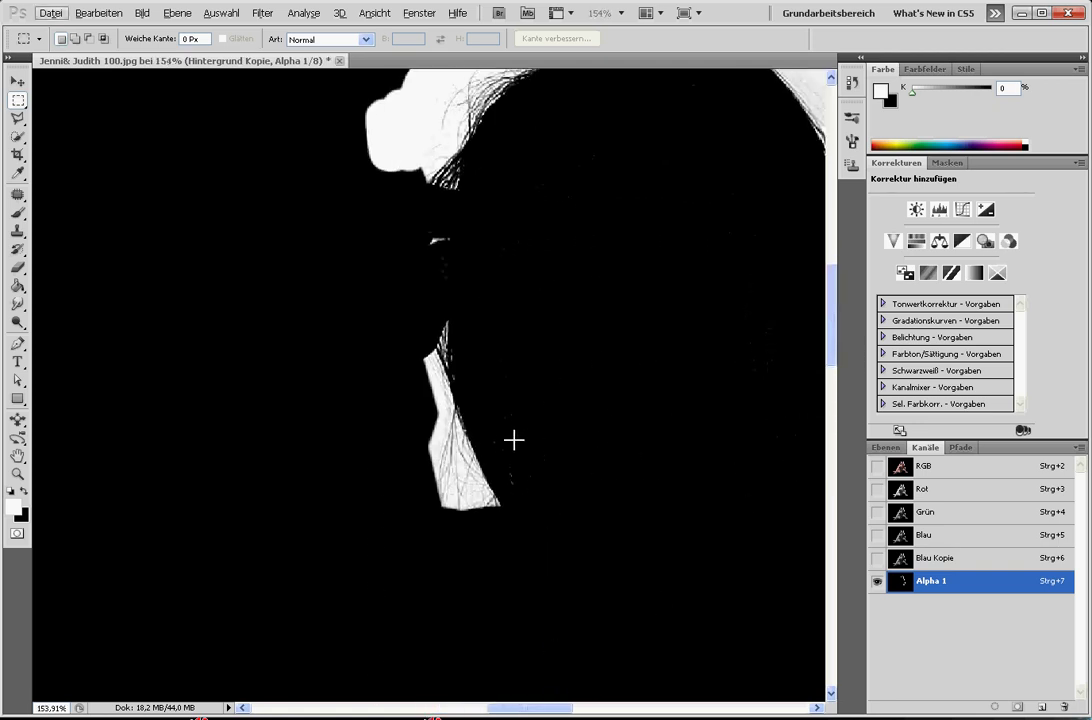
pyautogui.scroll(2, 580, 440)
pyautogui.scroll(1, 700, 410)
pyautogui.scroll(1, 600, 440)
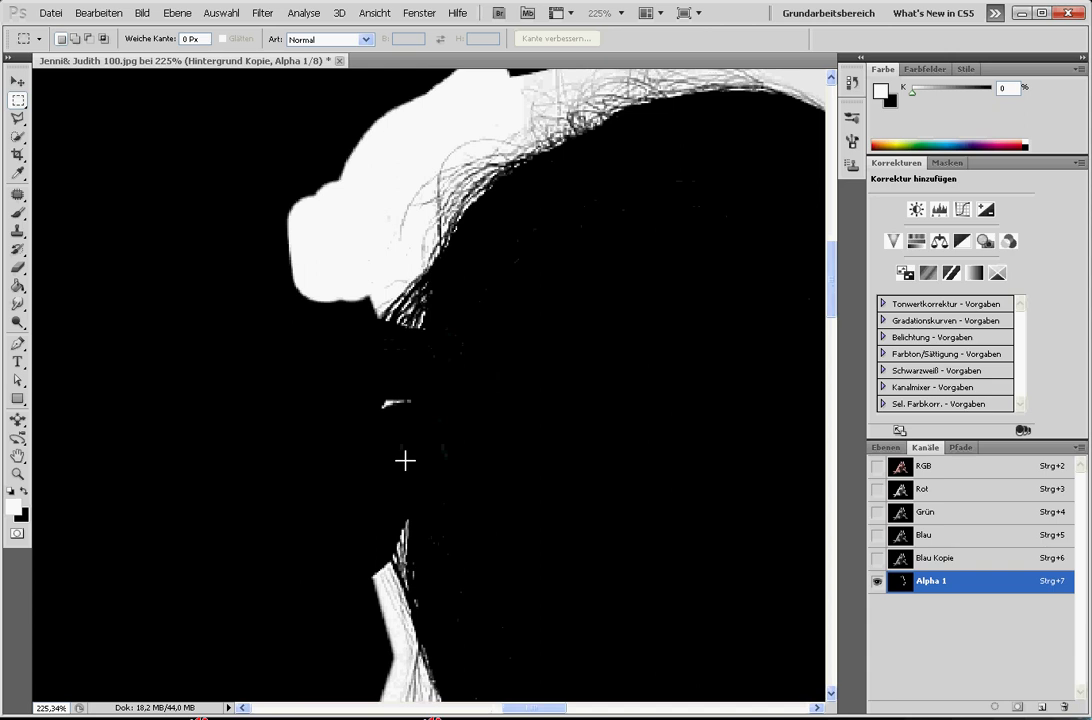
pyautogui.click(16, 215)
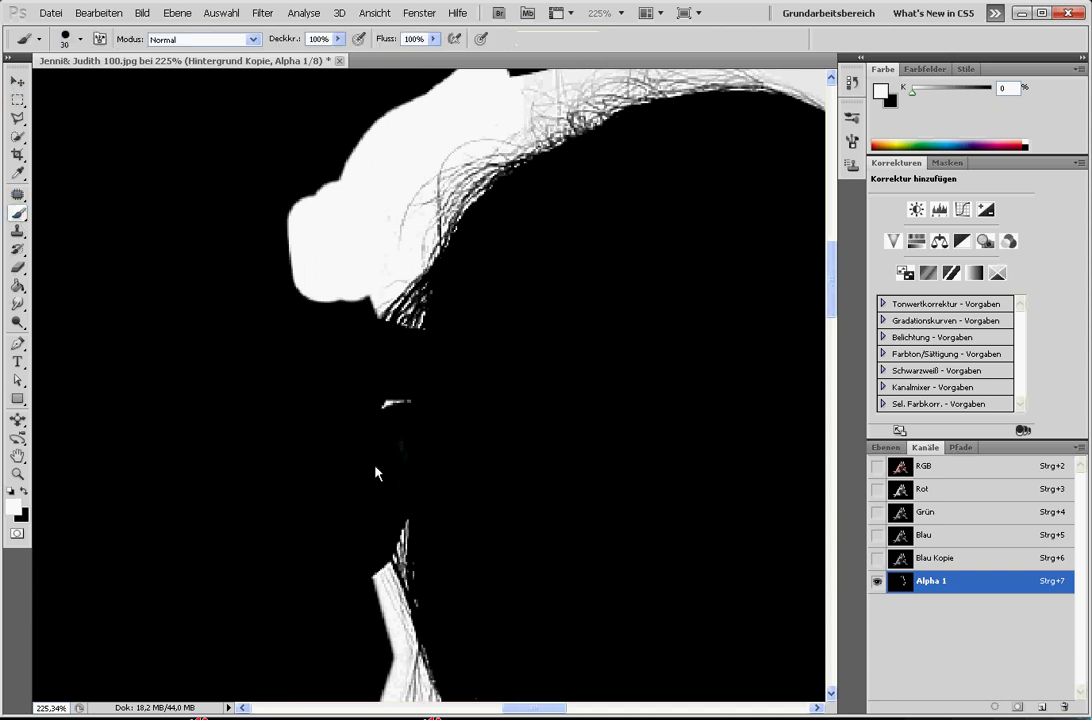
# Make black the painting colour and marquee the grey patch of the upper-right hair outline
pyautogui.press('x')
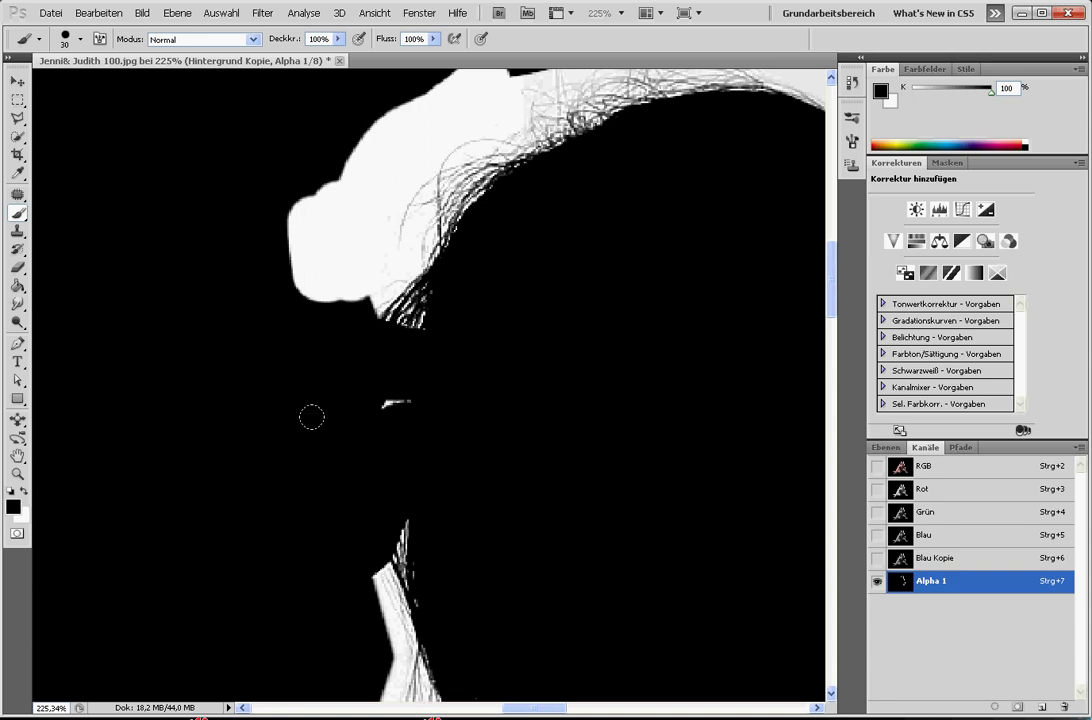
pyautogui.scroll(-2, 536, 654)
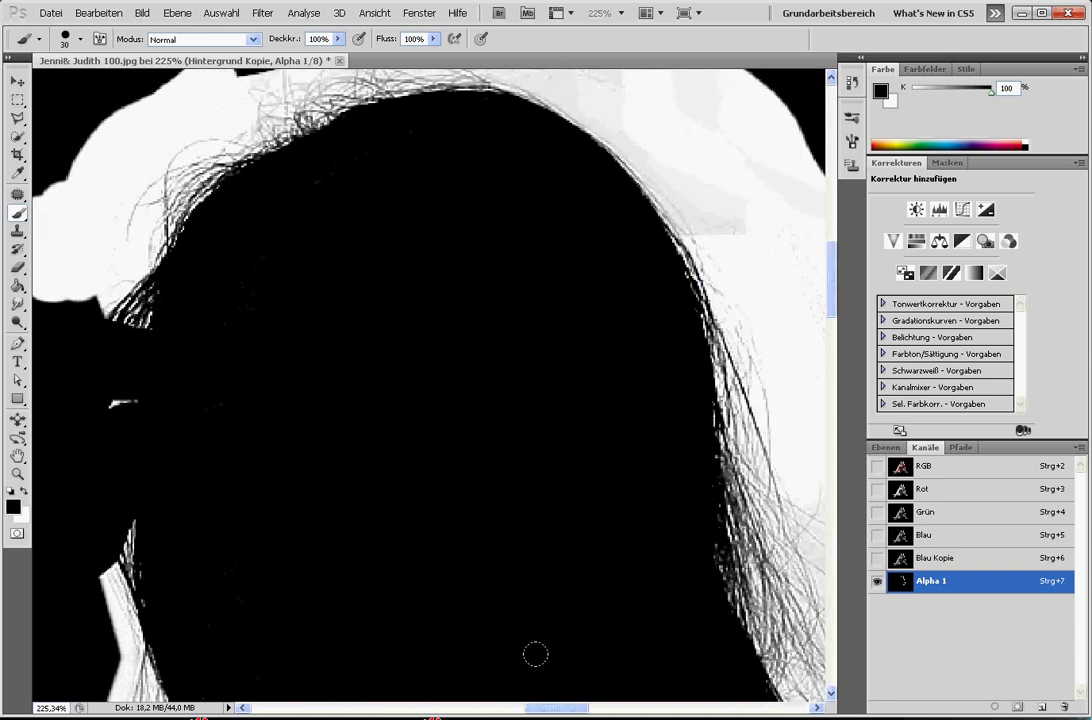
pyautogui.scroll(-2, 536, 654)
pyautogui.scroll(2, 755, 361)
pyautogui.scroll(2, 753, 361)
pyautogui.scroll(1, 730, 355)
pyautogui.scroll(1, 735, 388)
pyautogui.scroll(-1, 669, 416)
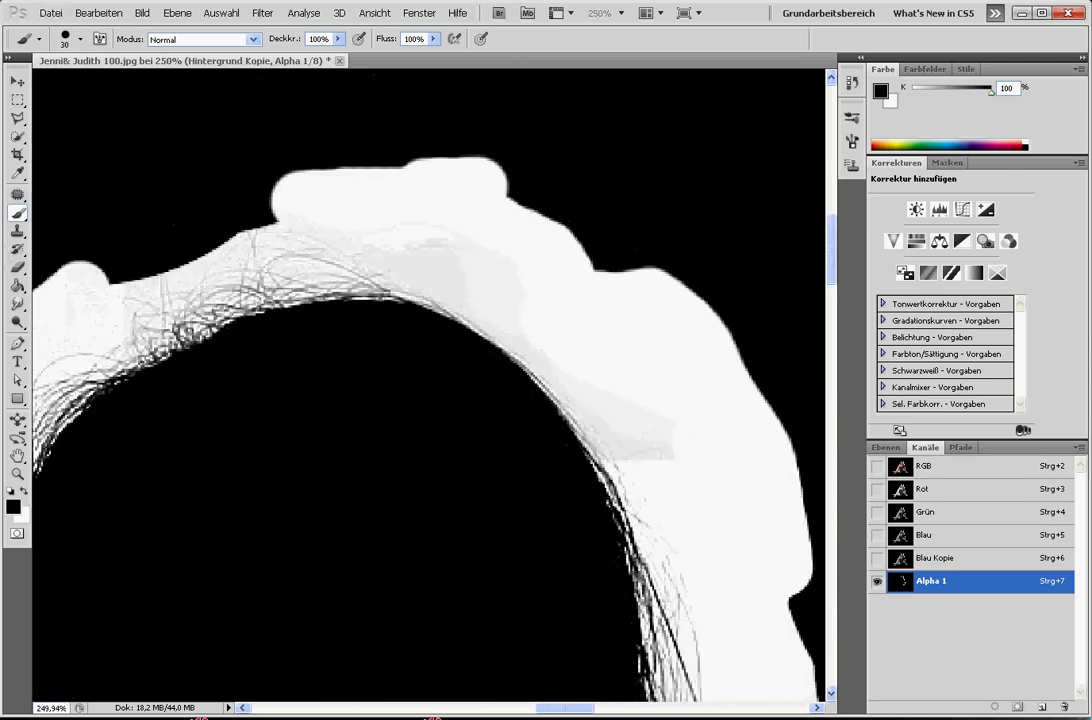
pyautogui.click(17, 100)
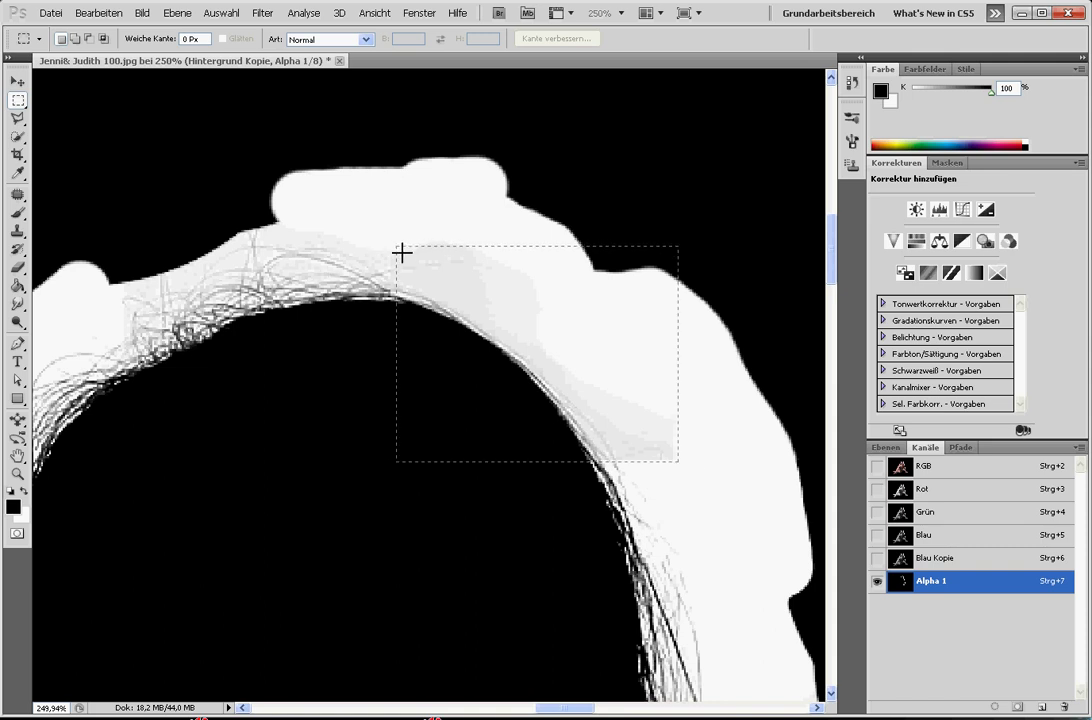
pyautogui.moveTo(388, 241); pyautogui.dragTo(677, 461)
pyautogui.click(98, 13)
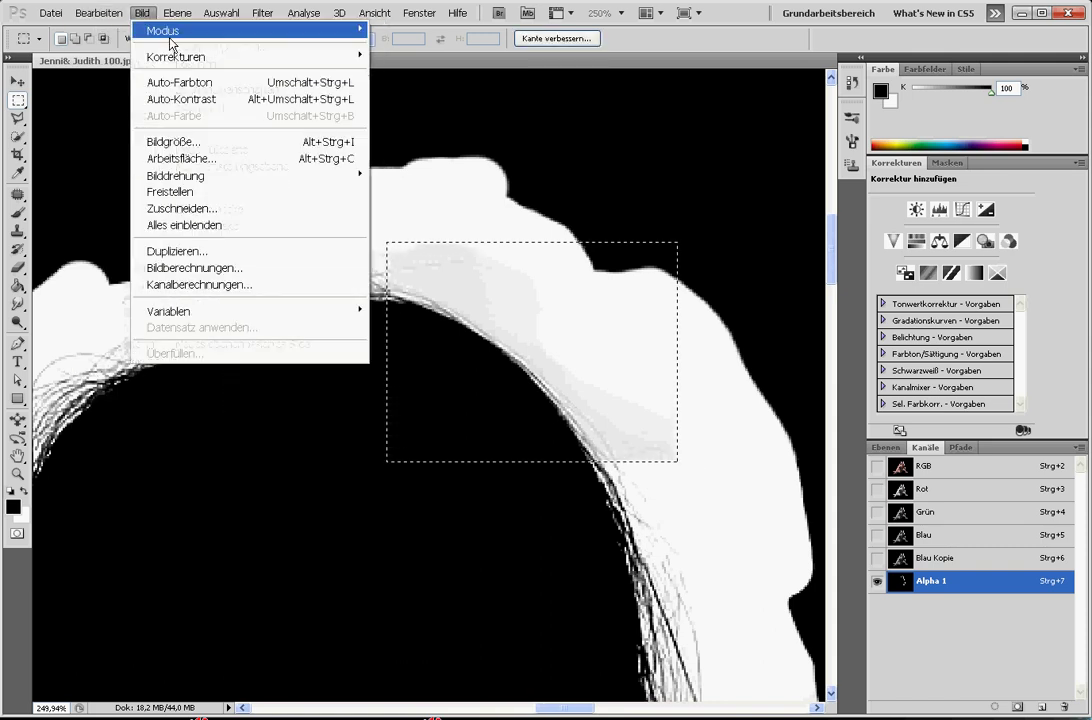
# Brighten the selected patch in Alpha 1 with Levels by lowering the white input, then deselect
pyautogui.click(480, 71)
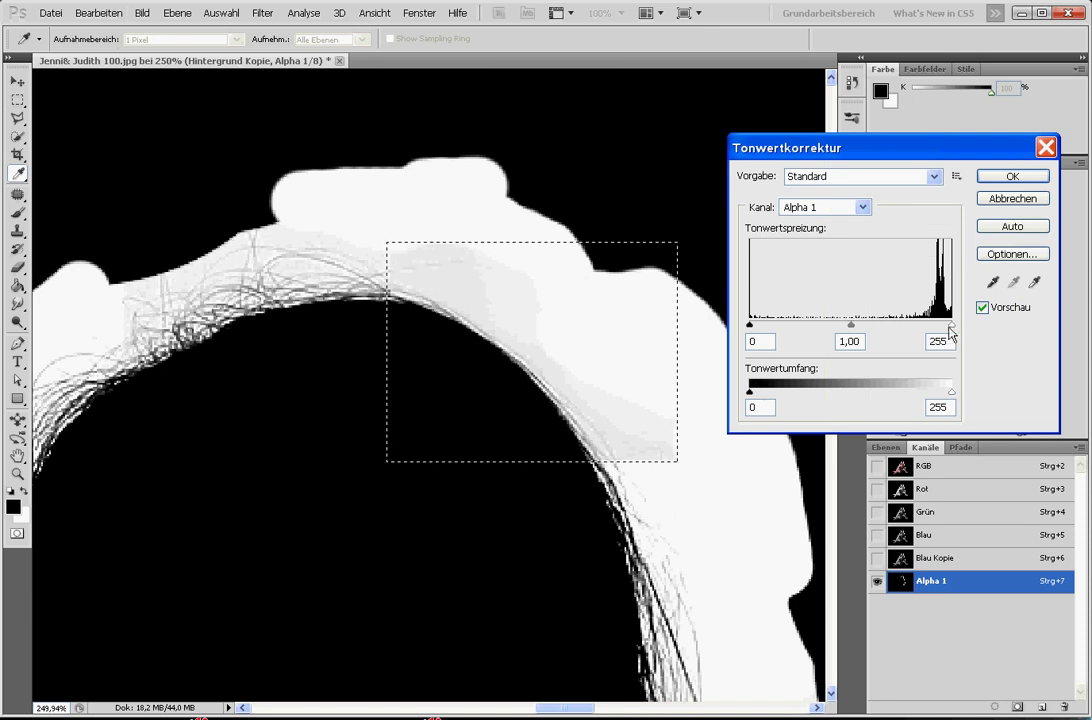
pyautogui.moveTo(949, 326); pyautogui.dragTo(937, 326)
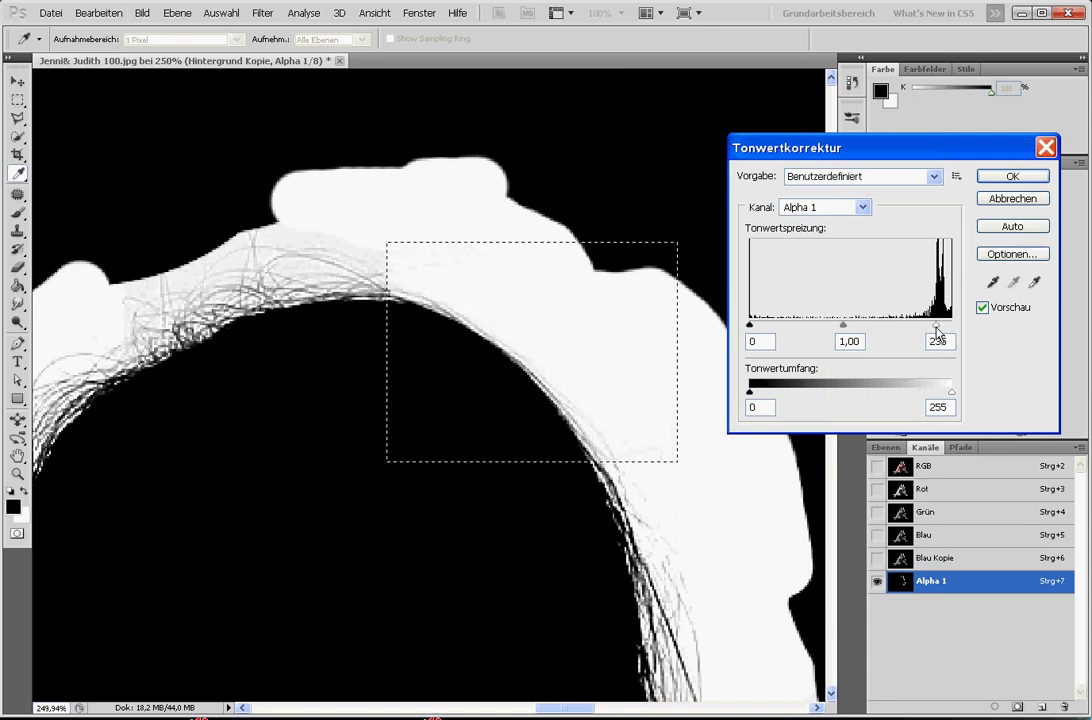
pyautogui.press('Return')
pyautogui.click(402, 473)
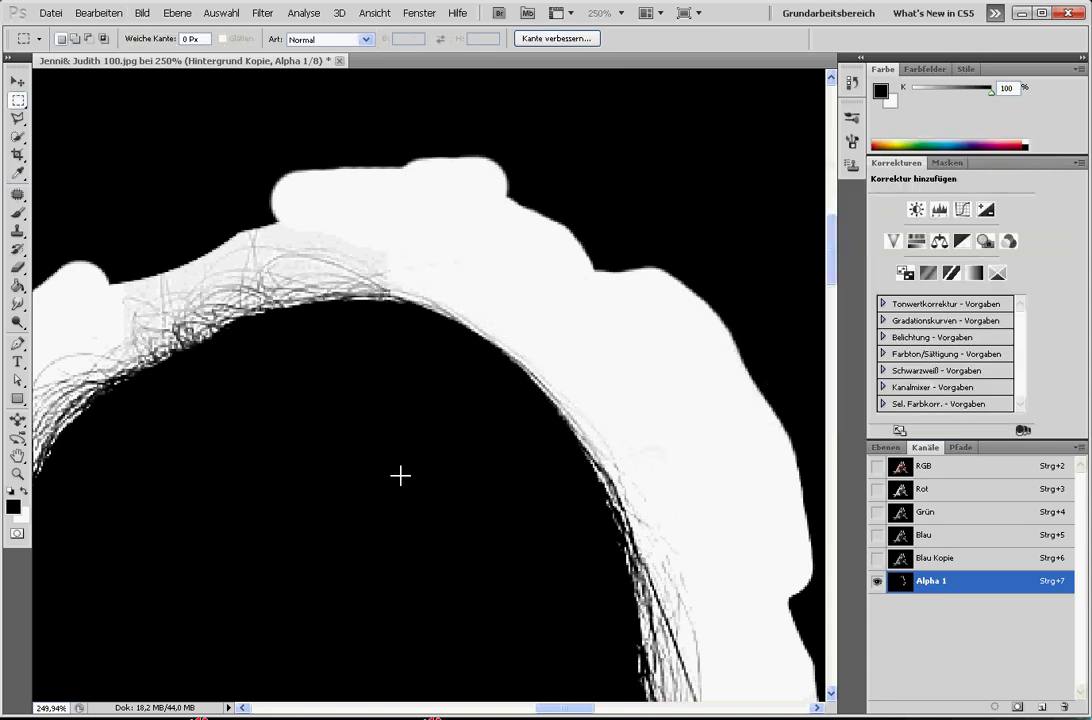
# Marquee the grey band and use Levels with white input 204 to turn it white, then deselect
pyautogui.scroll(-2, 400, 475)
pyautogui.scroll(-1, 280, 478)
pyautogui.scroll(-1, 254, 441)
pyautogui.scroll(-1, 240, 428)
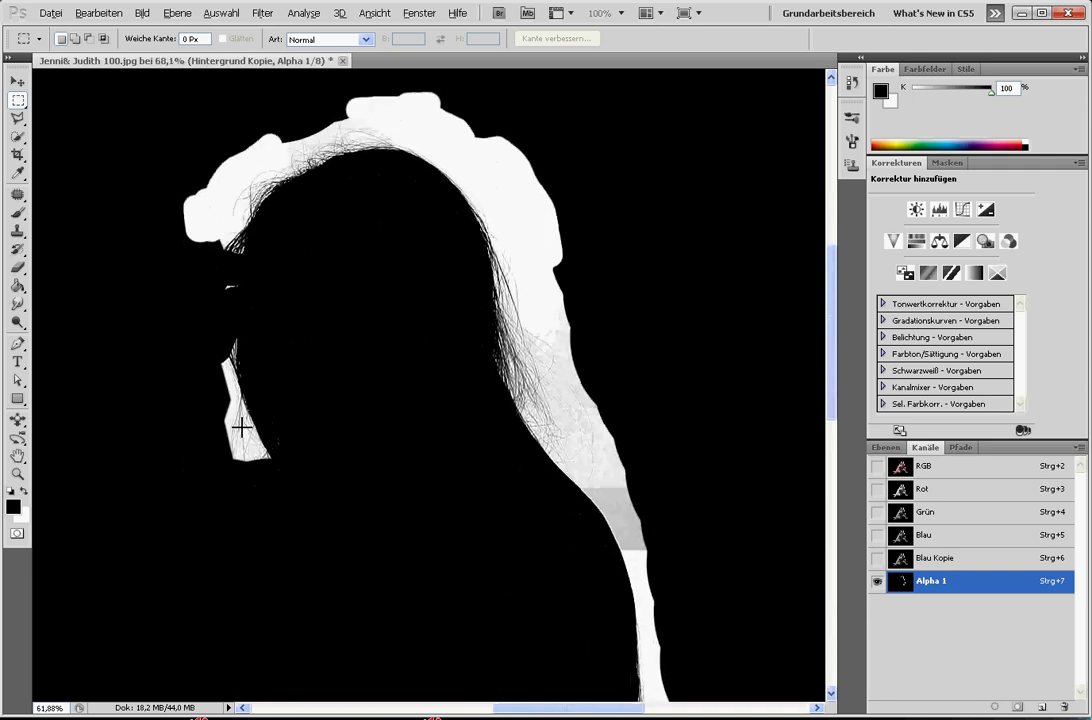
pyautogui.scroll(-1, 241, 428)
pyautogui.scroll(3, 415, 411)
pyautogui.scroll(1, 446, 478)
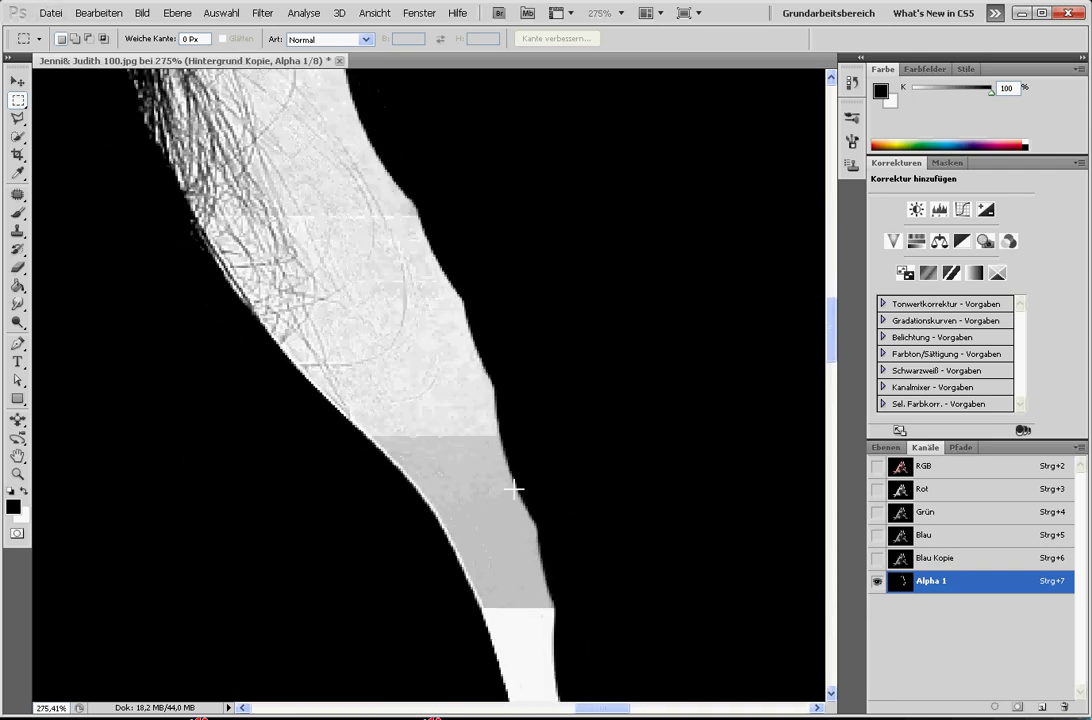
pyautogui.moveTo(363, 432); pyautogui.dragTo(575, 607)
pyautogui.click(142, 13)
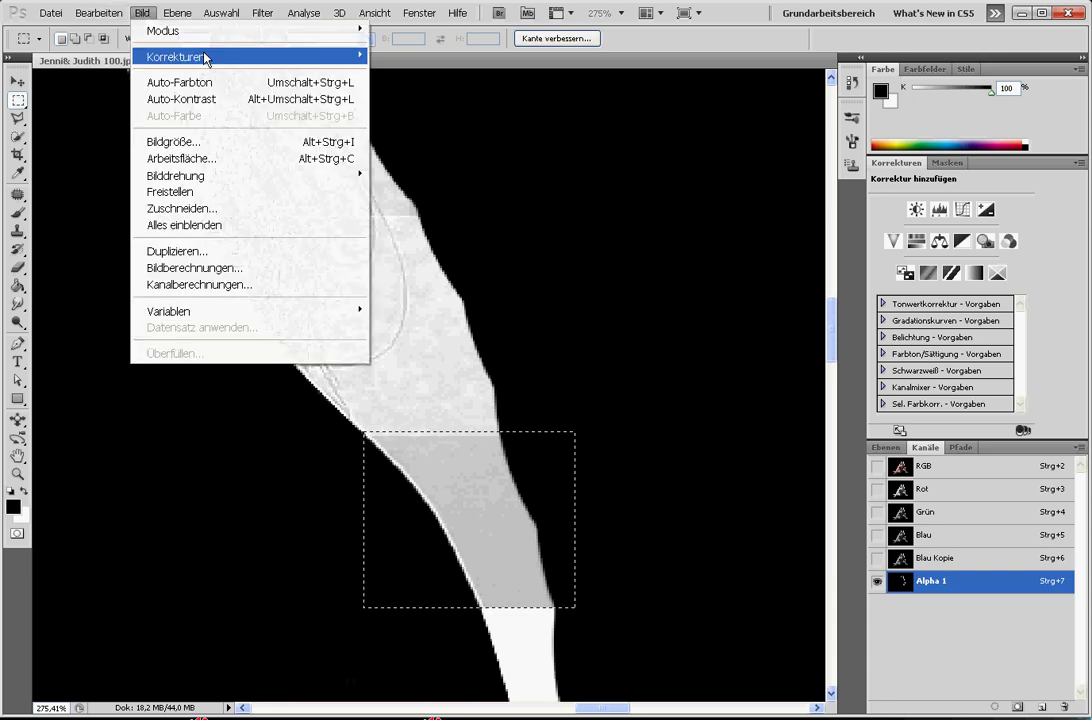
pyautogui.moveTo(175, 57)
pyautogui.click(420, 73)
pyautogui.moveTo(953, 332); pyautogui.dragTo(911, 333)
pyautogui.click(1008, 178)
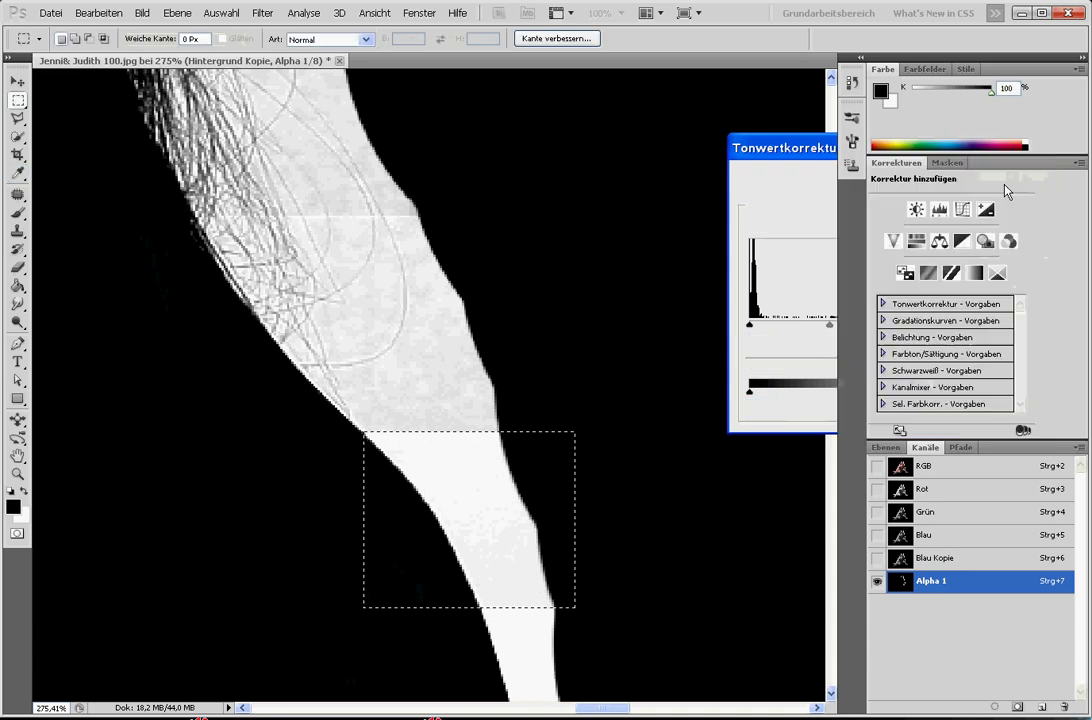
pyautogui.hotkey('ctrl', 'd')
# Scroll through the Alpha 1 mask to check the whitened areas
pyautogui.scroll(2, 100, 315)
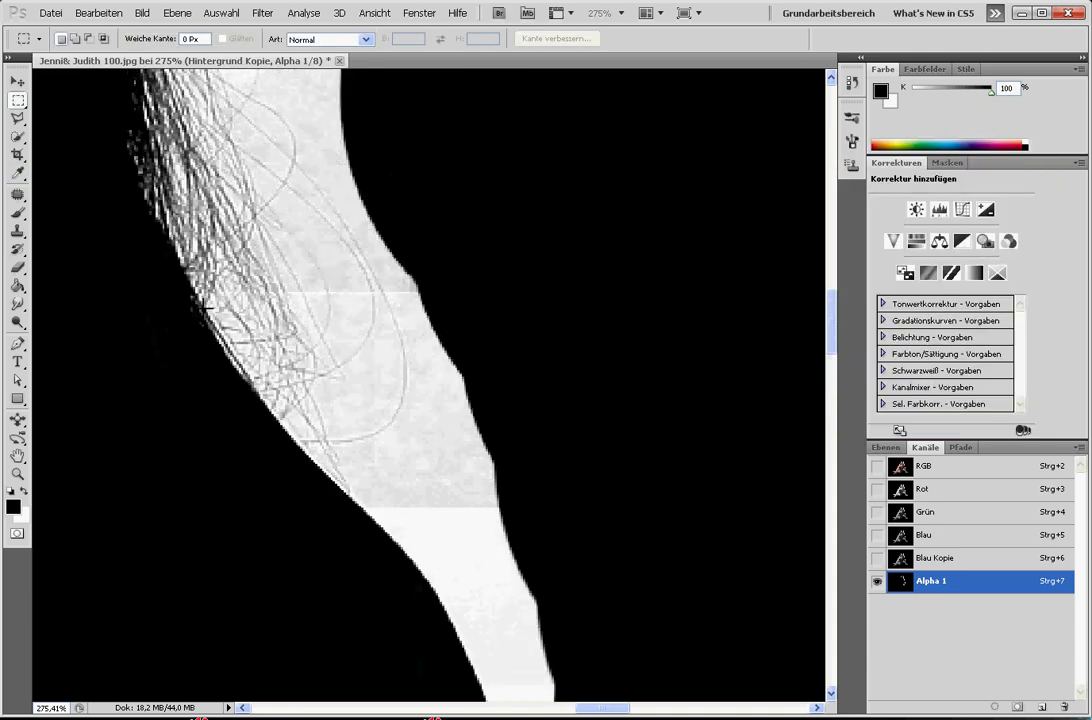
pyautogui.scroll(-2, 707, 148)
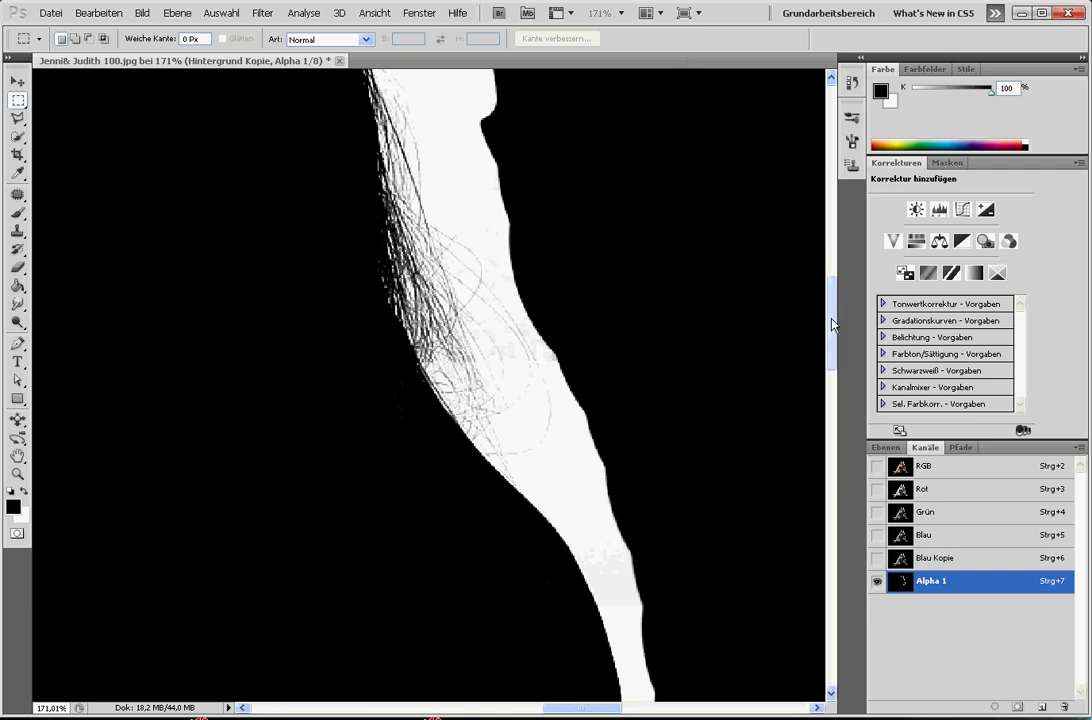
pyautogui.moveTo(829, 322)
pyautogui.mouseDown()
pyautogui.moveTo(829, 290)
pyautogui.moveTo(829, 330)
pyautogui.mouseUp()
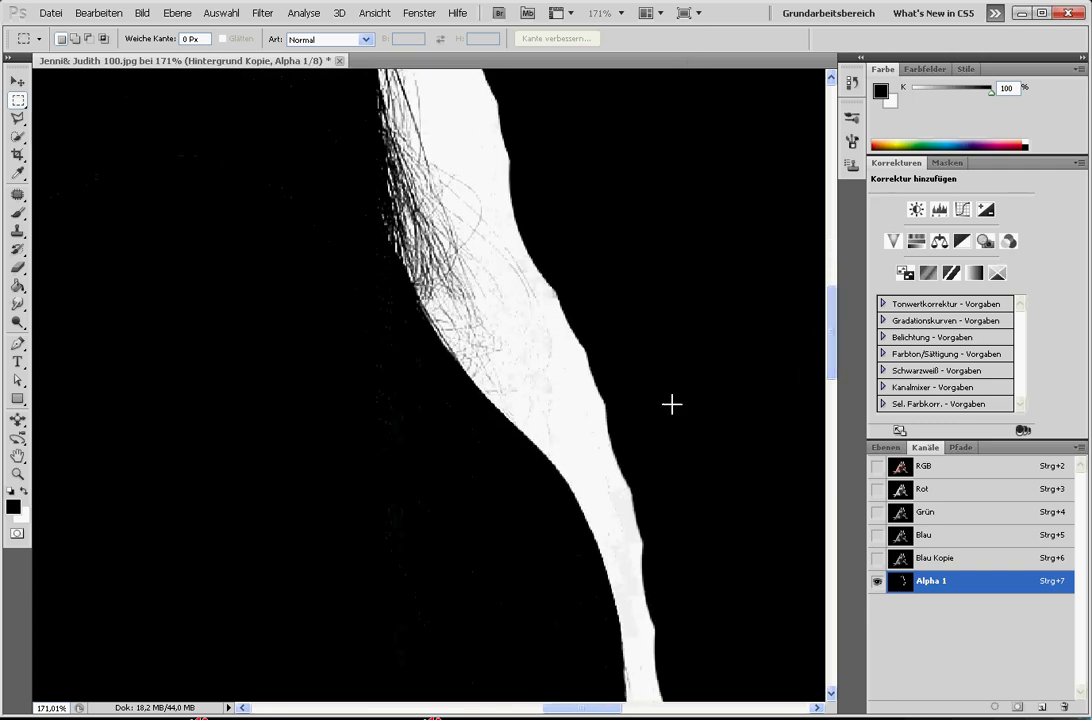
pyautogui.scroll(-2, 556, 395)
pyautogui.scroll(-1, 556, 395)
pyautogui.scroll(-1, 419, 371)
pyautogui.scroll(-1, 230, 372)
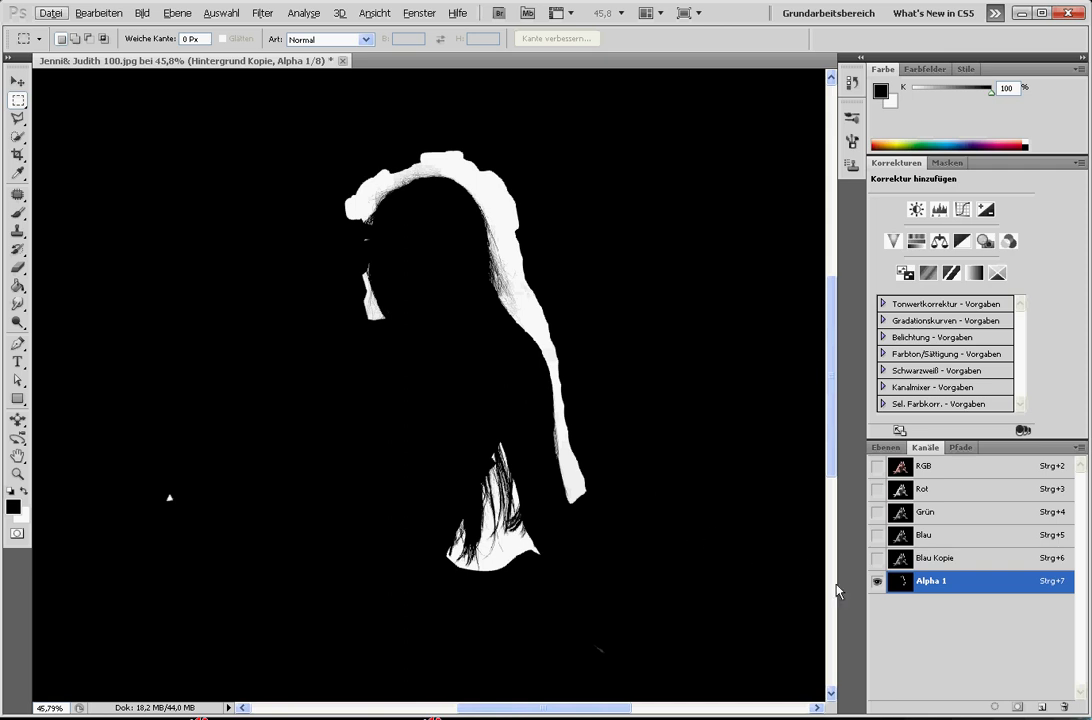
# Load Alpha 1 as a selection over the RGB composite and return to the Layers panel
pyautogui.keyDown('ctrl'); pyautogui.click(904, 585); pyautogui.keyUp('ctrl')
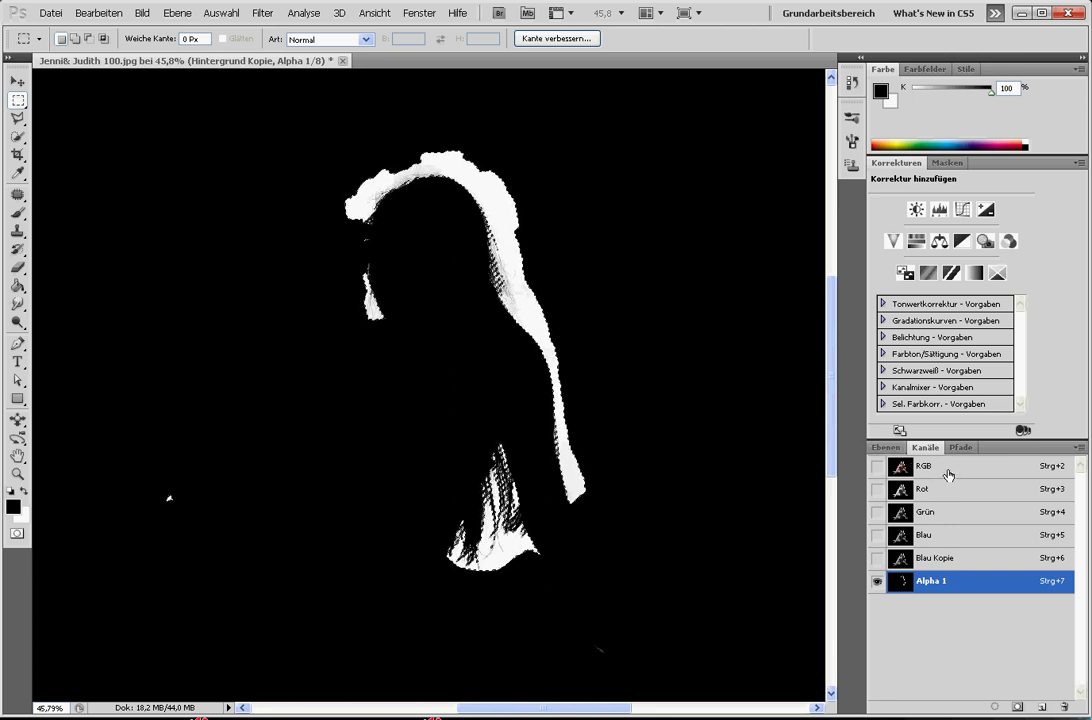
pyautogui.click(948, 470)
pyautogui.click(885, 447)
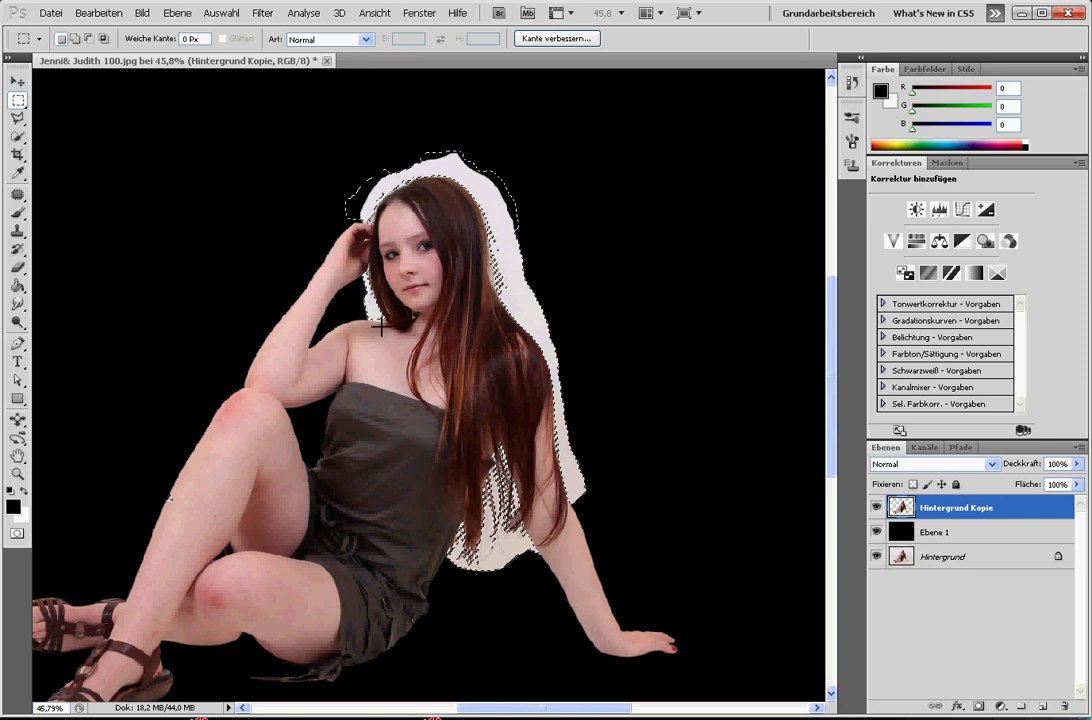
pyautogui.scroll(1, 390, 290)
pyautogui.scroll(1, 395, 275)
pyautogui.scroll(1, 398, 330)
pyautogui.scroll(1, 350, 440)
pyautogui.scroll(1, 330, 450)
pyautogui.scroll(1, 345, 440)
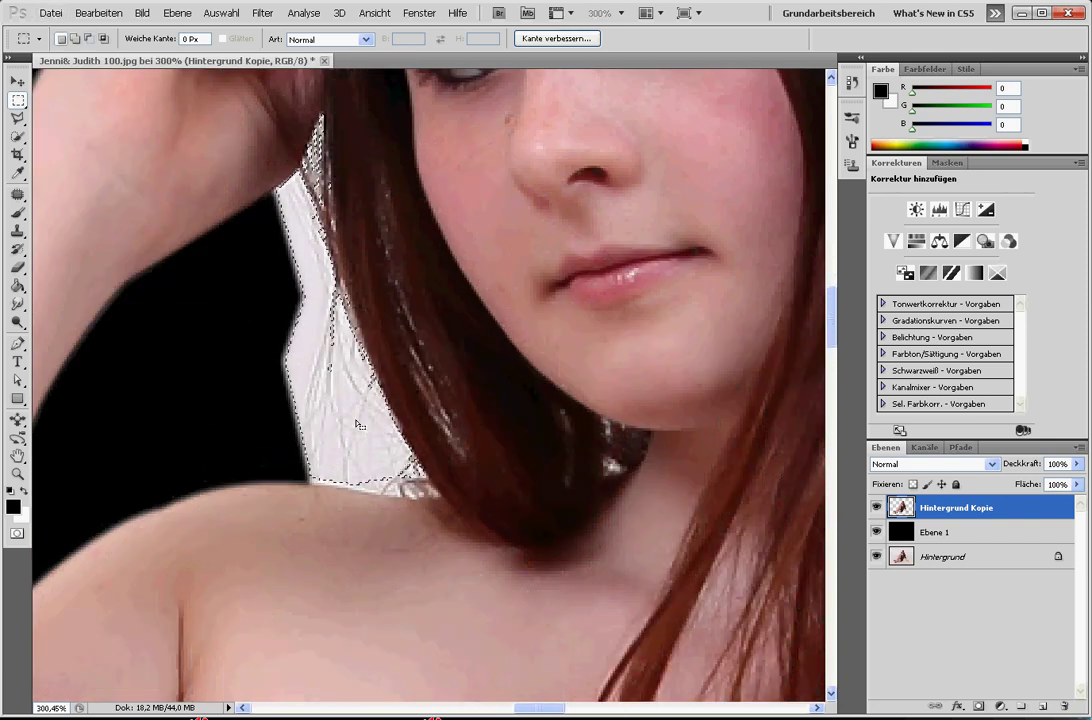
pyautogui.scroll(-2, 358, 425)
pyautogui.scroll(1, 370, 429)
pyautogui.scroll(2, 375, 410)
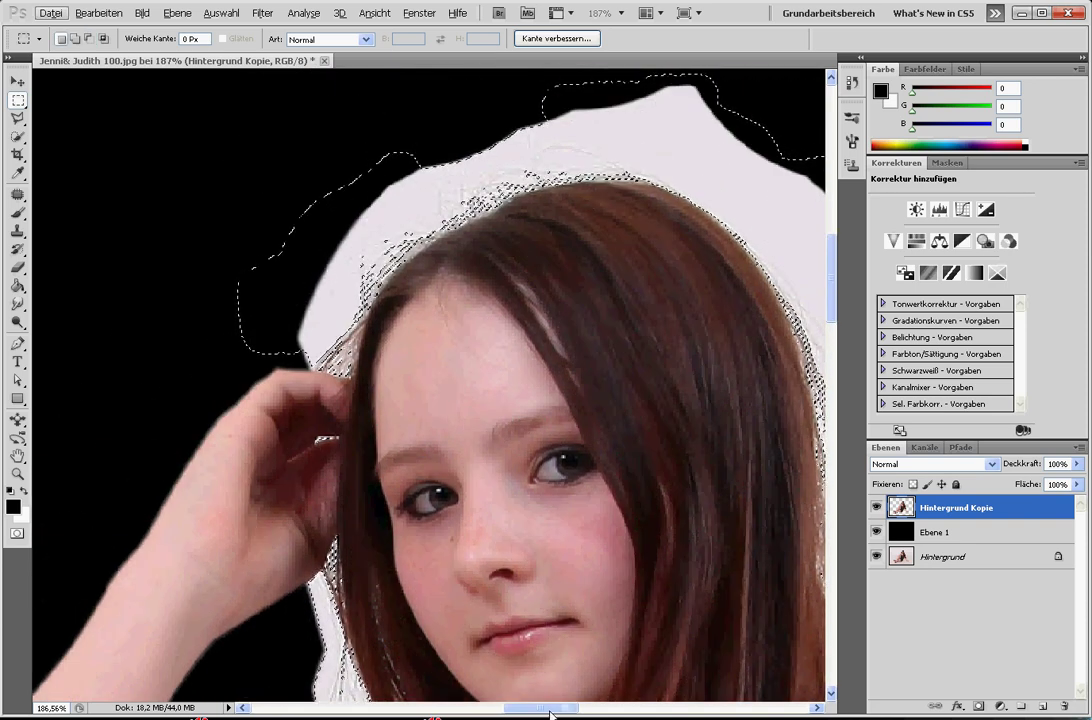
pyautogui.moveTo(543, 712)
pyautogui.mouseDown()
pyautogui.moveTo(572, 712)
pyautogui.moveTo(560, 712)
pyautogui.mouseUp()
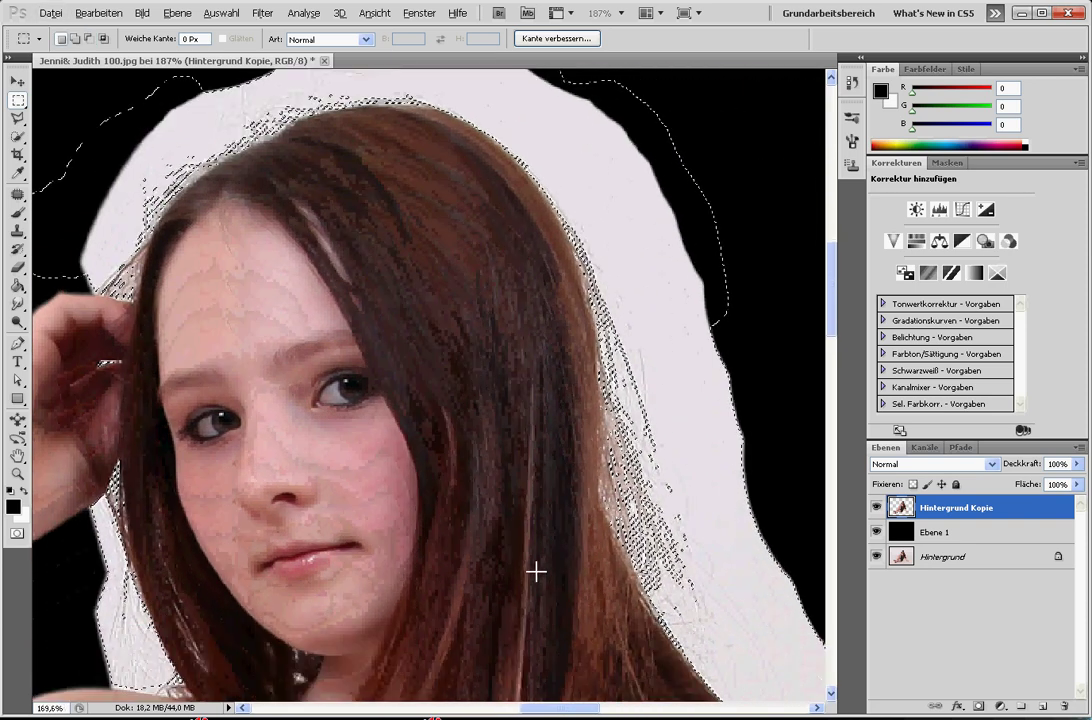
pyautogui.scroll(-2, 536, 573)
pyautogui.scroll(-2, 597, 627)
pyautogui.scroll(-2, 597, 627)
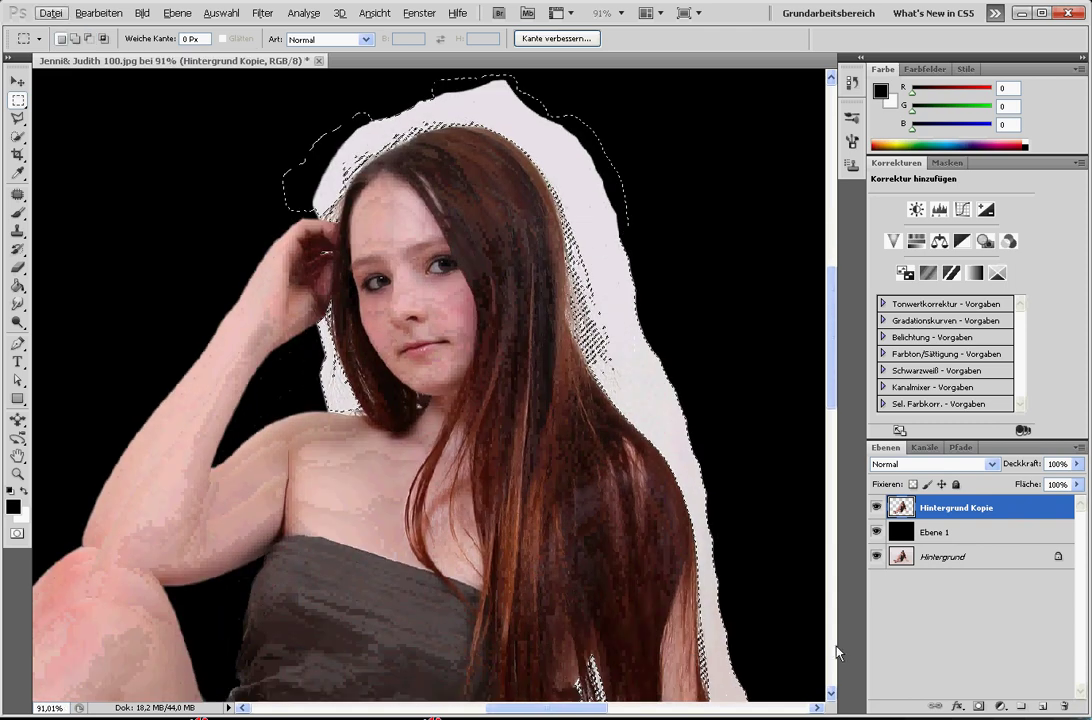
pyautogui.click(978, 707)
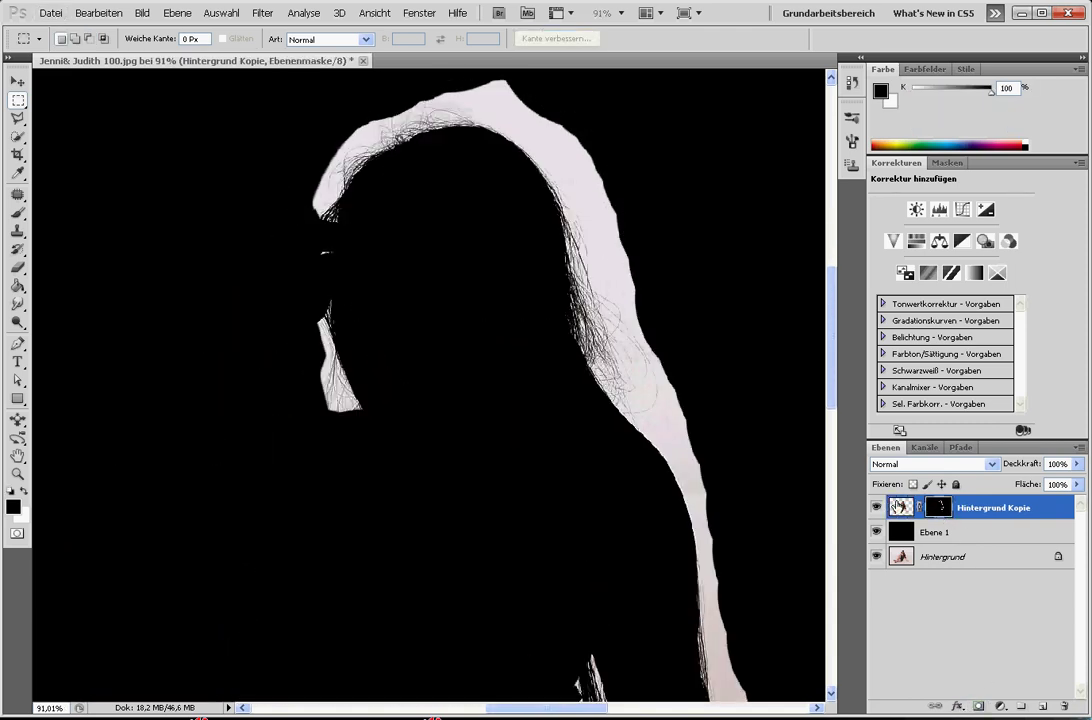
pyautogui.hotkey('ctrl', 'z')
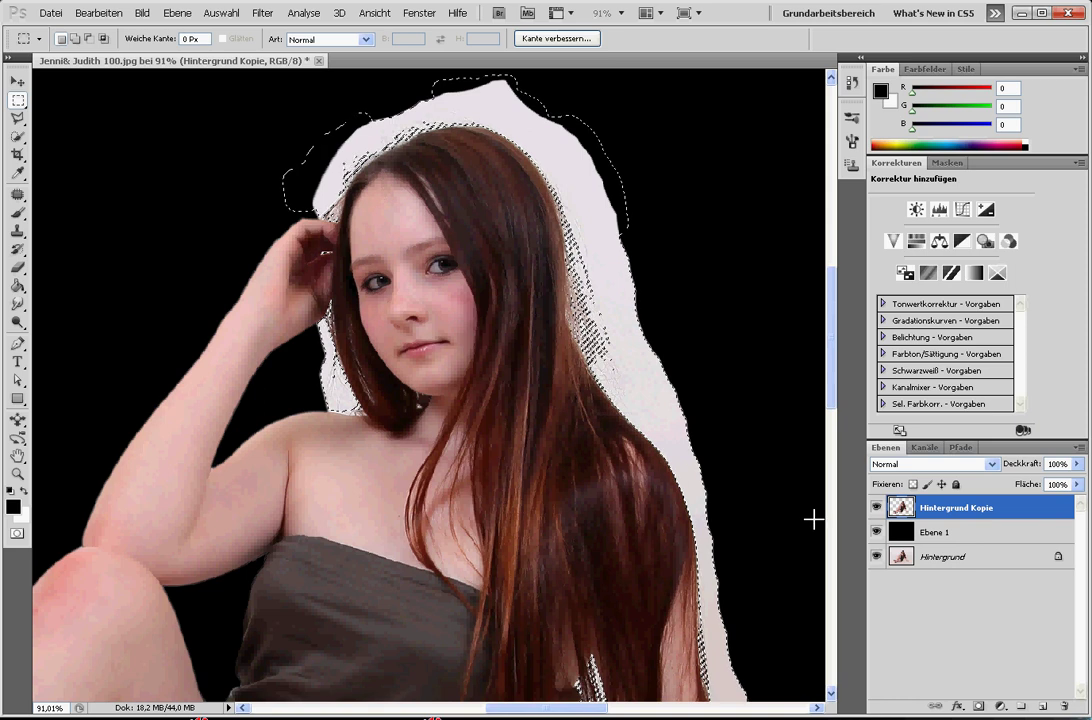
pyautogui.click(103, 16)
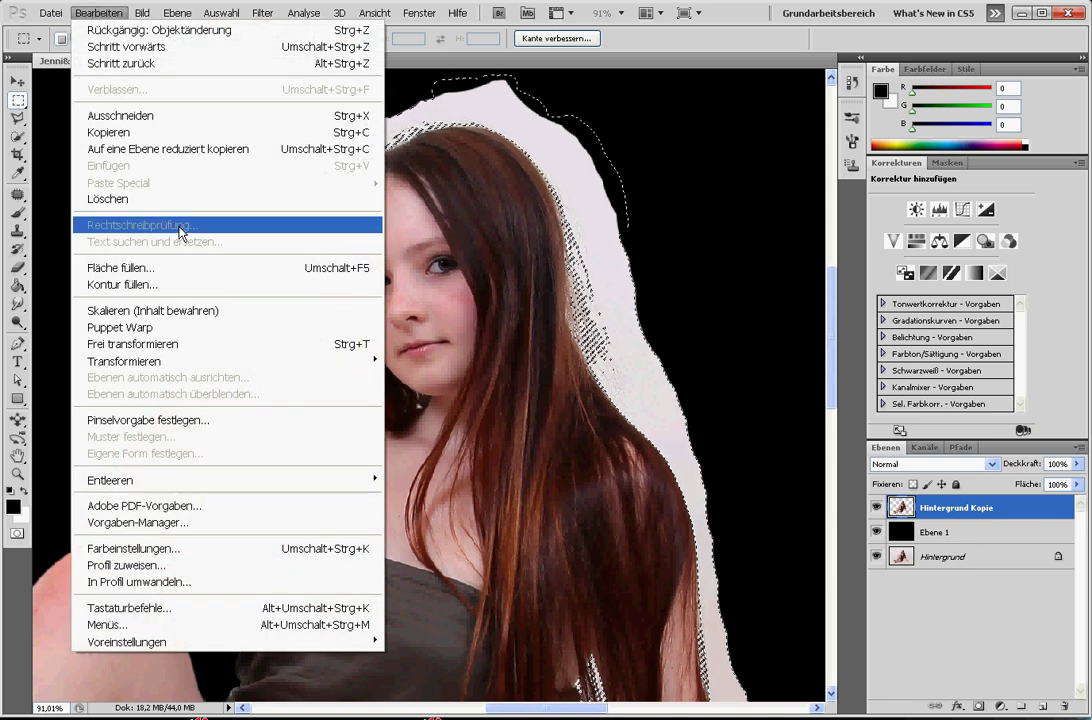
pyautogui.click(185, 200)
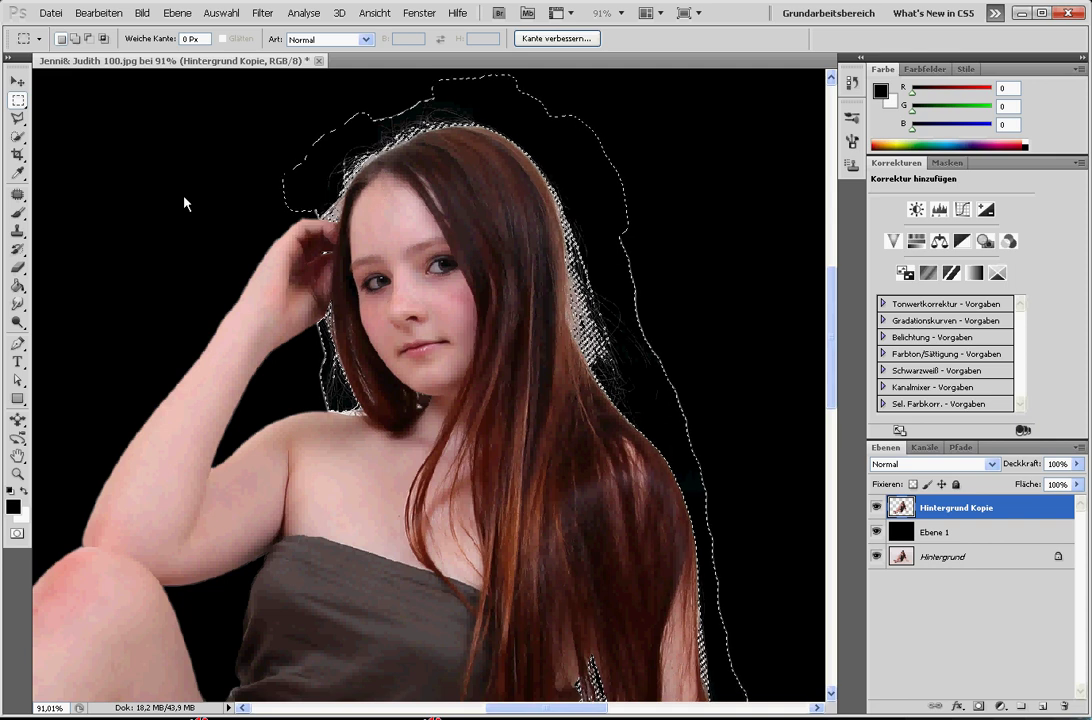
pyautogui.hotkey('ctrl', 'd')
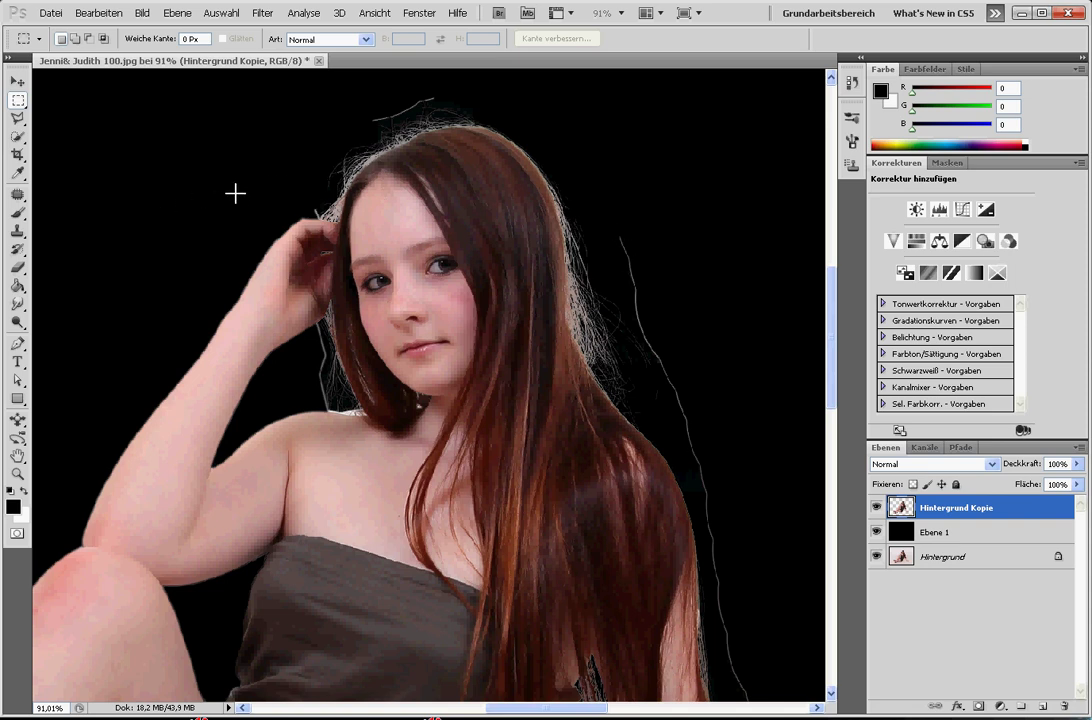
pyautogui.hotkey('ctrl', 'Return')
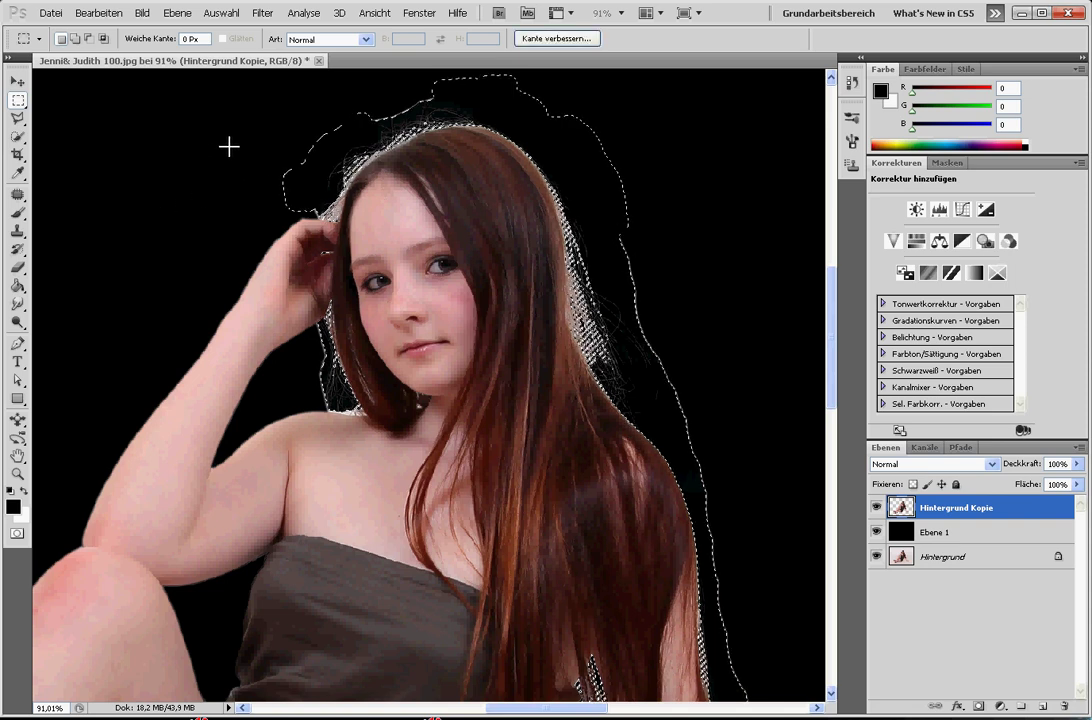
pyautogui.hotkey('ctrl', 'BackSpace')
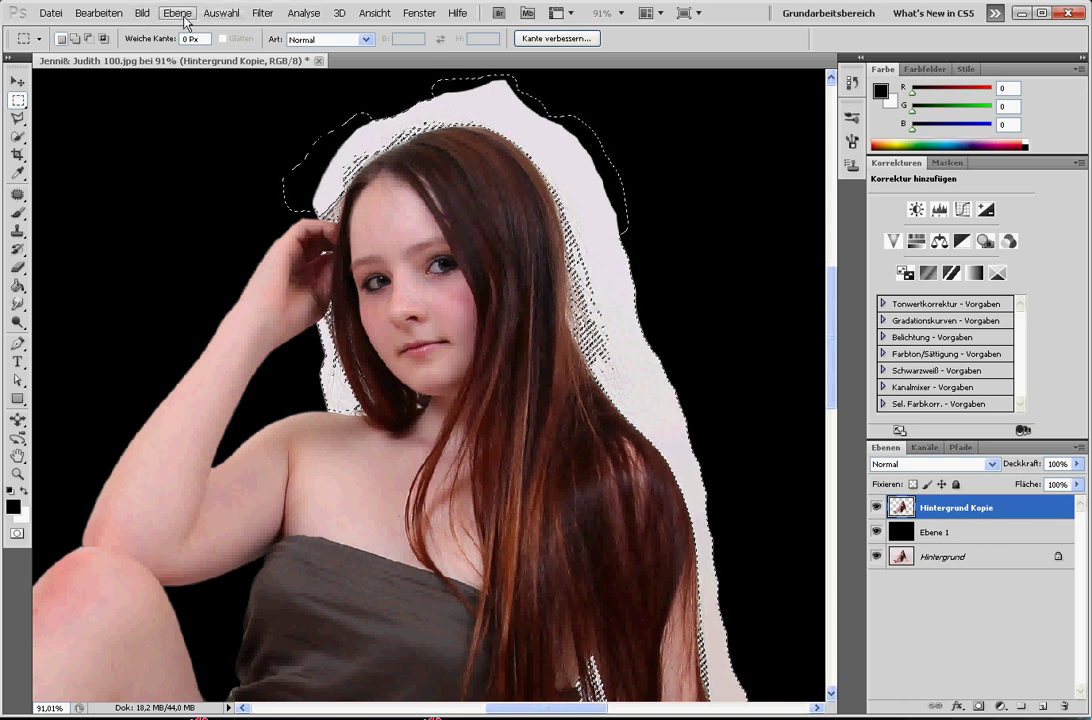
# Refine the fringe selection with Kante verbessern: Weiche Kante 0,5 px and Kontrast 6%
pyautogui.click(221, 12)
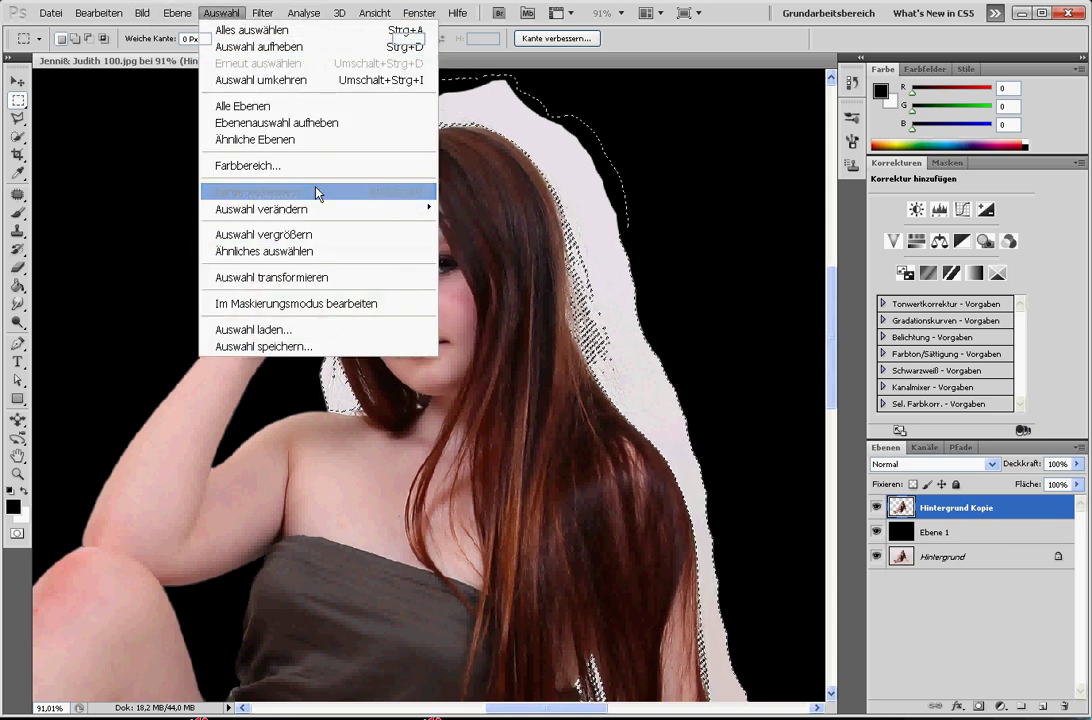
pyautogui.click(262, 191)
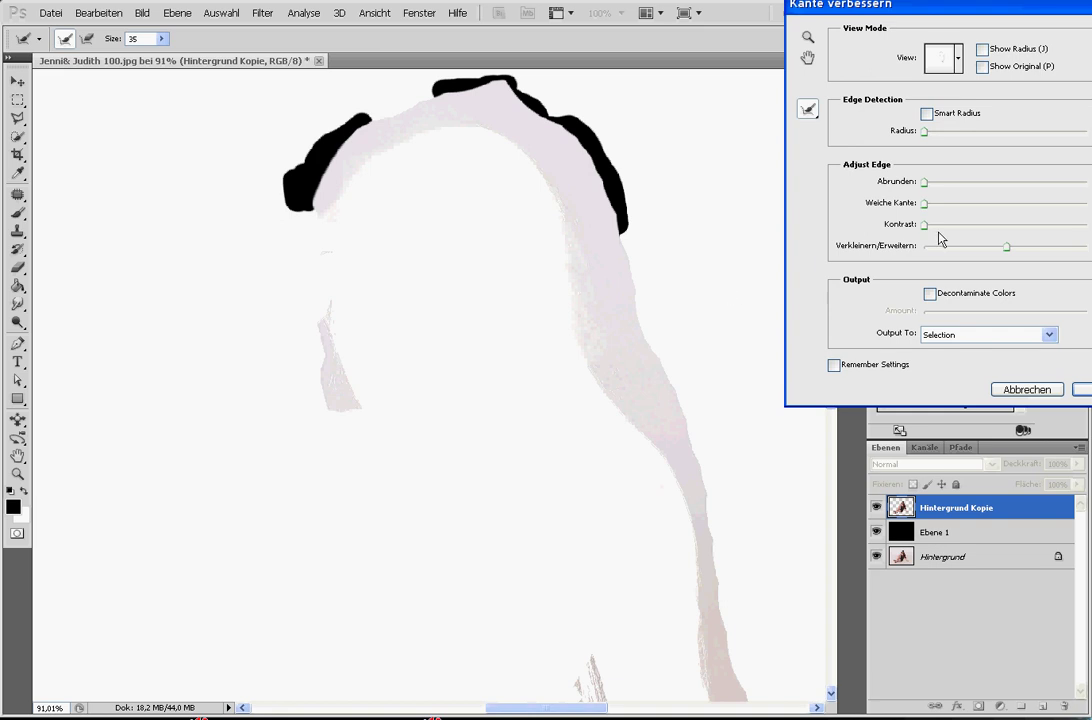
pyautogui.moveTo(967, 28)
pyautogui.mouseDown()
pyautogui.moveTo(925, 175)
pyautogui.moveTo(931, 122)
pyautogui.moveTo(887, 91)
pyautogui.mouseUp()
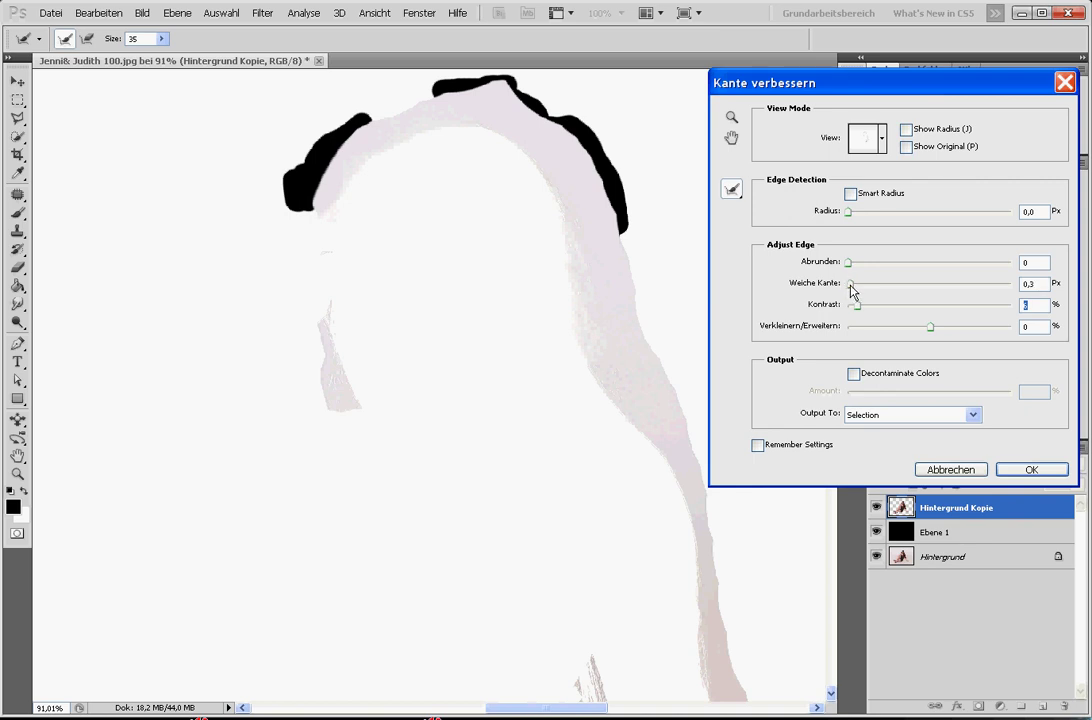
pyautogui.write('6')
pyautogui.click(853, 286)
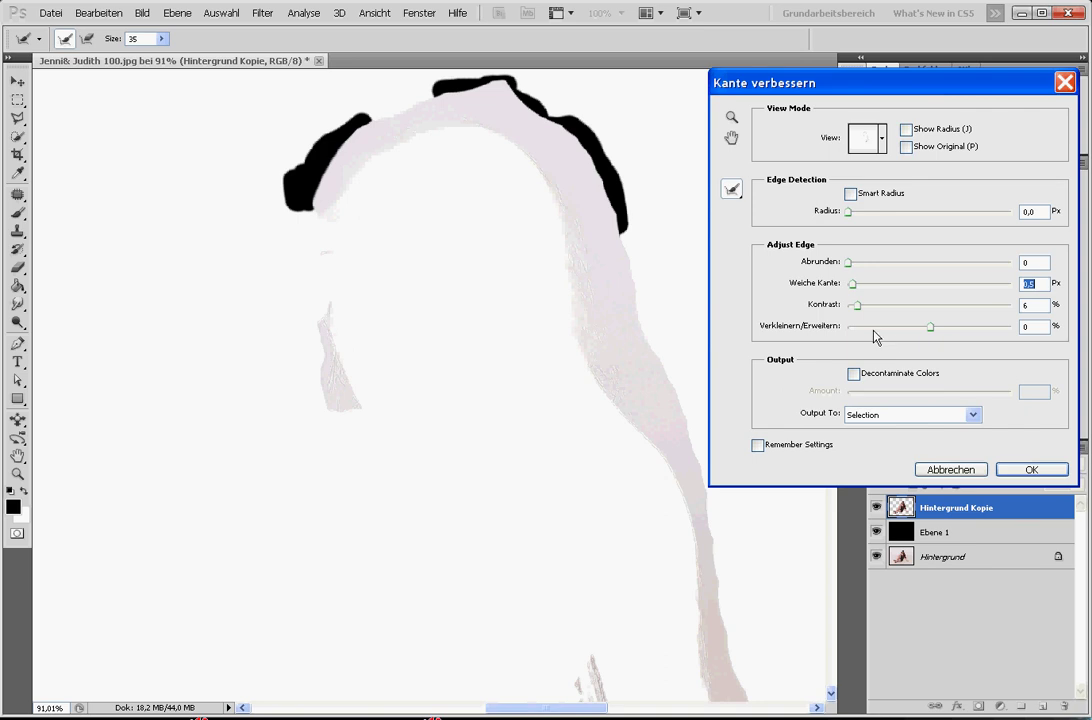
pyautogui.click(1025, 469)
pyautogui.click(98, 13)
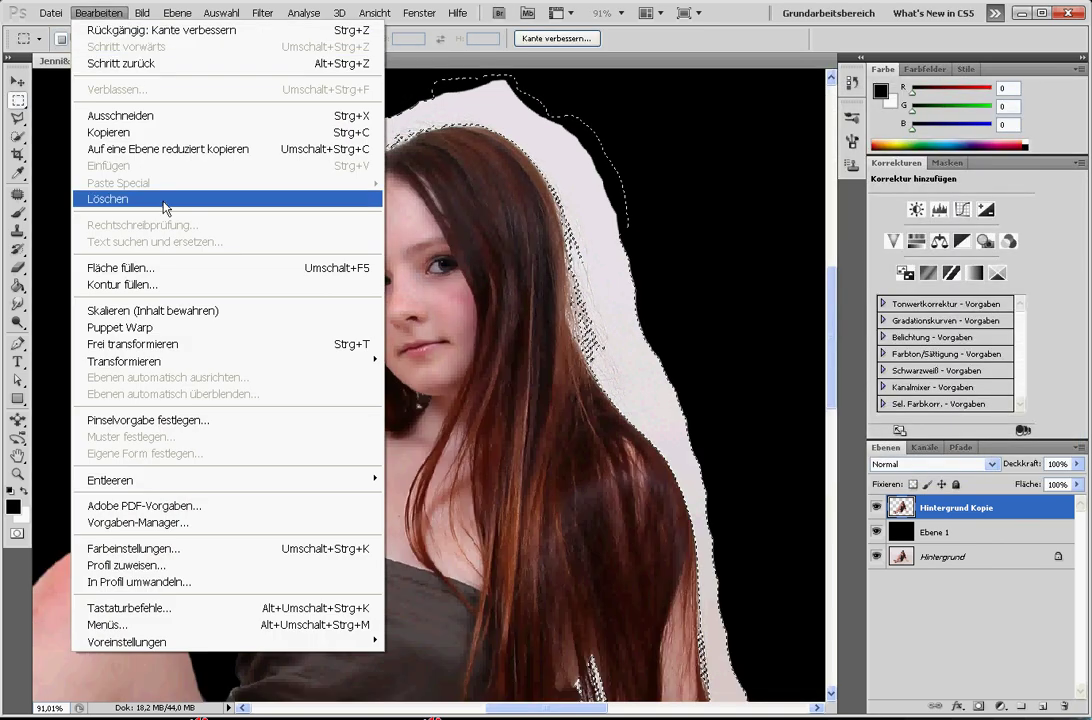
# Delete the pale hair fringe from Hintergrund Kopie and clear the selection
pyautogui.click(110, 197)
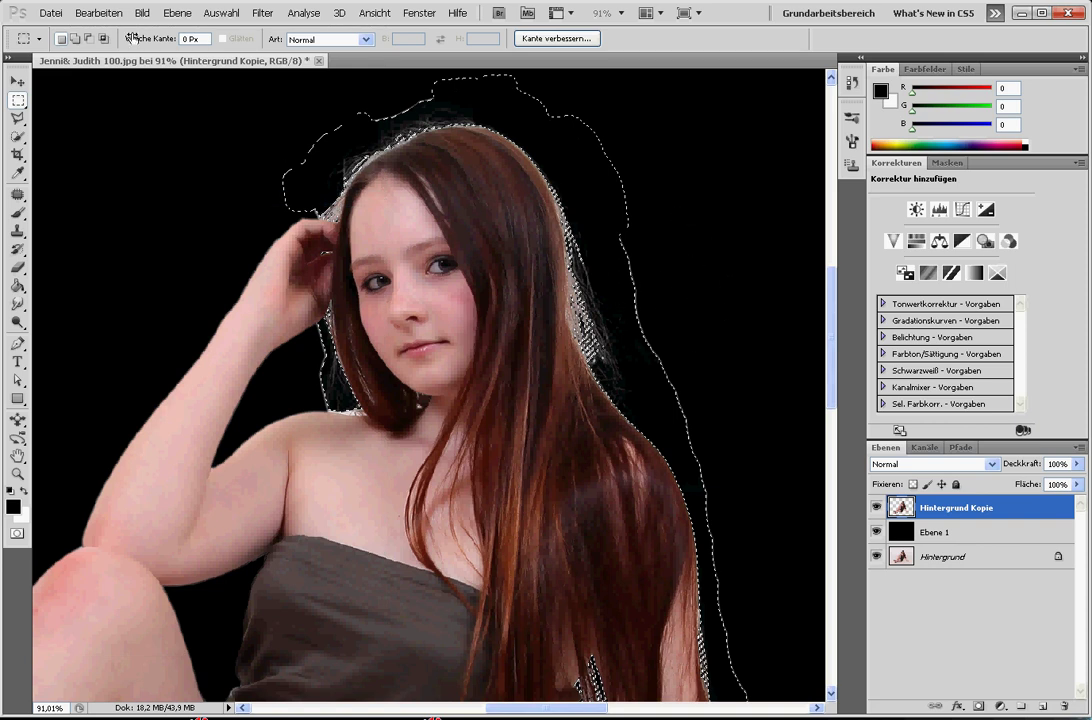
pyautogui.click(222, 13)
pyautogui.click(225, 41)
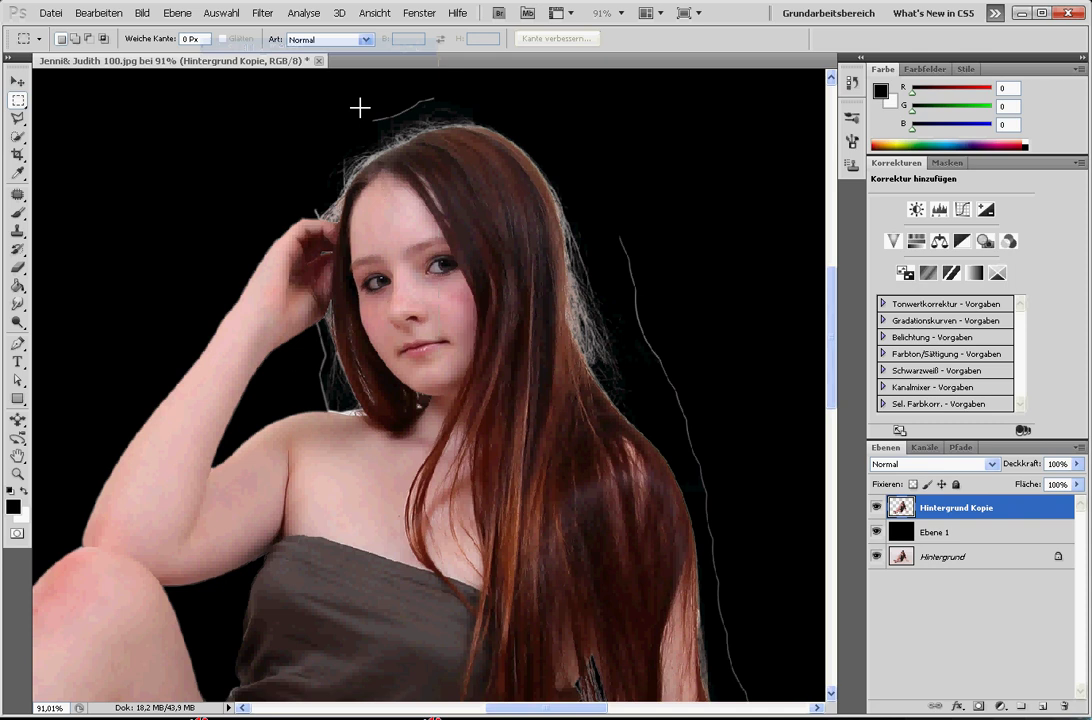
# Zoom in on the head and add a white layer mask to Hintergrund Kopie
pyautogui.scroll(5, 323, 166)
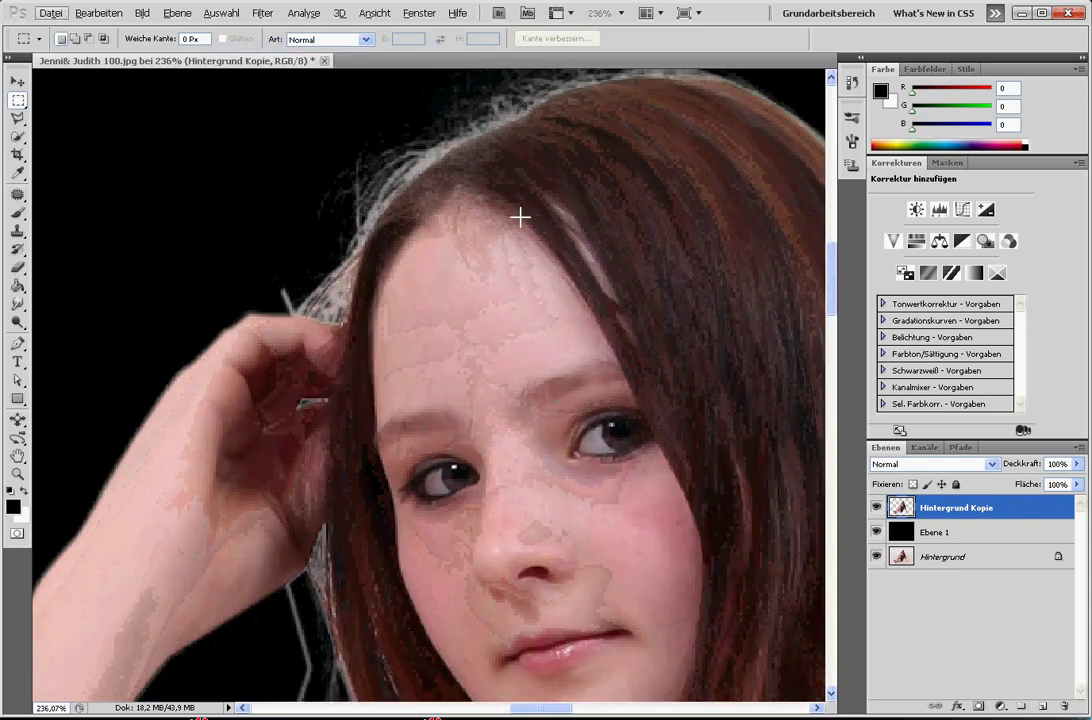
pyautogui.scroll(-1, 743, 288)
pyautogui.scroll(-1, 770, 285)
pyautogui.scroll(-1, 770, 285)
pyautogui.scroll(-1, 770, 285)
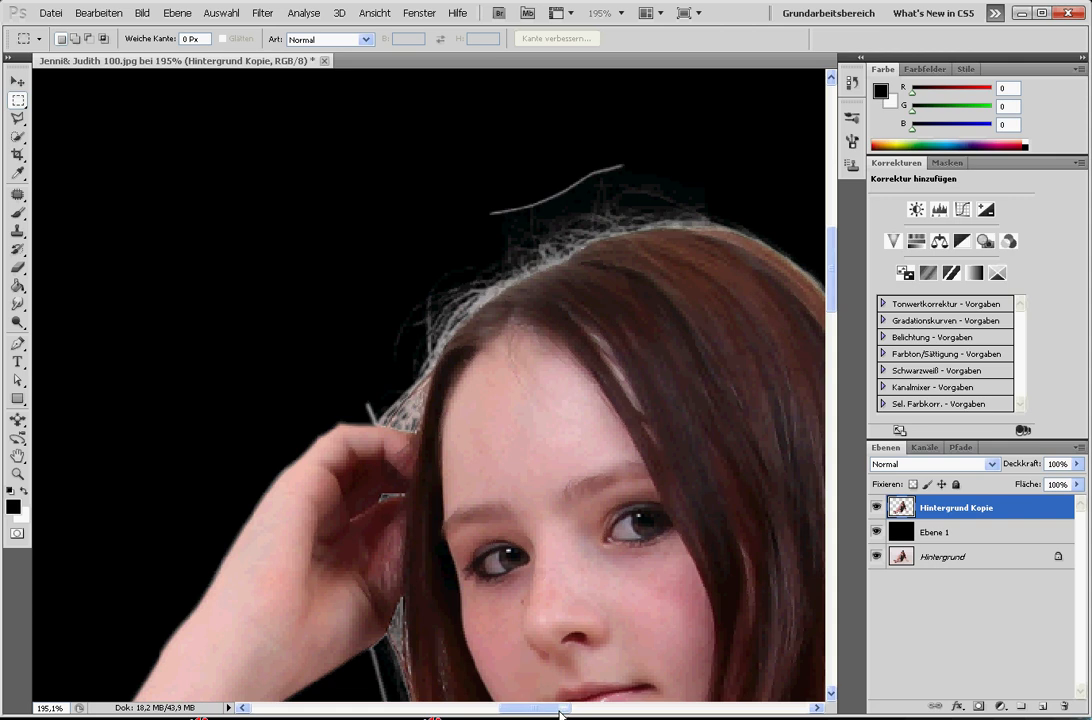
pyautogui.moveTo(603, 428); pyautogui.dragTo(488, 456)
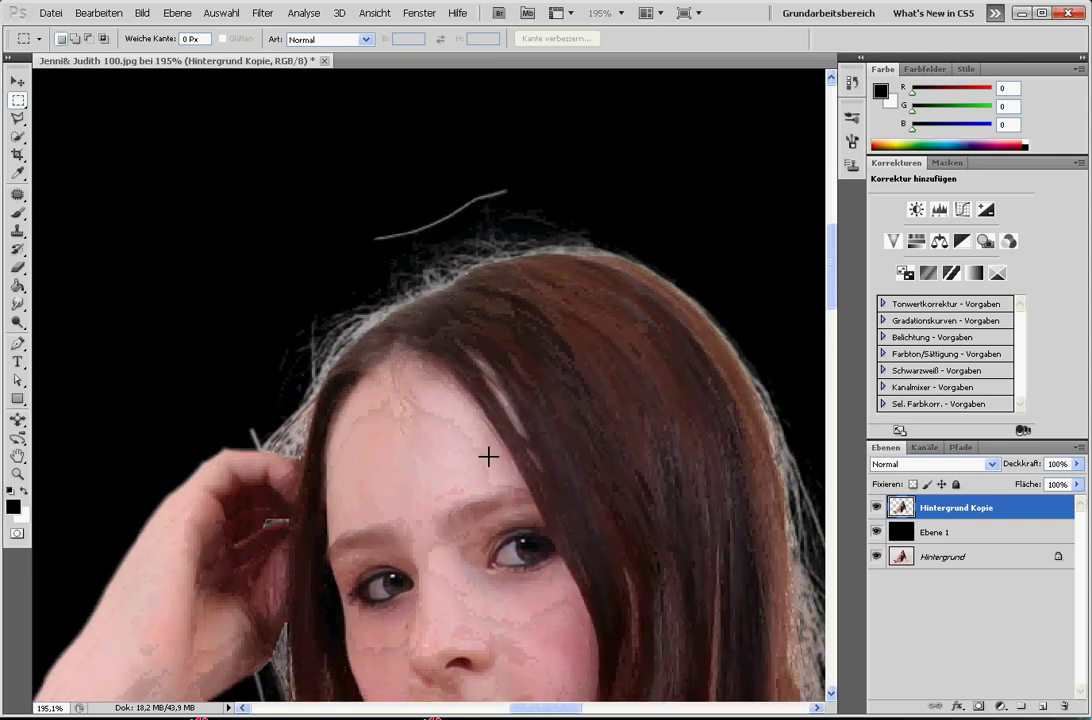
pyautogui.click(978, 706)
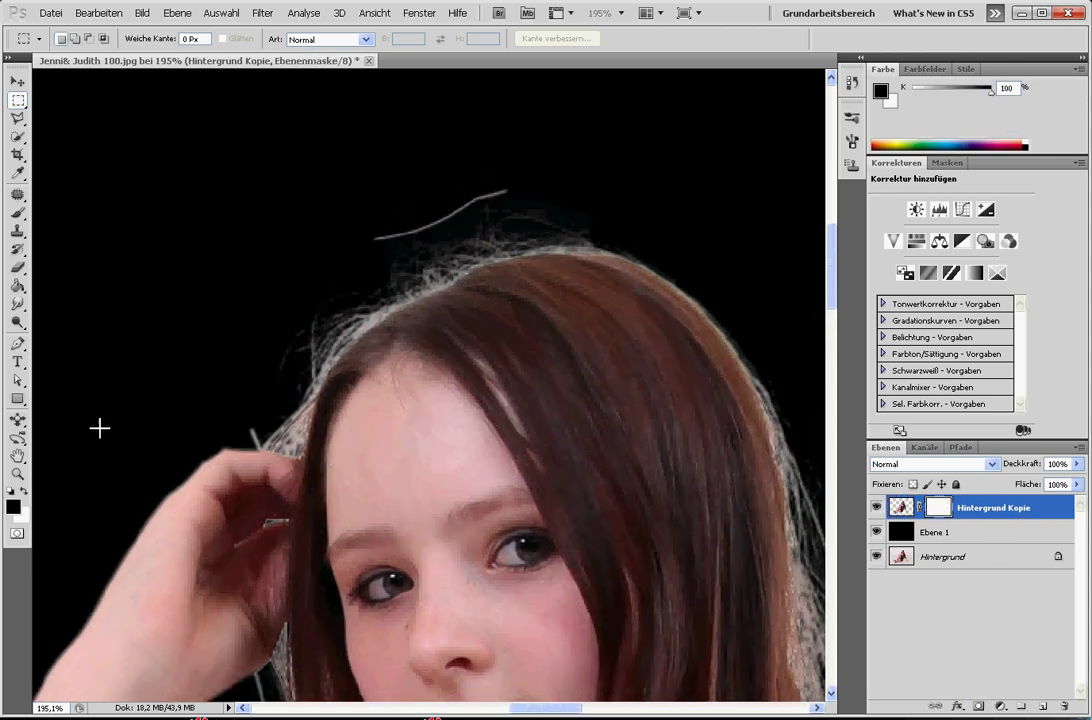
# With a size 9 brush painting black on the mask, hide the stray line above the hair
pyautogui.click(17, 267)
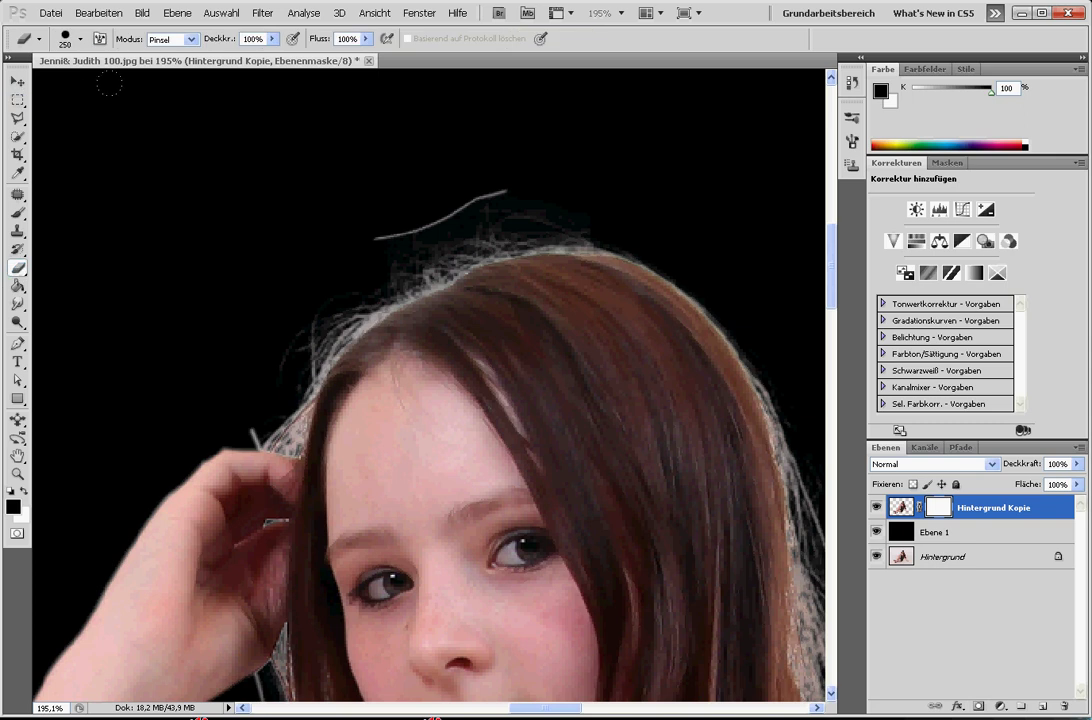
pyautogui.press('[')
pyautogui.press('[')
pyautogui.press('[')
pyautogui.moveTo(368, 244); pyautogui.dragTo(400, 232)
pyautogui.press('x')
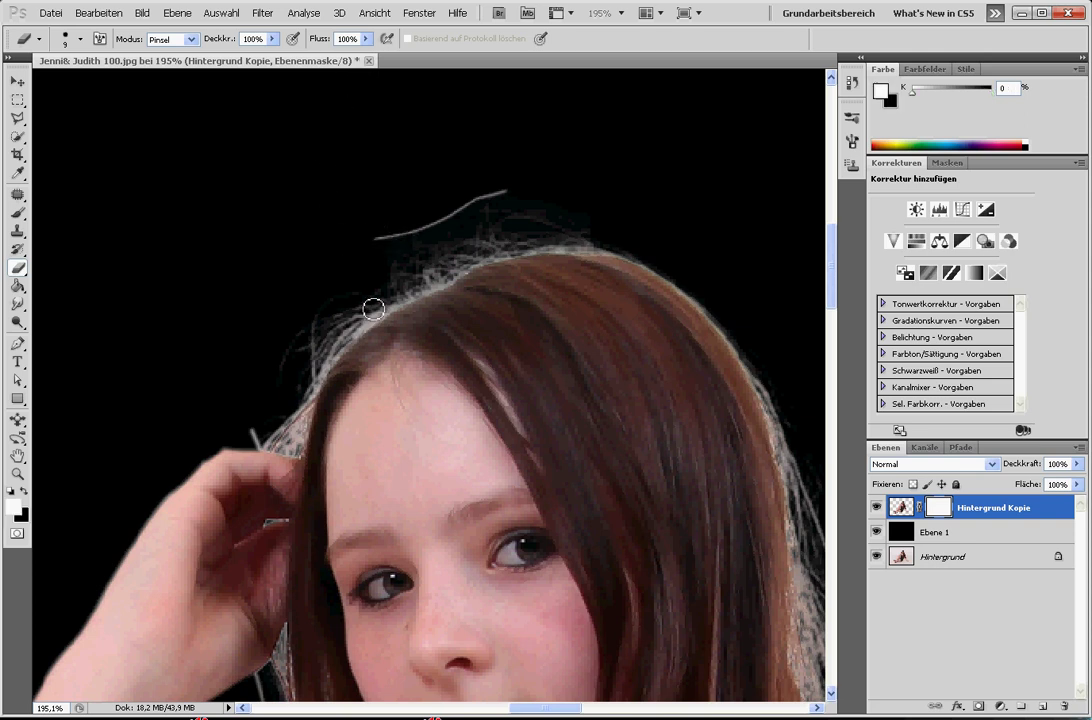
pyautogui.moveTo(388, 243); pyautogui.dragTo(514, 196)
# Mask out the stray grey lines along both sides of the hair
pyautogui.scroll(-2, 227, 439)
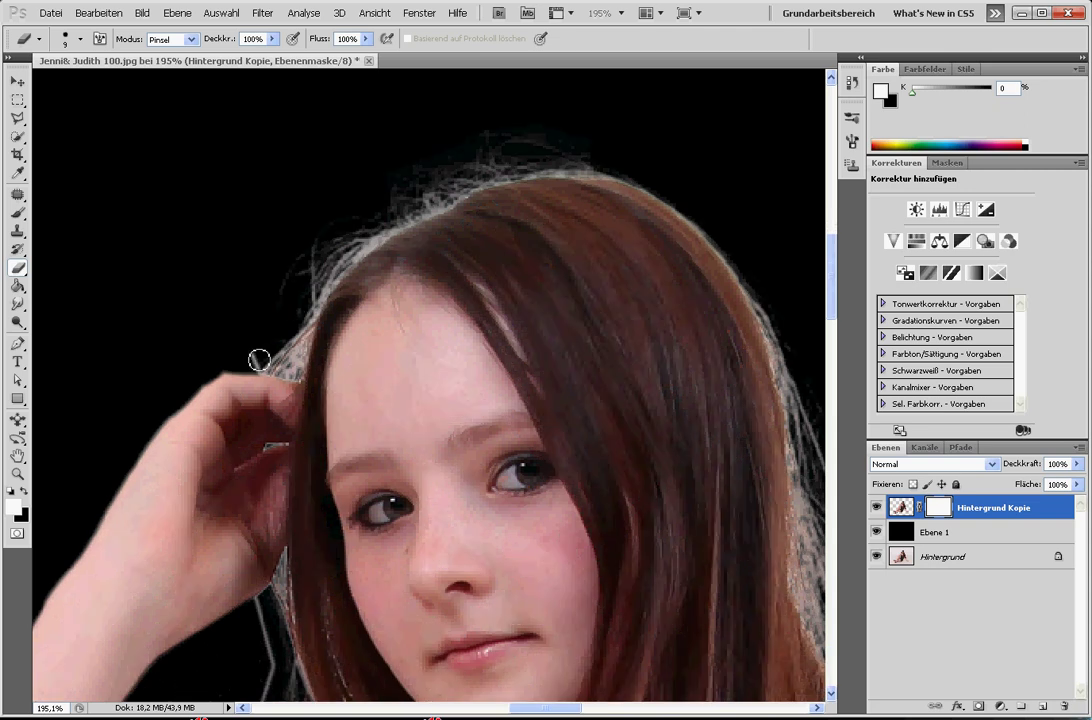
pyautogui.scroll(-5, 145, 370)
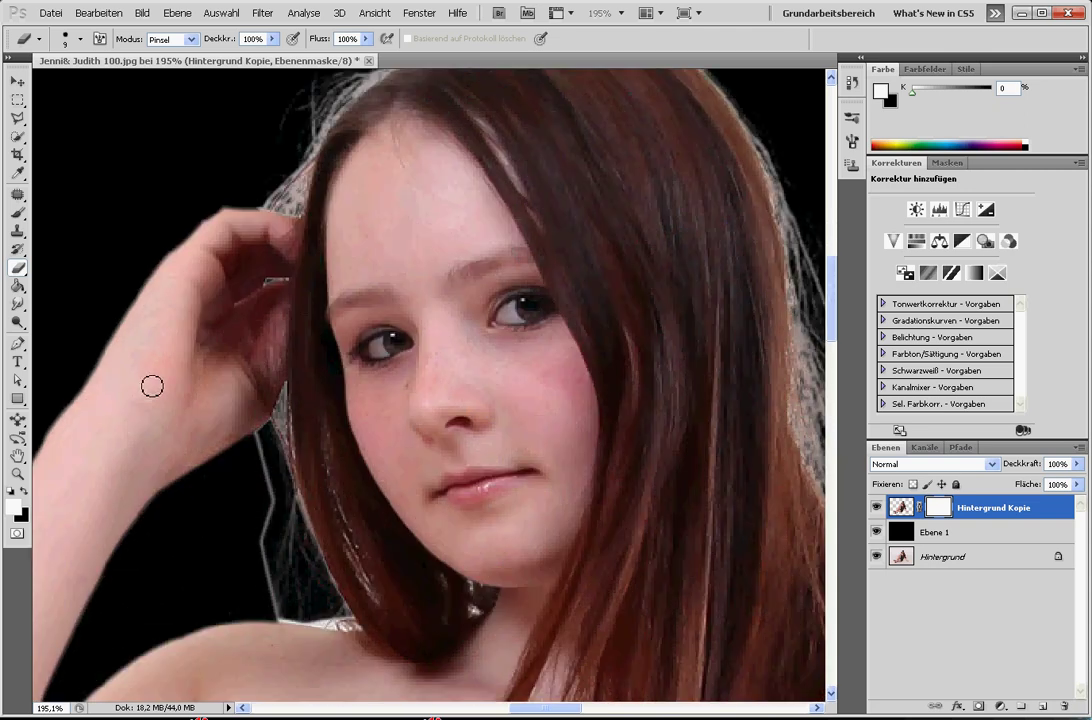
pyautogui.scroll(-1, 151, 385)
pyautogui.moveTo(262, 368); pyautogui.dragTo(279, 542)
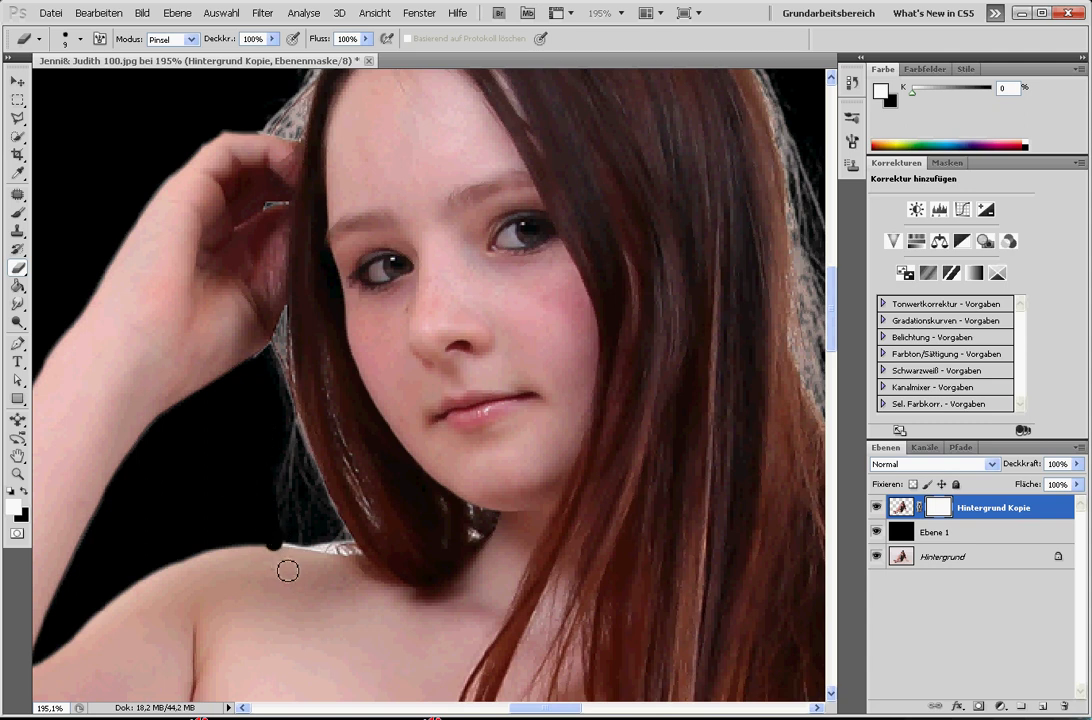
pyautogui.press('x')
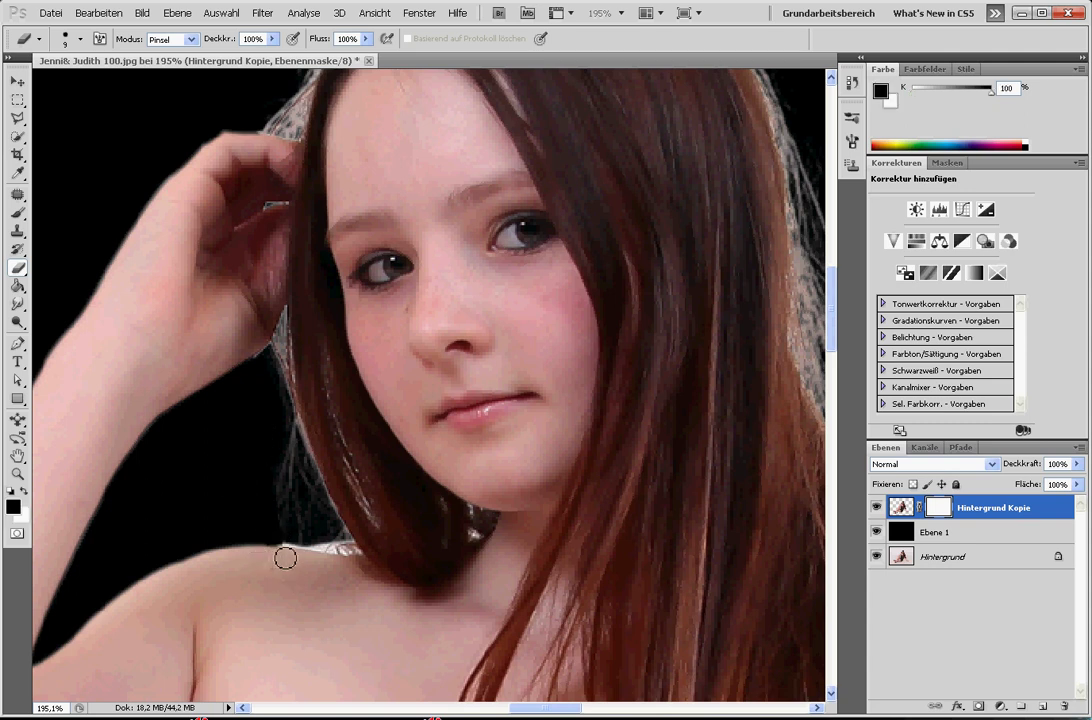
pyautogui.moveTo(531, 708); pyautogui.dragTo(571, 707)
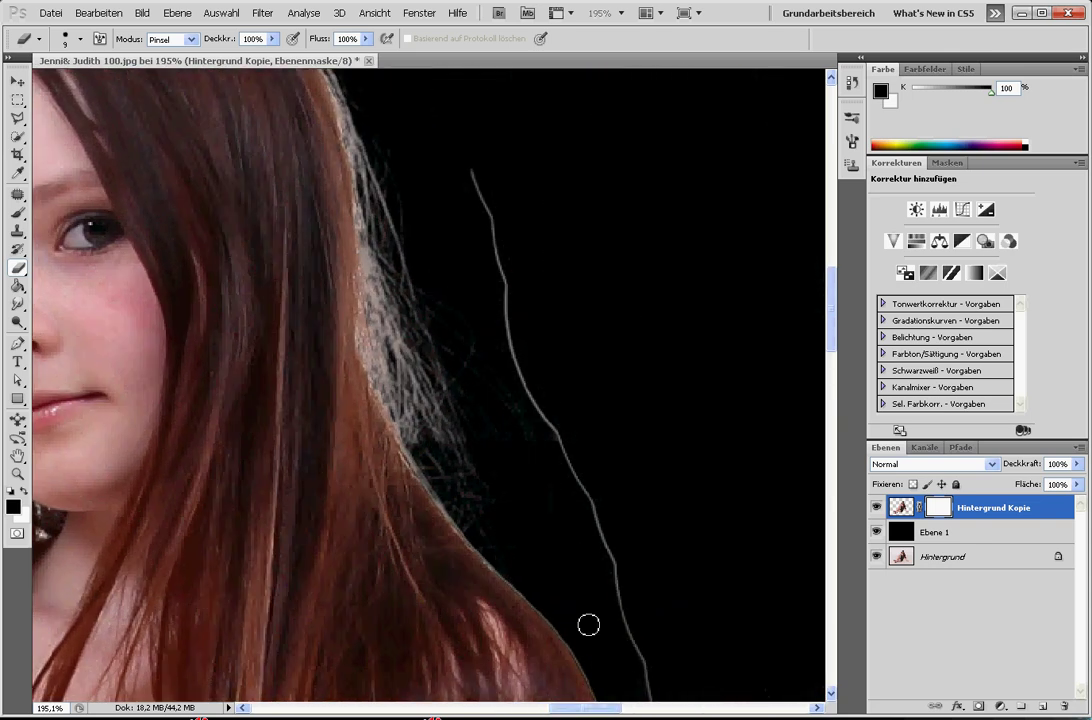
pyautogui.press('x')
pyautogui.moveTo(477, 180)
pyautogui.mouseDown()
pyautogui.moveTo(512, 278)
pyautogui.moveTo(524, 377)
pyautogui.moveTo(597, 507)
pyautogui.moveTo(641, 658)
pyautogui.mouseUp()
pyautogui.moveTo(829, 355); pyautogui.dragTo(830, 425)
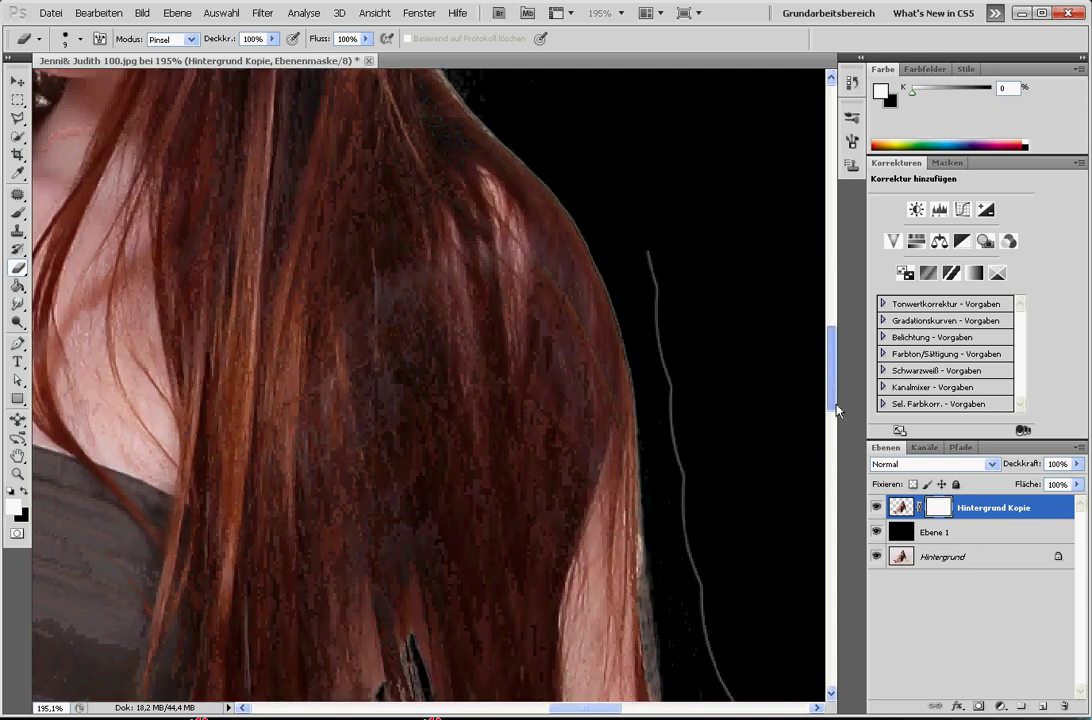
pyautogui.moveTo(668, 206)
pyautogui.mouseDown()
pyautogui.moveTo(661, 222)
pyautogui.moveTo(709, 541)
pyautogui.moveTo(768, 687)
pyautogui.mouseUp()
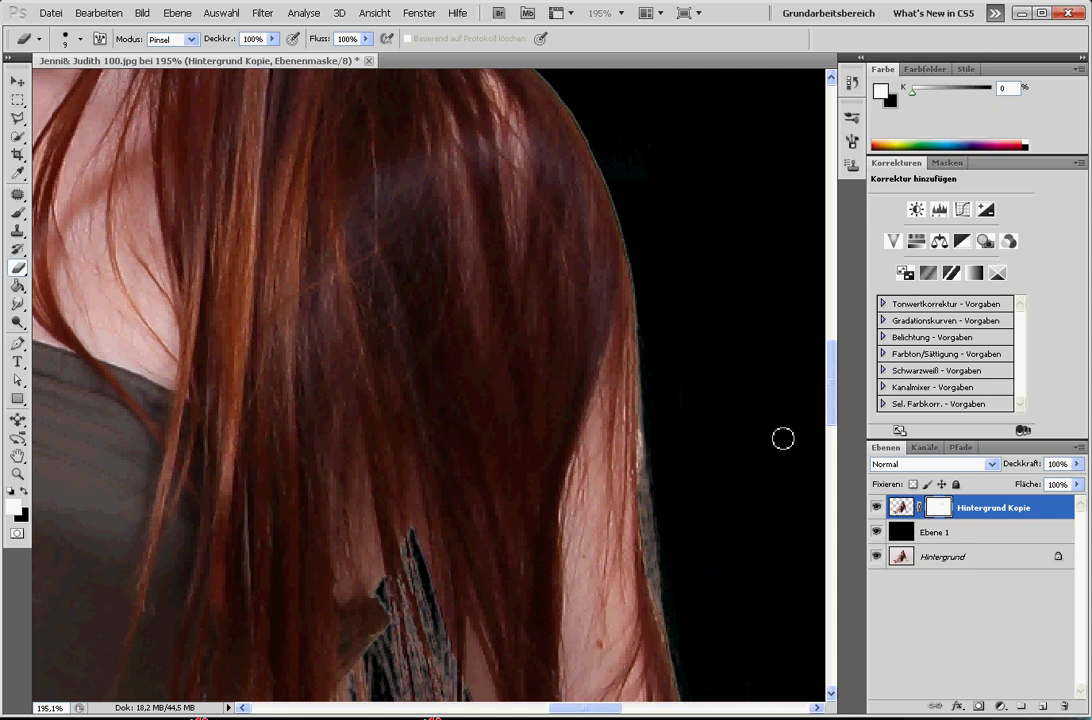
pyautogui.moveTo(830, 382); pyautogui.dragTo(830, 427)
pyautogui.moveTo(775, 386)
pyautogui.mouseDown()
pyautogui.moveTo(768, 429)
pyautogui.moveTo(727, 465)
pyautogui.mouseUp()
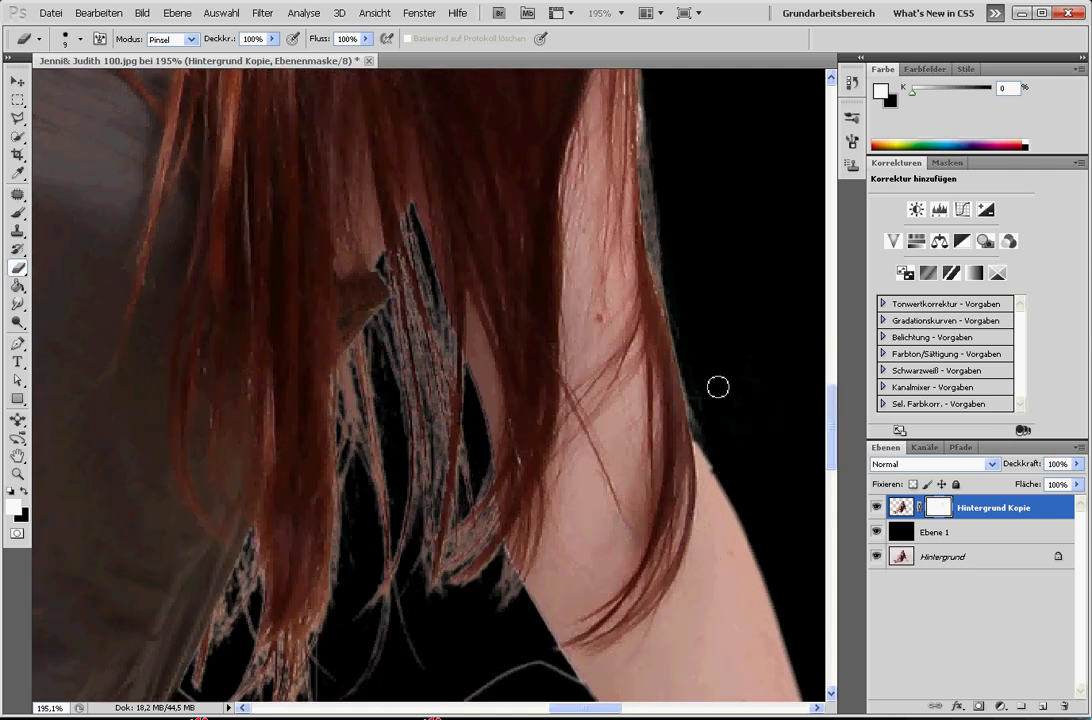
# Mask out the grey curve along the neckline and the fringe along the neck
pyautogui.scroll(-3, 414, 595)
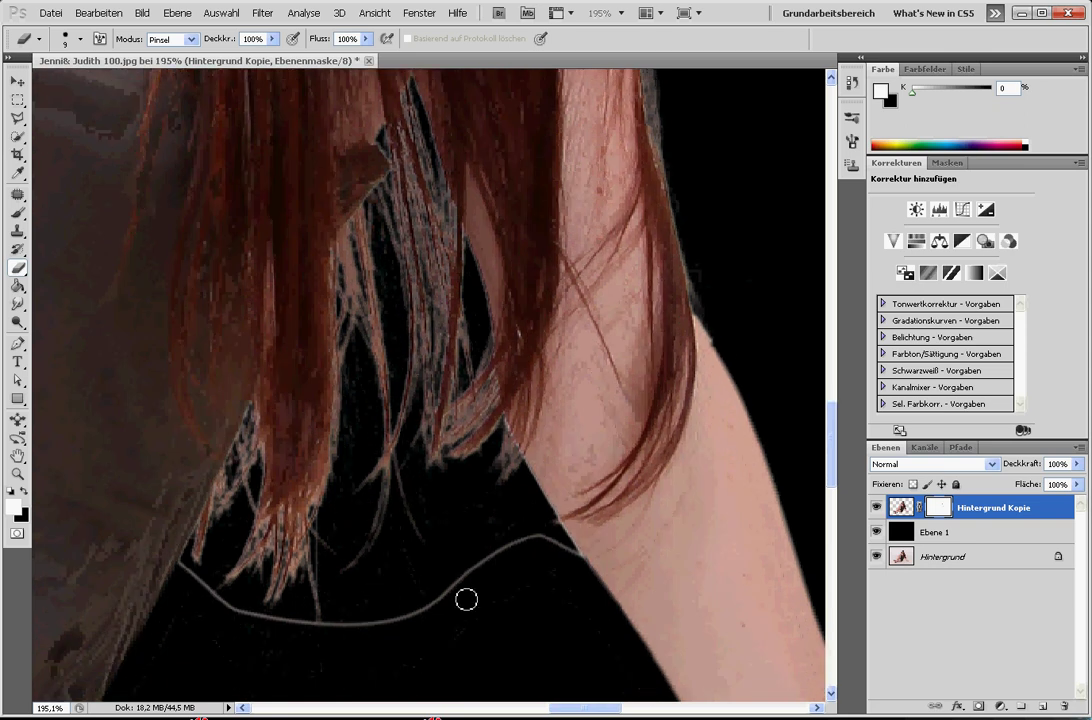
pyautogui.moveTo(578, 562)
pyautogui.mouseDown()
pyautogui.moveTo(471, 580)
pyautogui.moveTo(419, 621)
pyautogui.moveTo(334, 629)
pyautogui.moveTo(253, 619)
pyautogui.moveTo(326, 630)
pyautogui.moveTo(285, 626)
pyautogui.moveTo(188, 570)
pyautogui.moveTo(190, 594)
pyautogui.mouseUp()
pyautogui.scroll(2, 190, 594)
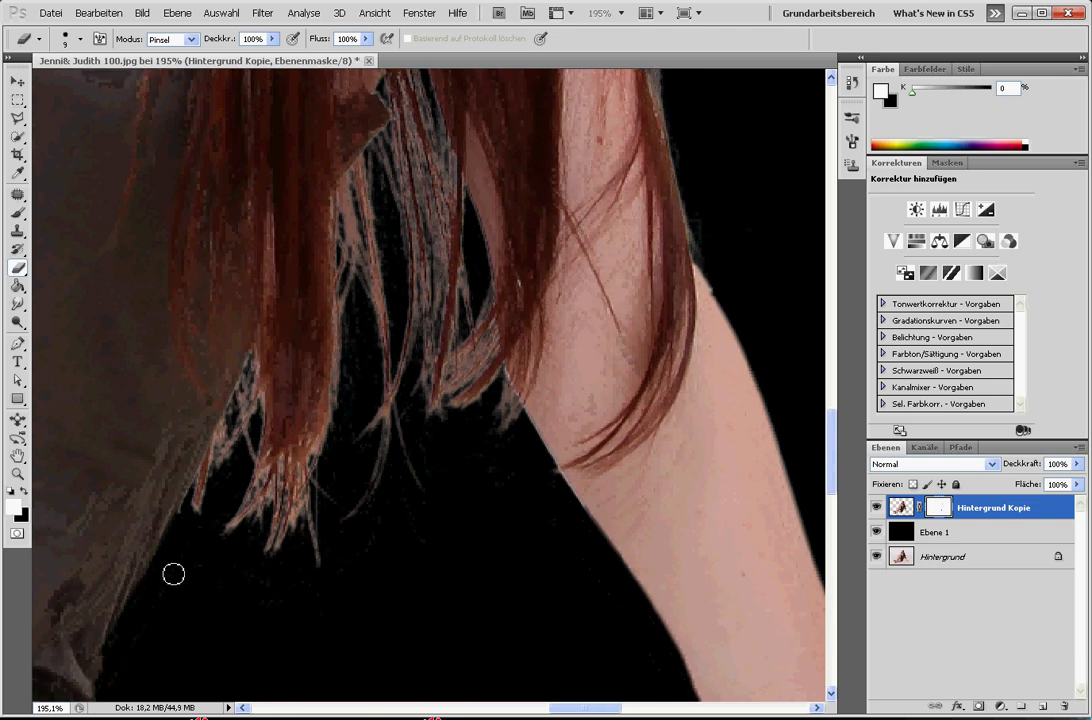
pyautogui.scroll(1, 565, 515)
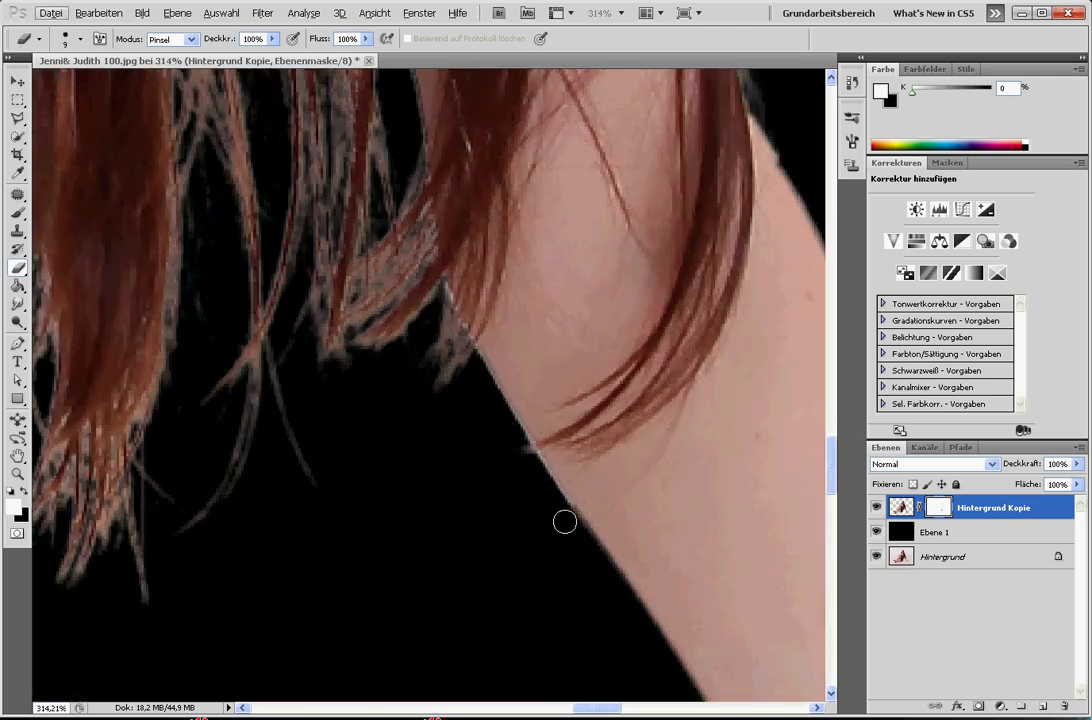
pyautogui.moveTo(505, 426); pyautogui.dragTo(483, 383)
pyautogui.moveTo(590, 708); pyautogui.dragTo(575, 708)
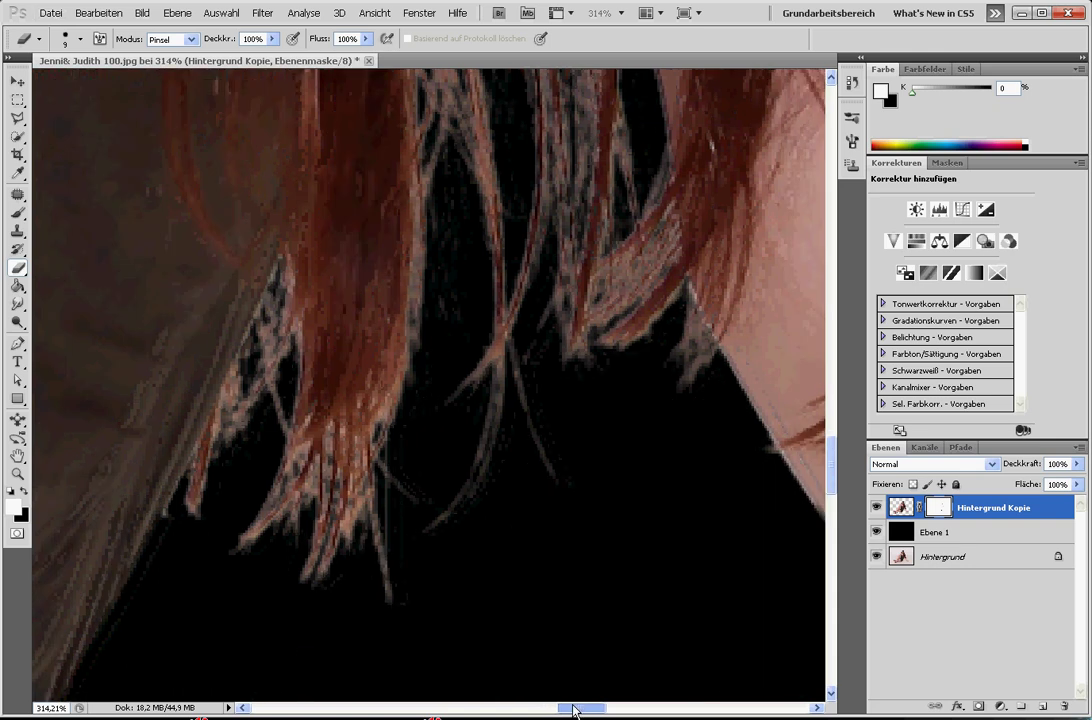
pyautogui.hotkey('ctrl', '0')
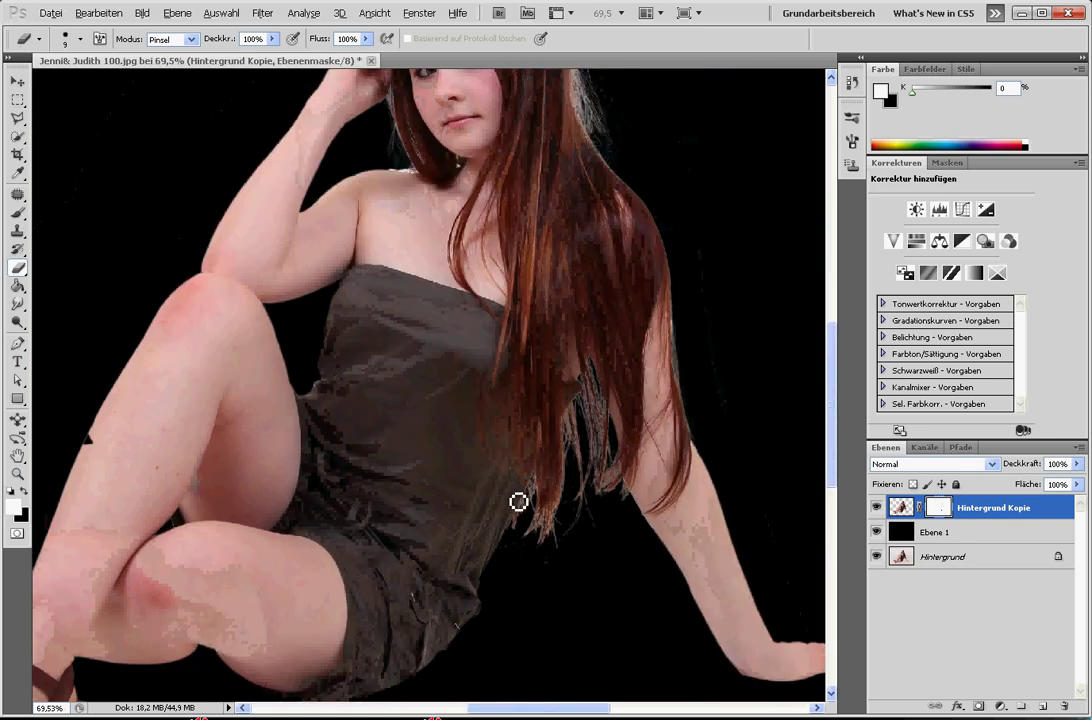
pyautogui.scroll(5, 434, 509)
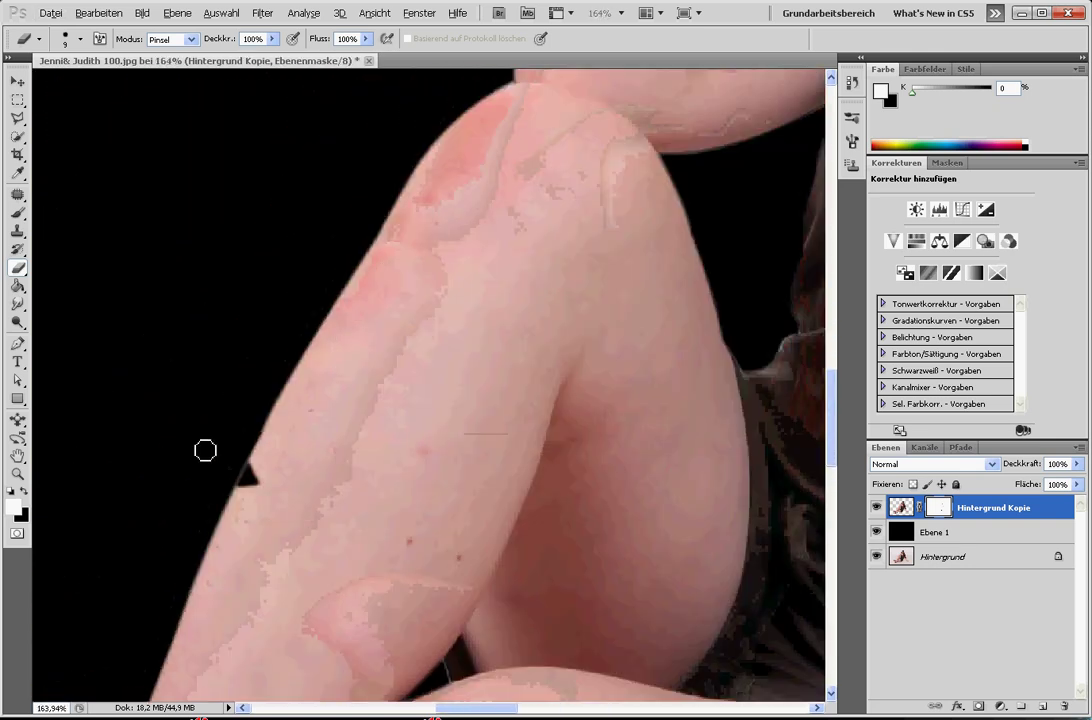
pyautogui.press('x')
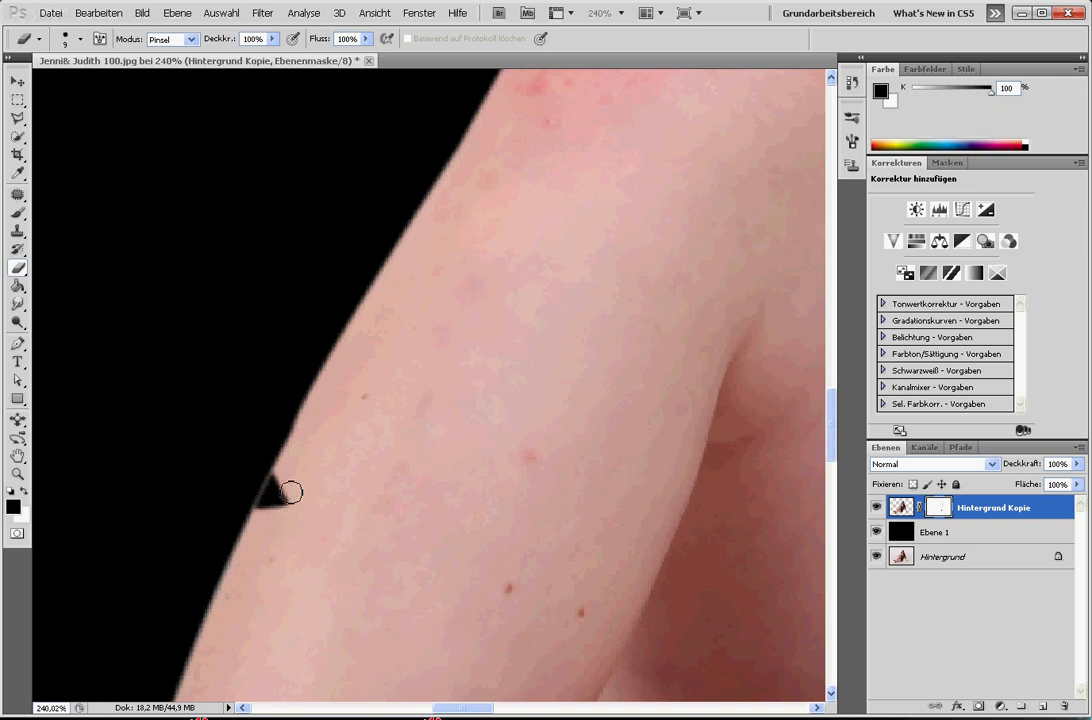
pyautogui.scroll(-5, 368, 514)
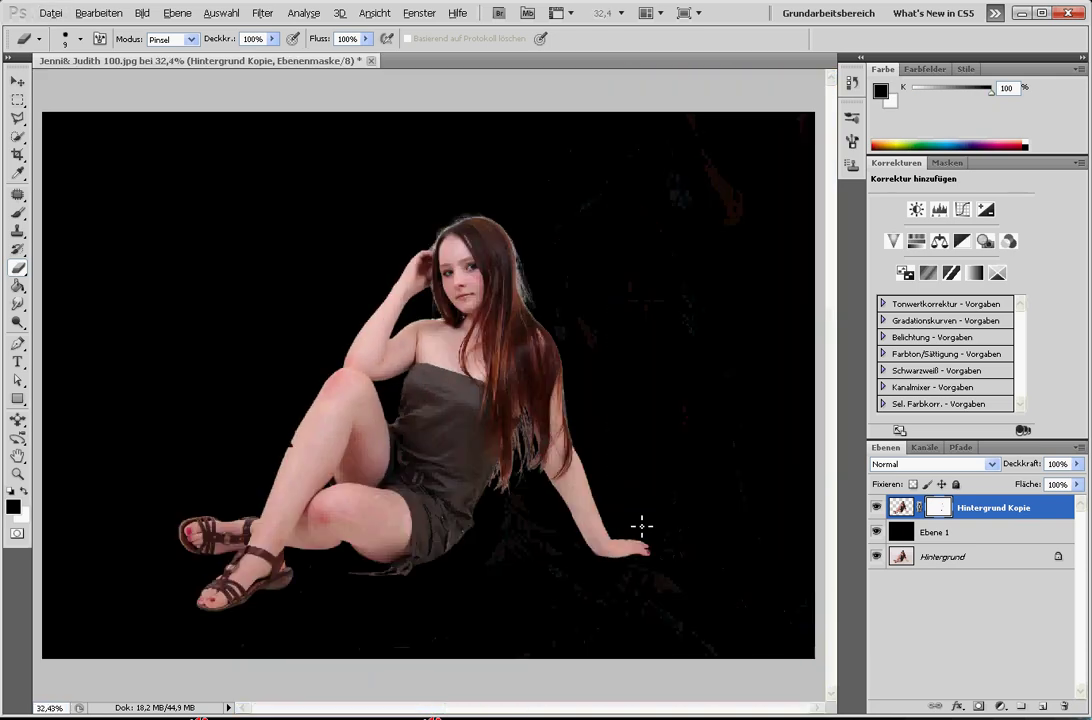
pyautogui.scroll(1, 627, 473)
pyautogui.scroll(1, 198, 371)
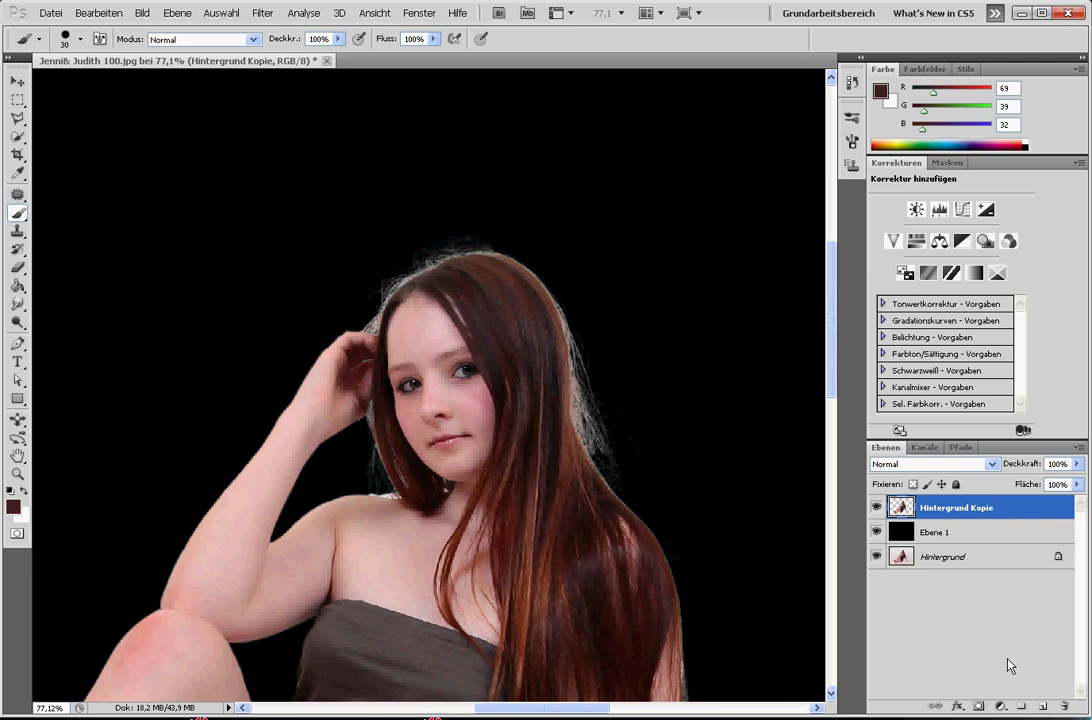
# Add an empty layer Ebene 2 on top and load the woman's outline from Hintergrund Kopie as a selection
pyautogui.click(1044, 706)
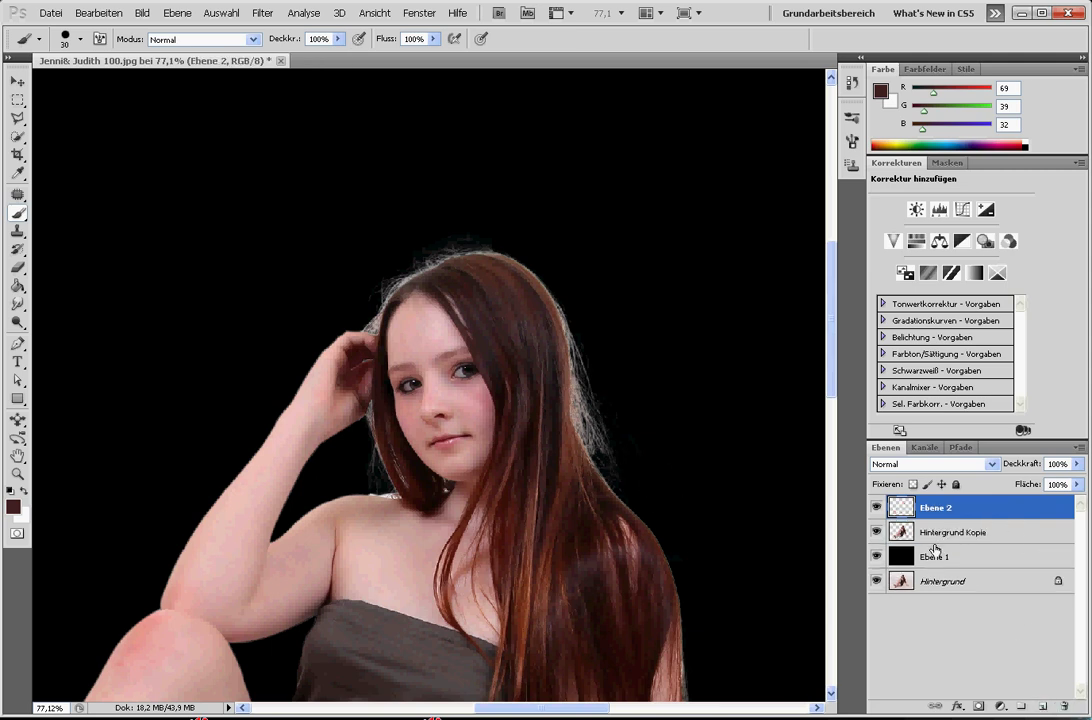
pyautogui.keyDown('ctrl'); pyautogui.click(909, 533); pyautogui.keyUp('ctrl')
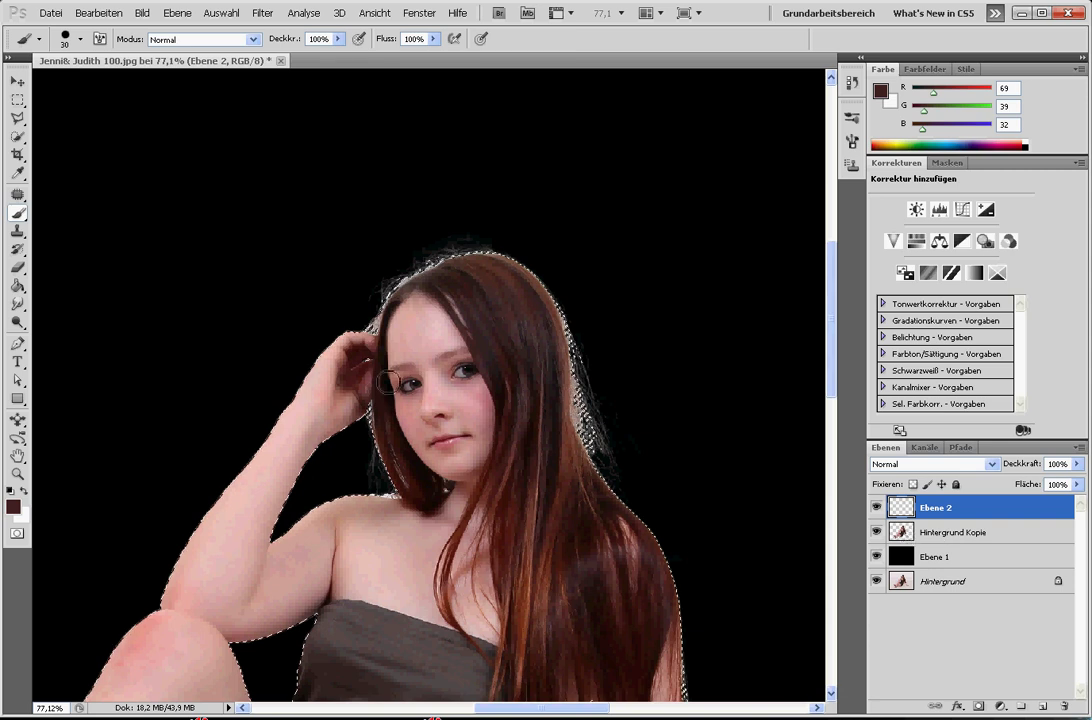
pyautogui.scroll(2, 336, 333)
pyautogui.scroll(2, 336, 333)
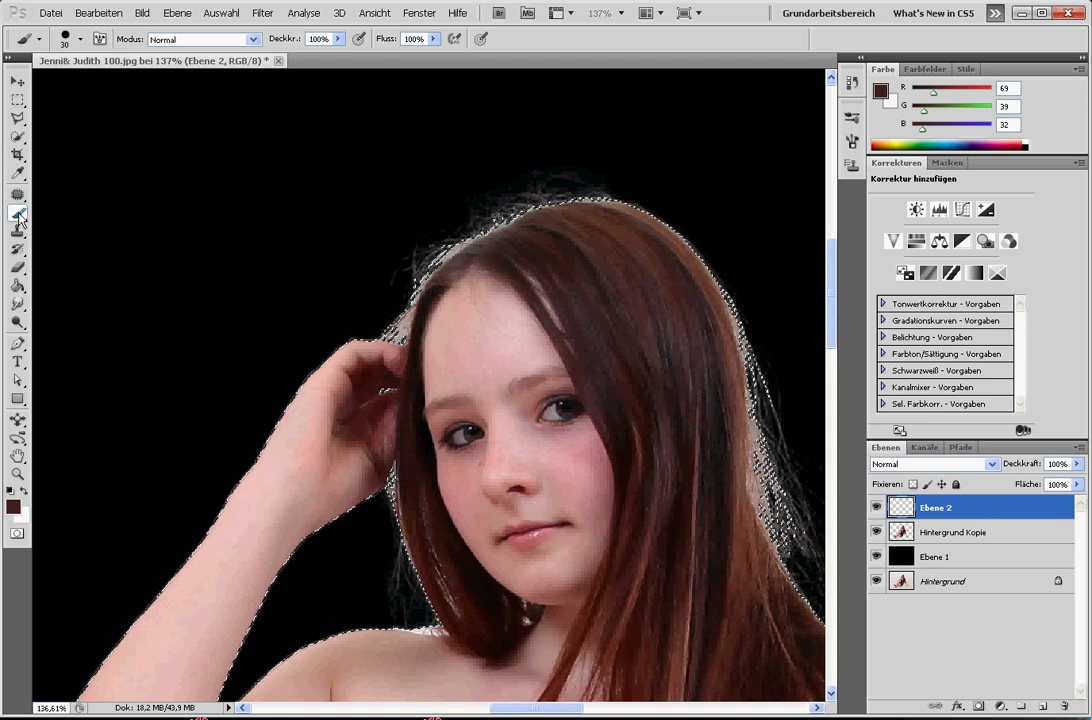
# Sample hair tone 88/69/66 with the Eyedropper and set the Brush to 54% opacity
pyautogui.click(17, 172)
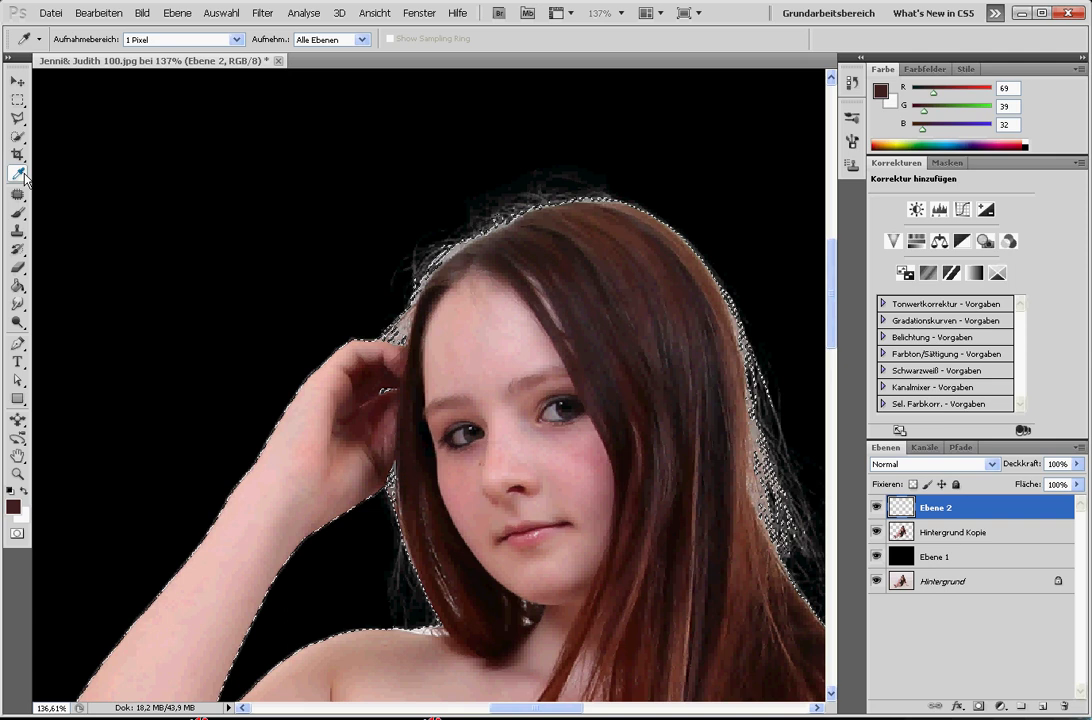
pyautogui.rightClick(24, 175)
pyautogui.click(60, 166)
pyautogui.click(465, 252)
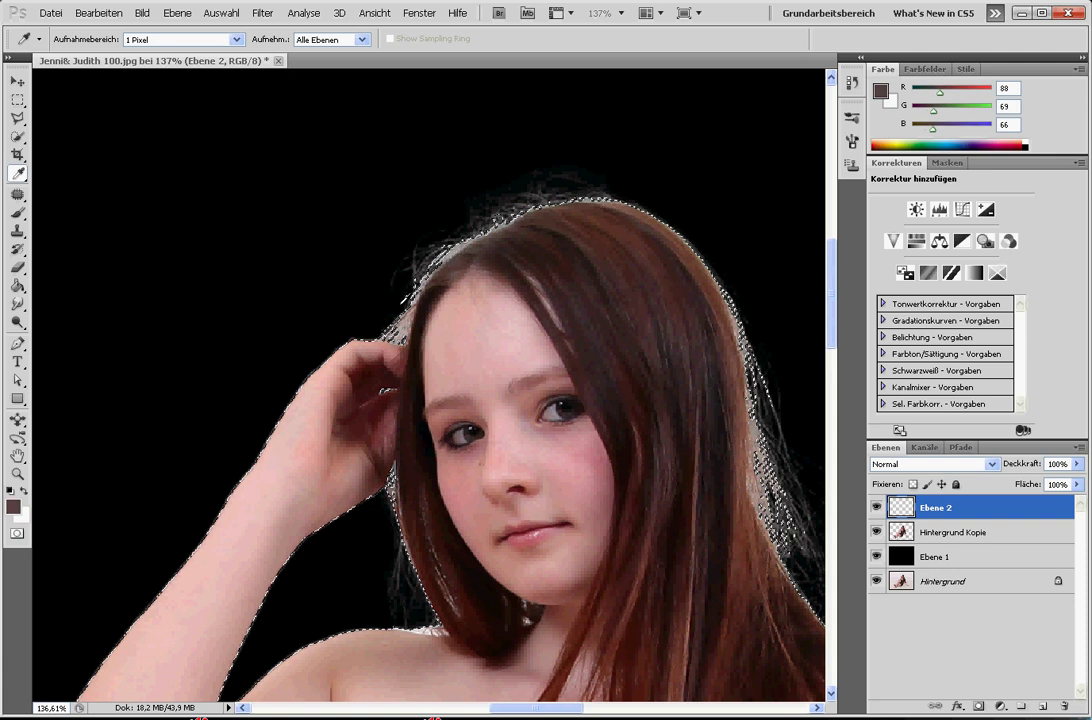
pyautogui.click(17, 213)
pyautogui.moveTo(338, 38); pyautogui.dragTo(320, 62)
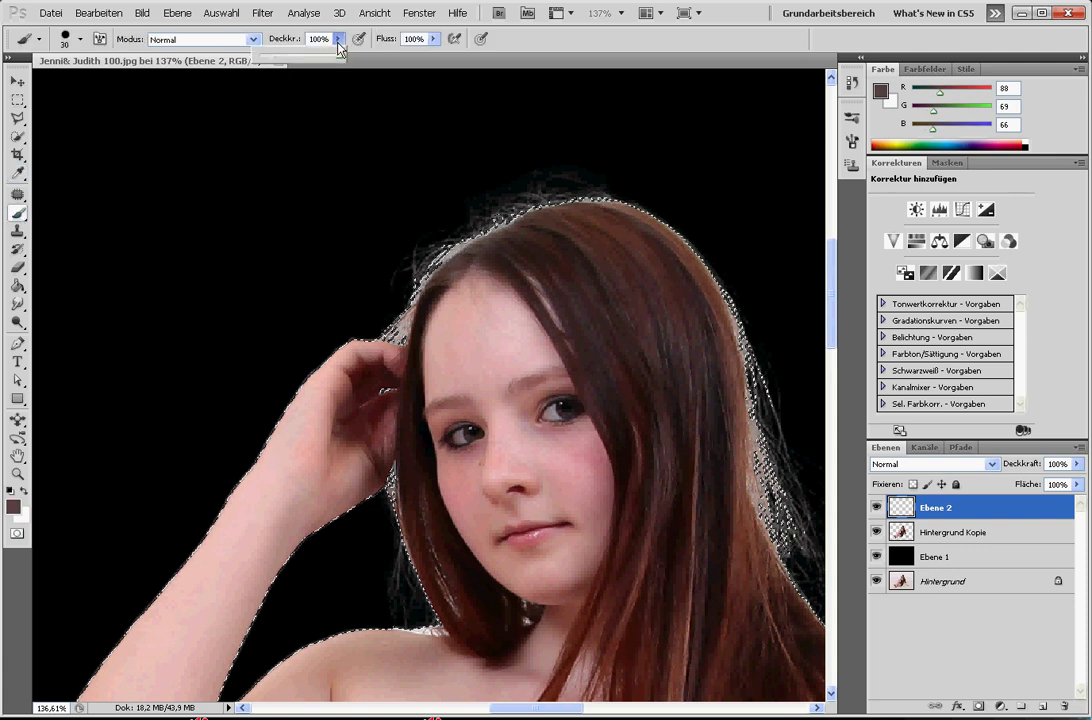
# Pick a soft 21 px brush and paint hair colour over the grey halo along the hairline
pyautogui.click(433, 40)
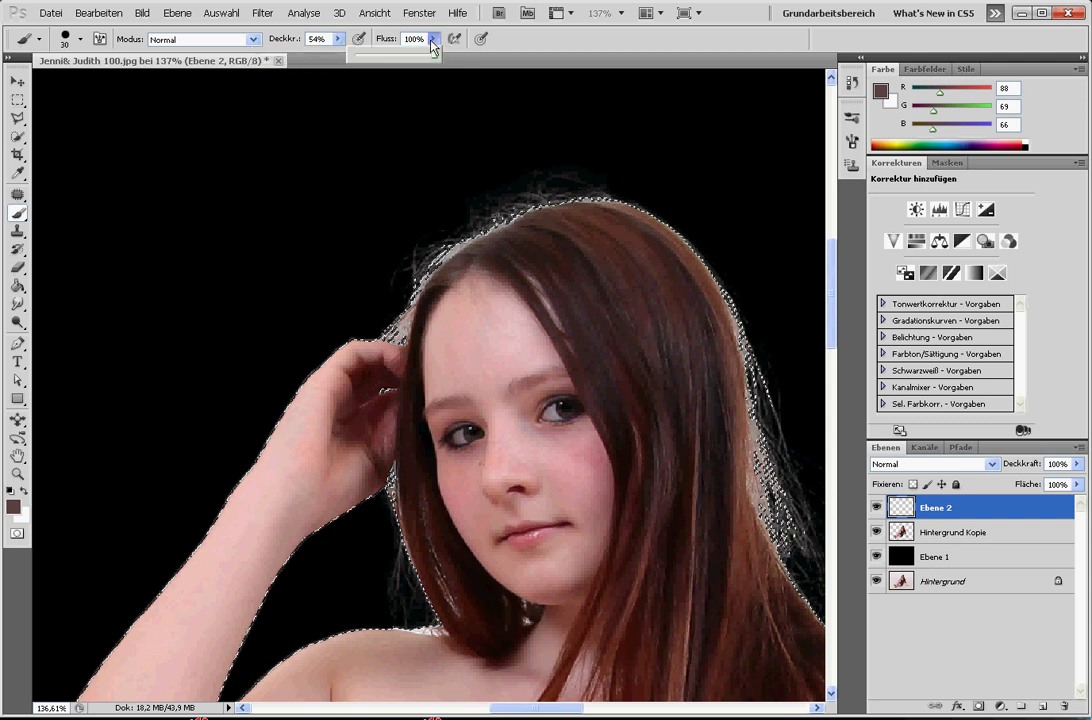
pyautogui.click(81, 41)
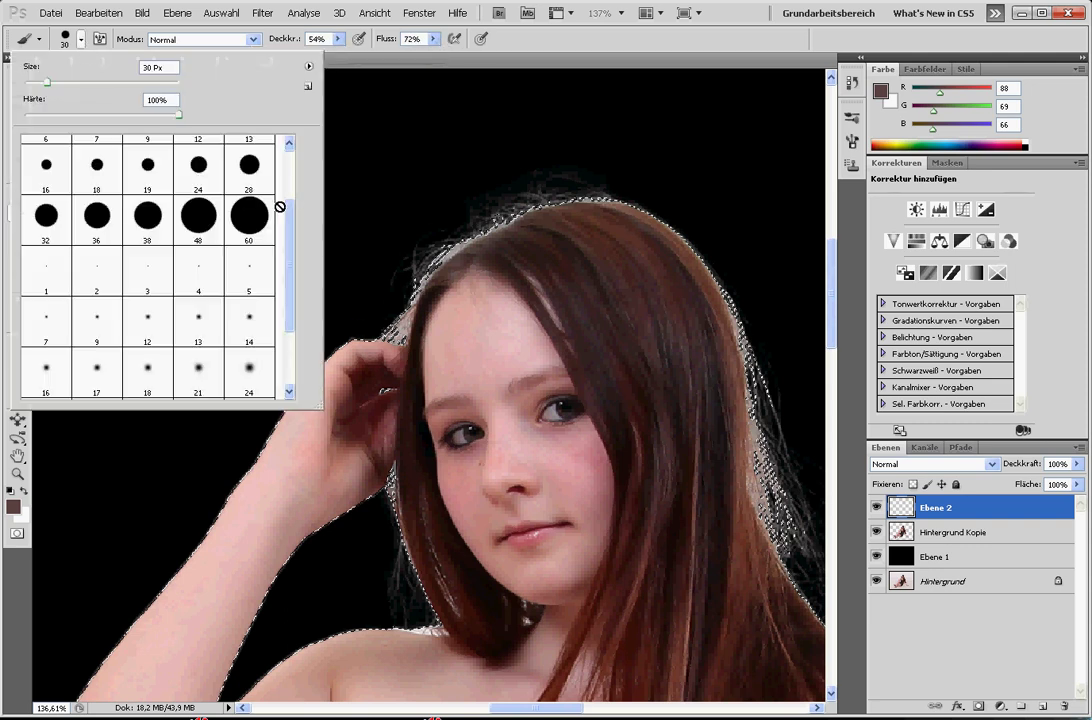
pyautogui.scroll(-2, 285, 250)
pyautogui.doubleClick(195, 292)
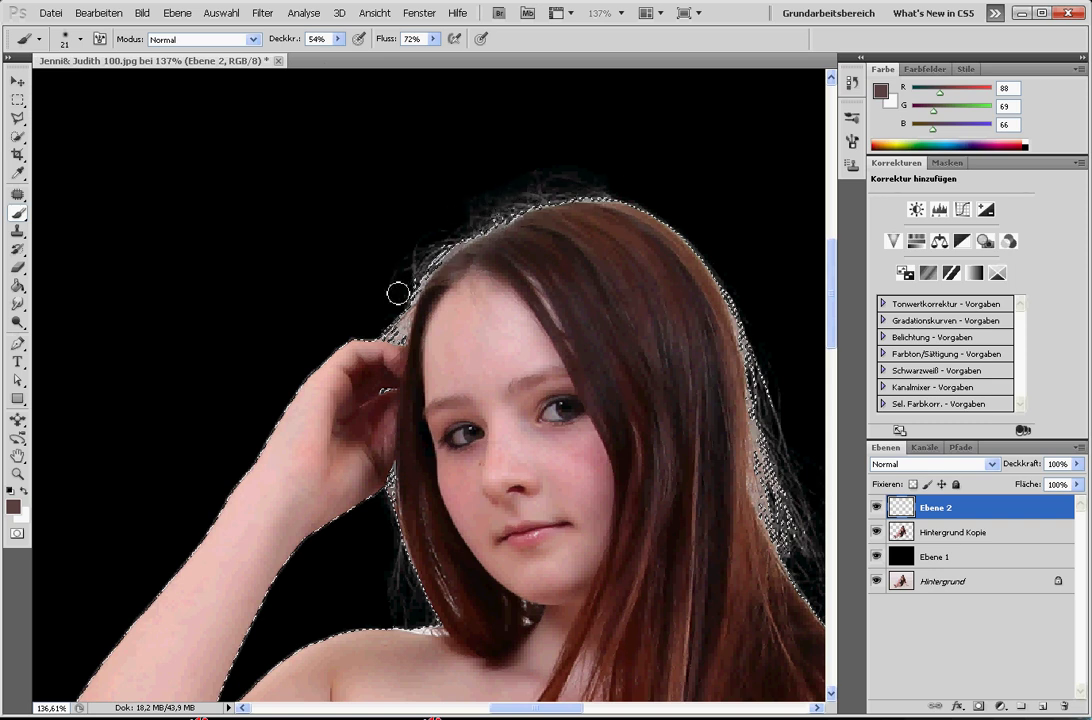
pyautogui.moveTo(418, 261); pyautogui.dragTo(399, 336)
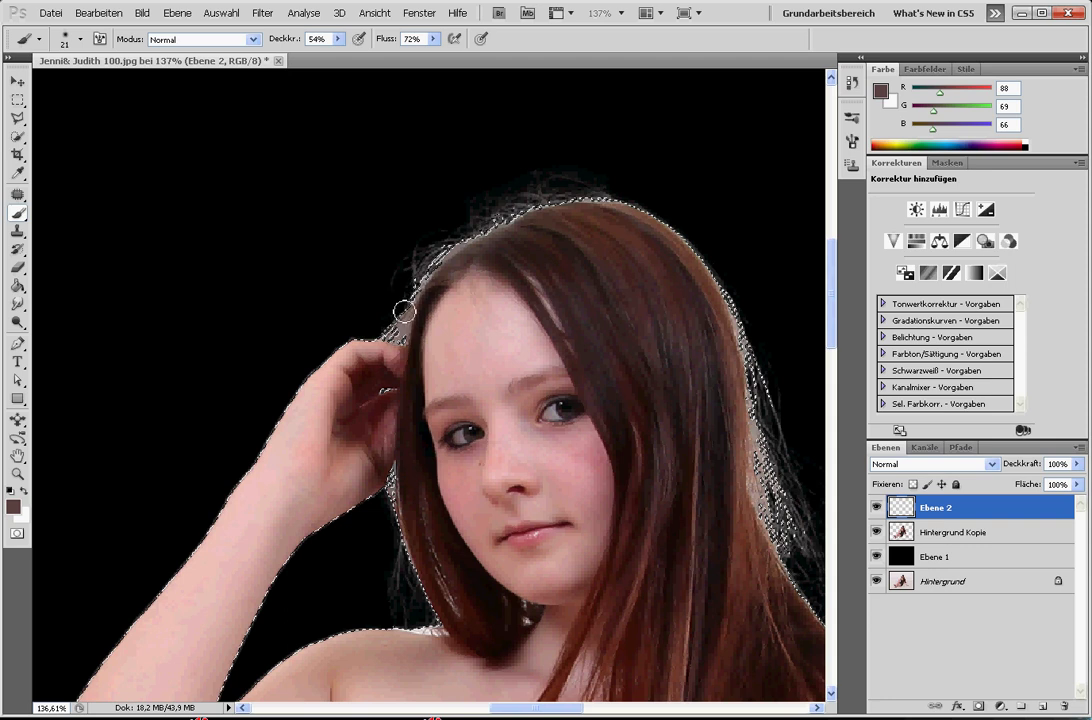
pyautogui.scroll(-2, 404, 311)
pyautogui.scroll(-1, 390, 320)
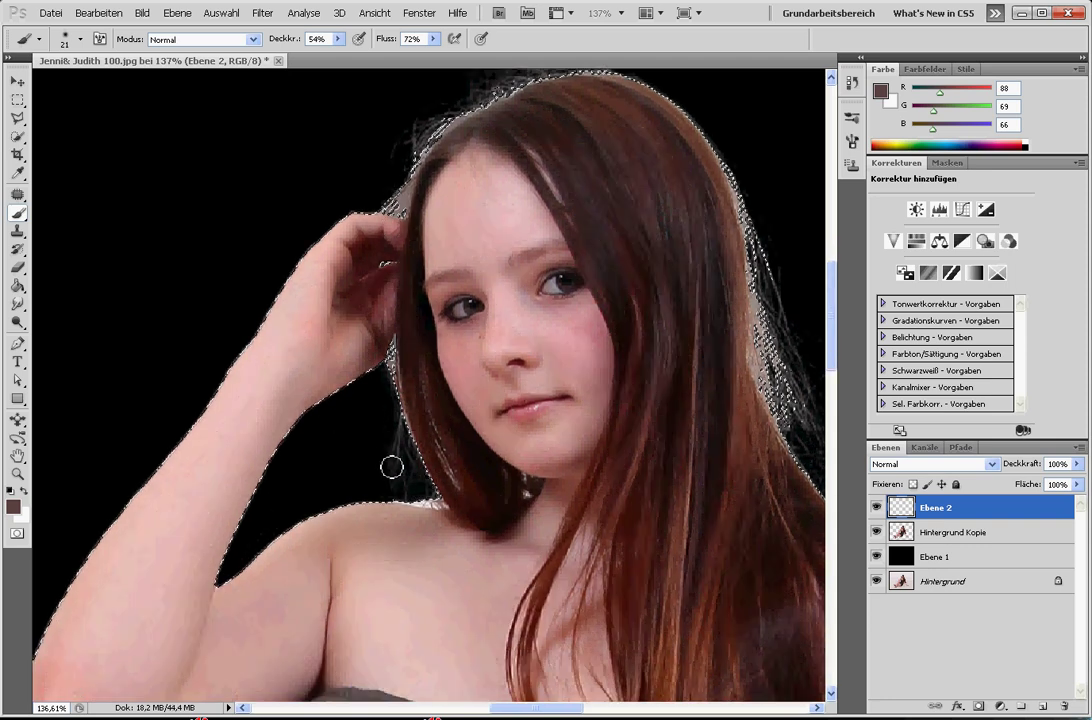
pyautogui.moveTo(423, 493); pyautogui.dragTo(391, 373)
pyautogui.hscroll(3, 560, 460)
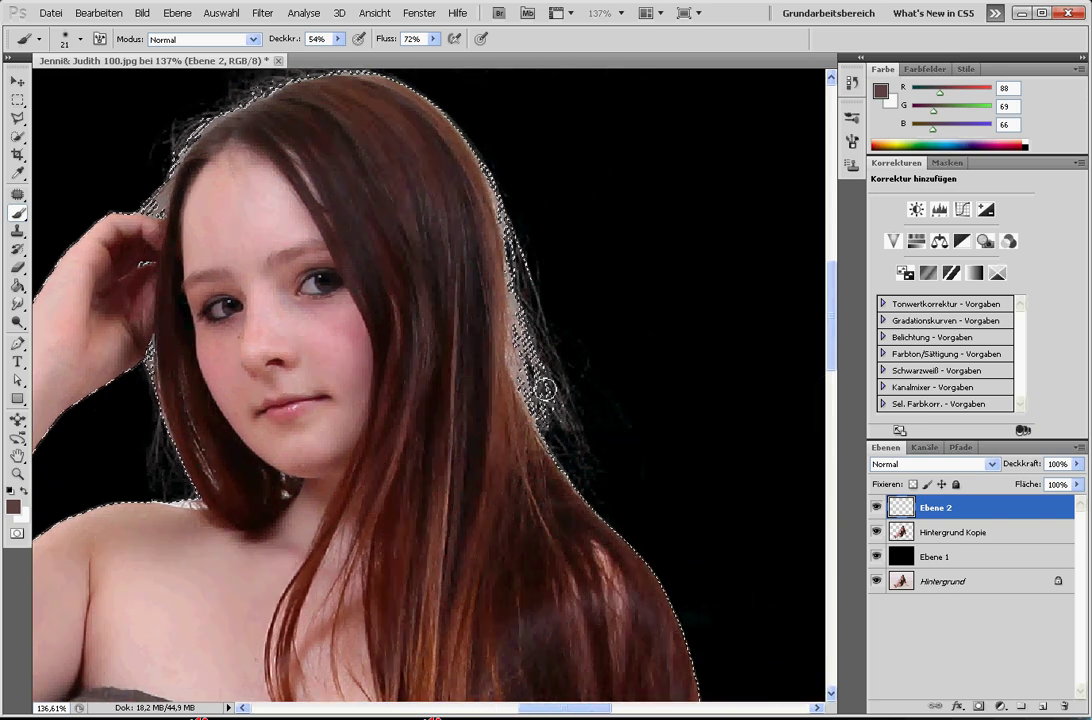
# Set the brush to 88% opacity and 85% flow, then paint stray strands on the hair's right edge
pyautogui.moveTo(337, 39); pyautogui.dragTo(318, 55)
pyautogui.click(434, 39)
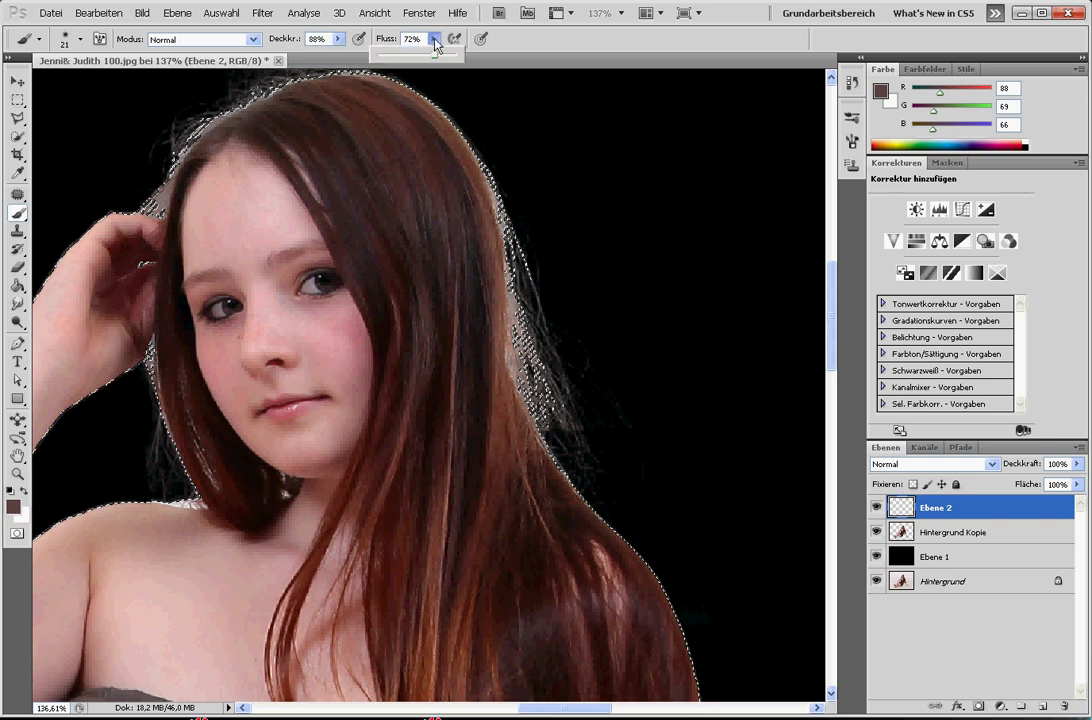
pyautogui.click(585, 444)
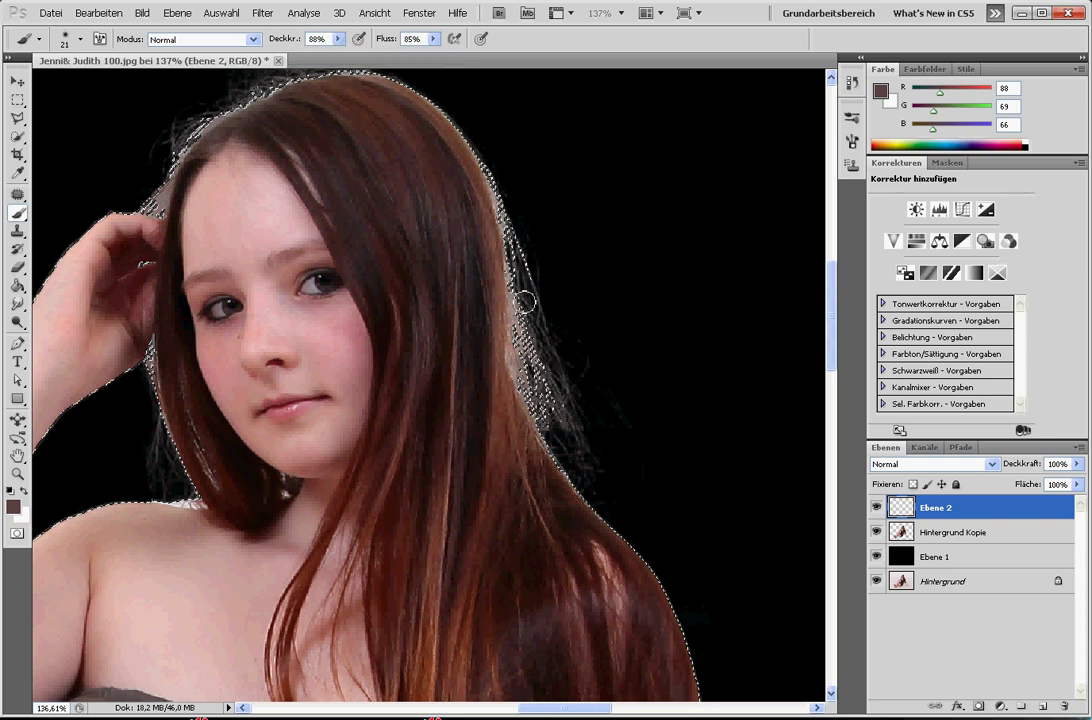
pyautogui.moveTo(524, 302)
pyautogui.mouseDown()
pyautogui.moveTo(538, 346)
pyautogui.moveTo(527, 317)
pyautogui.mouseUp()
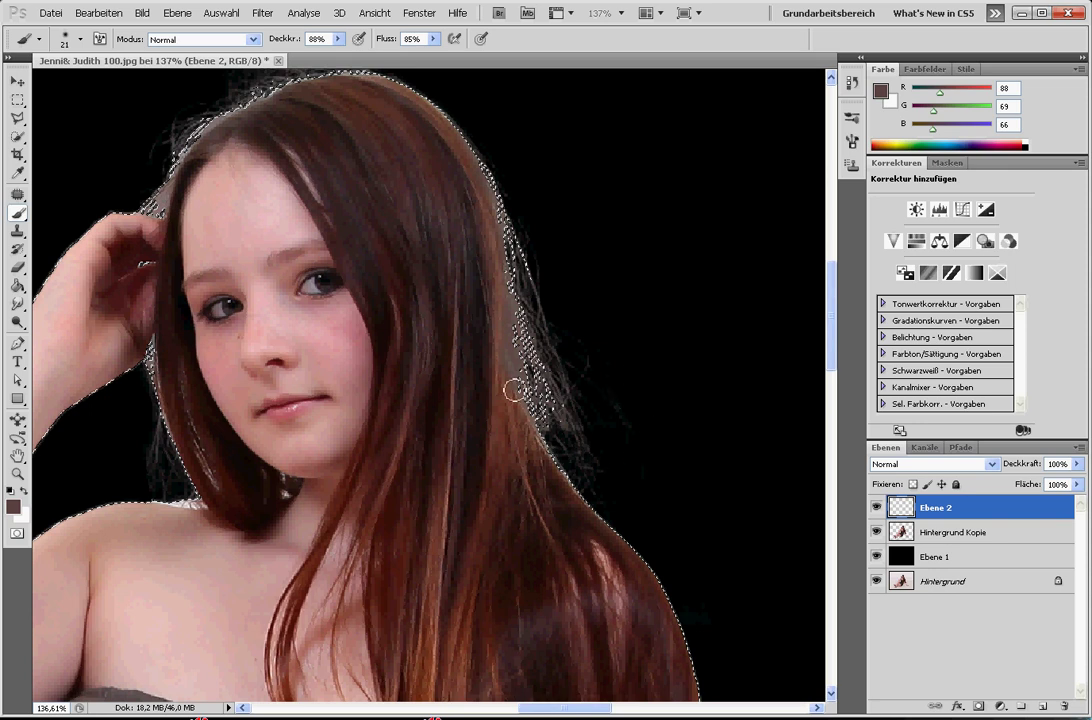
# Paint hair colour over the dark gaps between the lower strands near the shoulder
pyautogui.scroll(3, 517, 386)
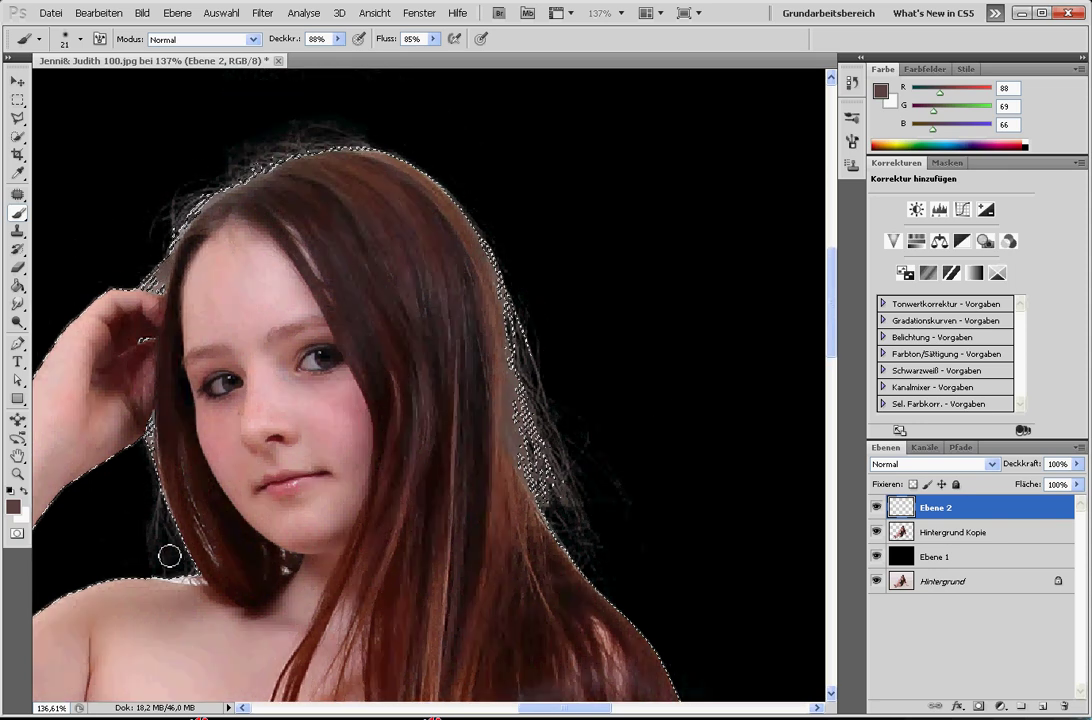
pyautogui.scroll(-3, 63, 456)
pyautogui.scroll(-4, 753, 570)
pyautogui.scroll(-7, 745, 562)
pyautogui.scroll(2, 745, 562)
pyautogui.scroll(2, 663, 517)
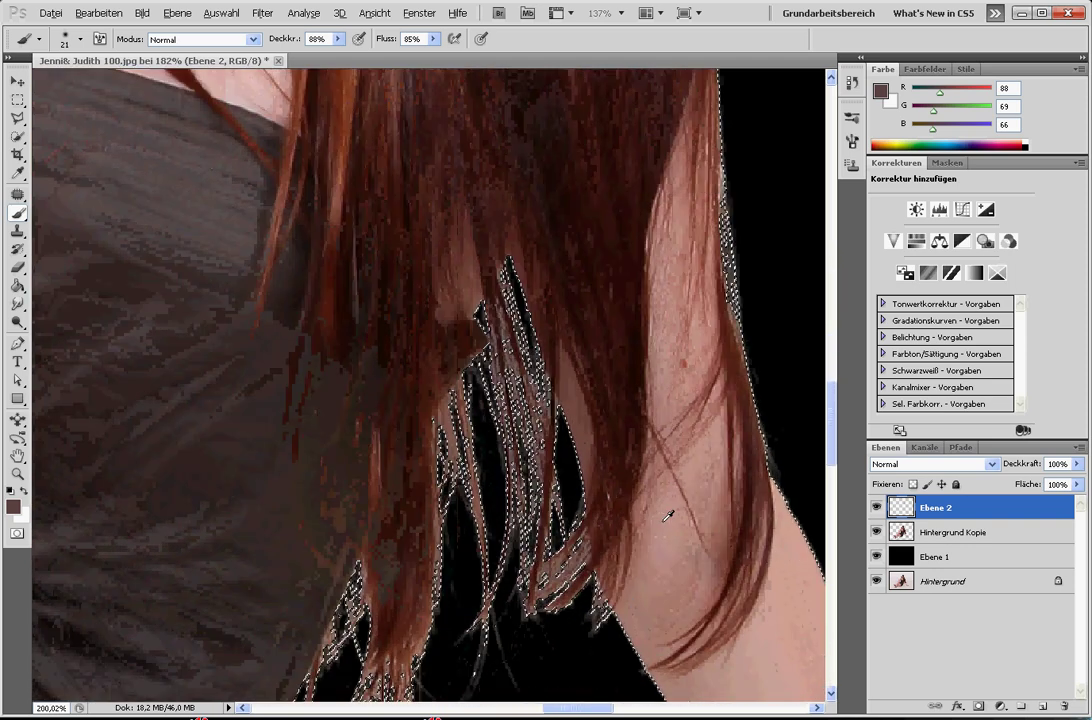
pyautogui.scroll(1, 663, 517)
pyautogui.scroll(-1, 243, 411)
pyautogui.scroll(-2, 207, 352)
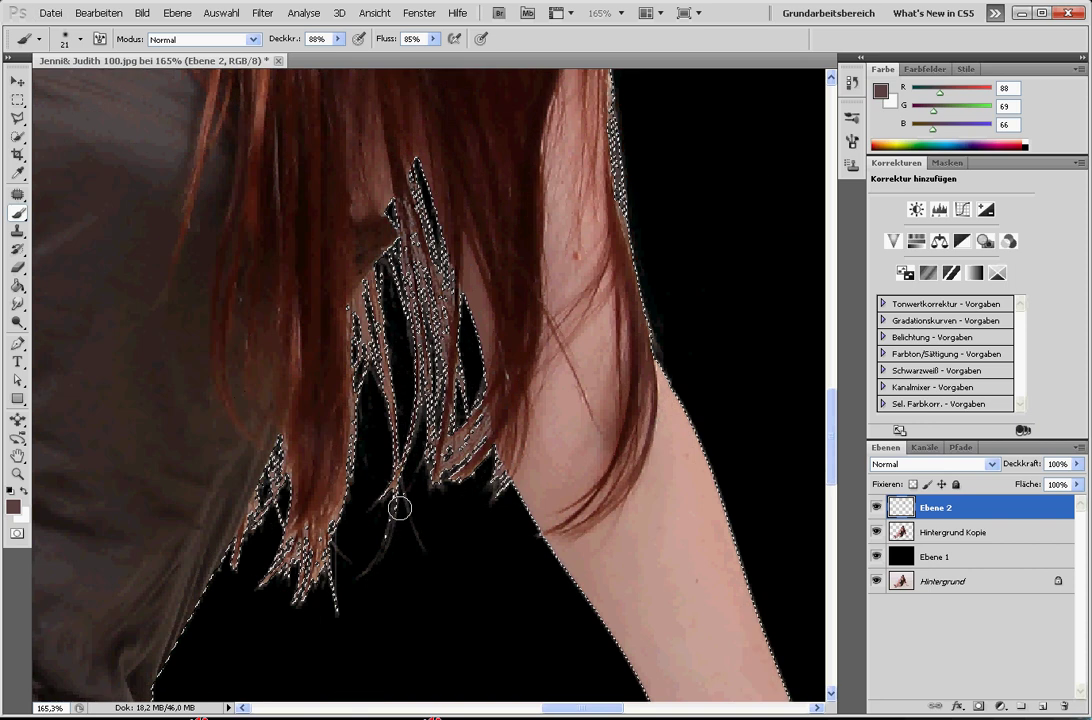
pyautogui.moveTo(369, 465)
pyautogui.mouseDown()
pyautogui.moveTo(290, 300)
pyautogui.moveTo(345, 205)
pyautogui.moveTo(360, 325)
pyautogui.moveTo(220, 506)
pyautogui.mouseUp()
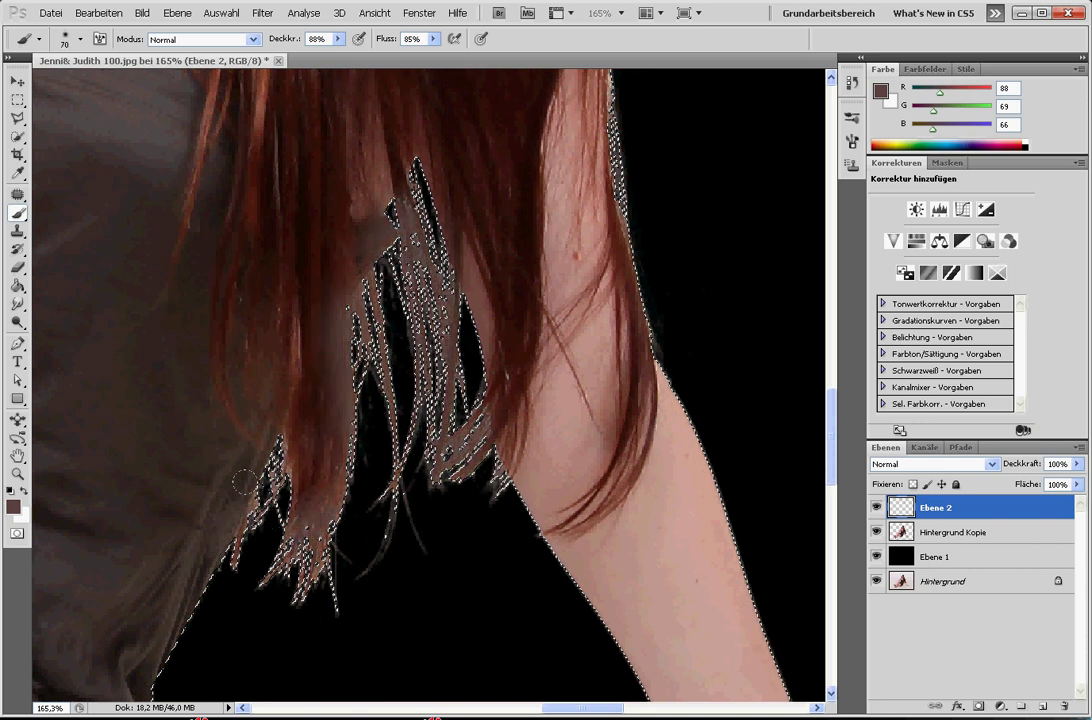
# Try Hue/Saturation briefly, then toggle Ebene 2's visibility to compare the painted hair
pyautogui.hotkey('ctrl', 'u')
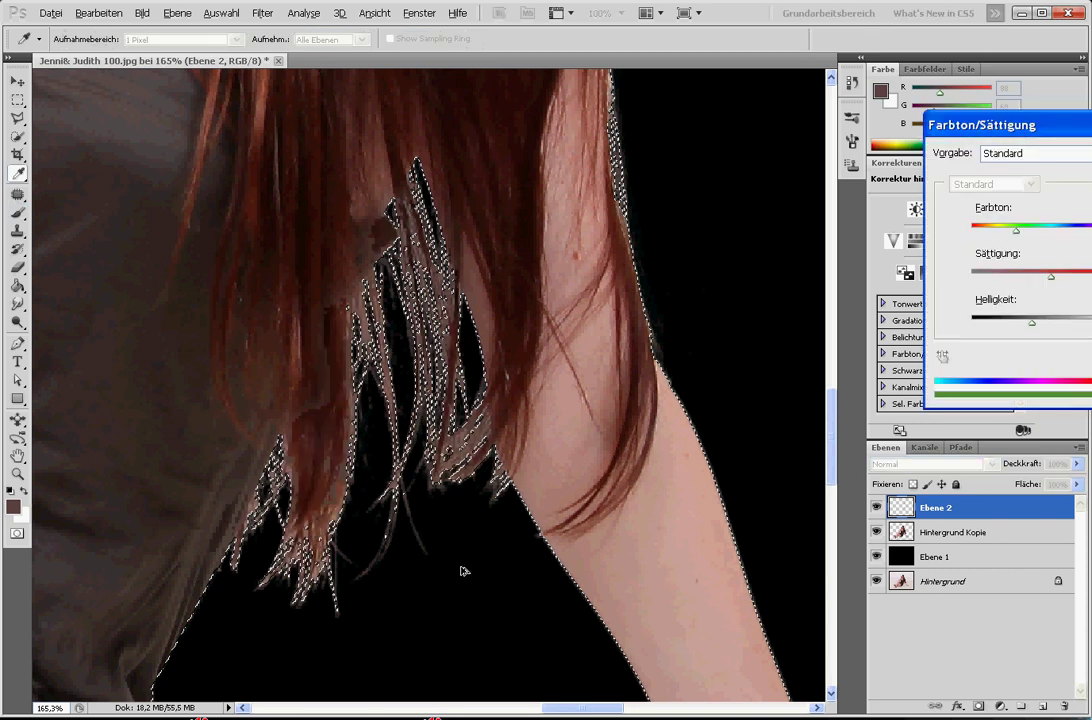
pyautogui.press('Return')
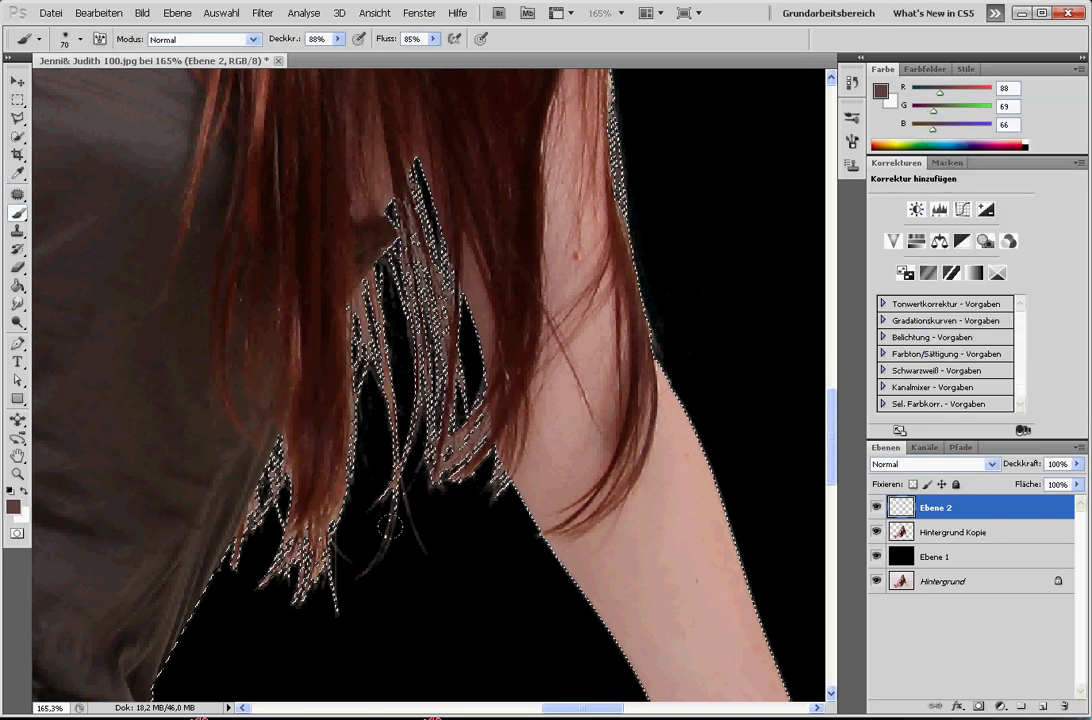
pyautogui.scroll(2, 151, 427)
pyautogui.scroll(-3, 188, 446)
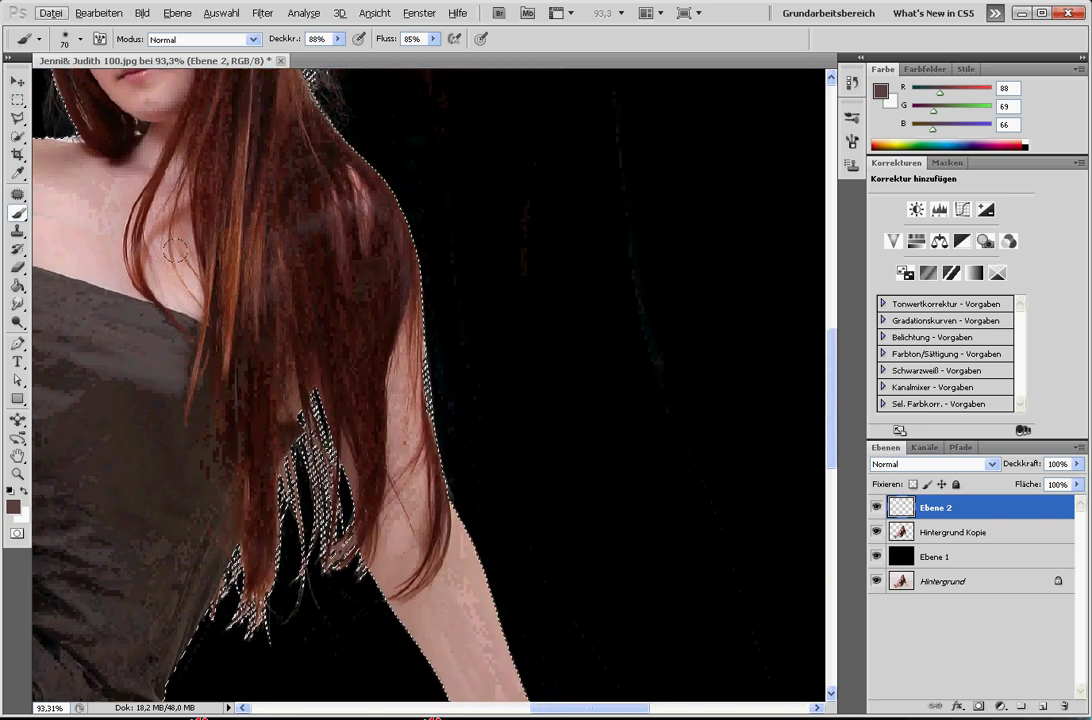
pyautogui.scroll(-3, 436, 592)
pyautogui.scroll(1, 597, 671)
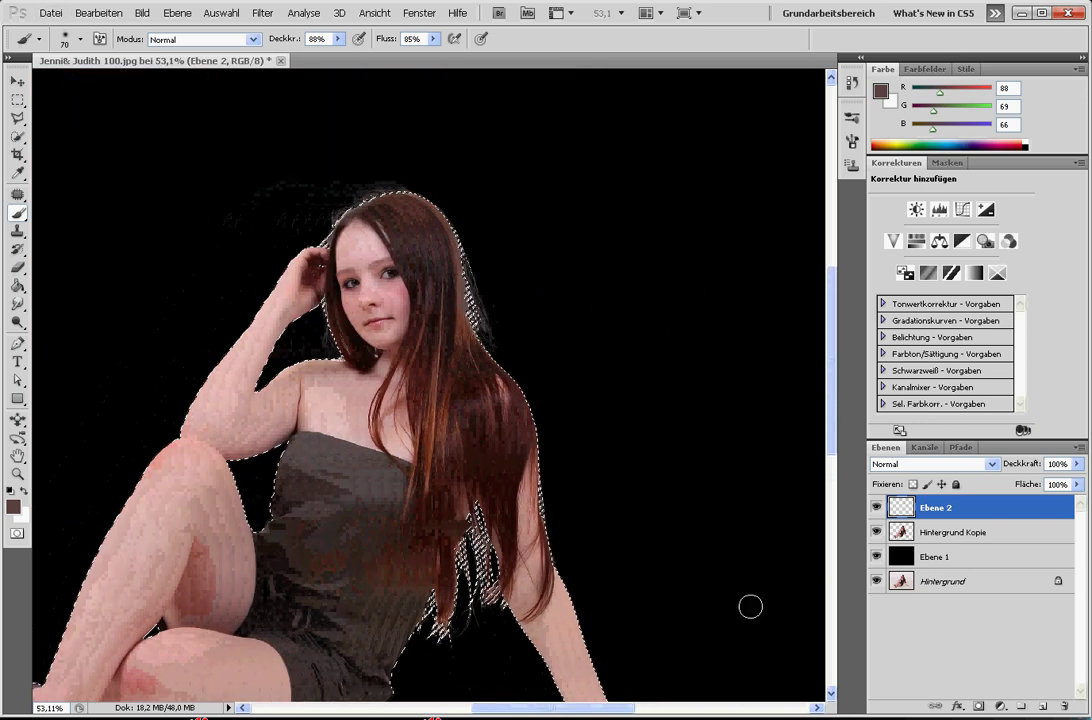
pyautogui.click(877, 508)
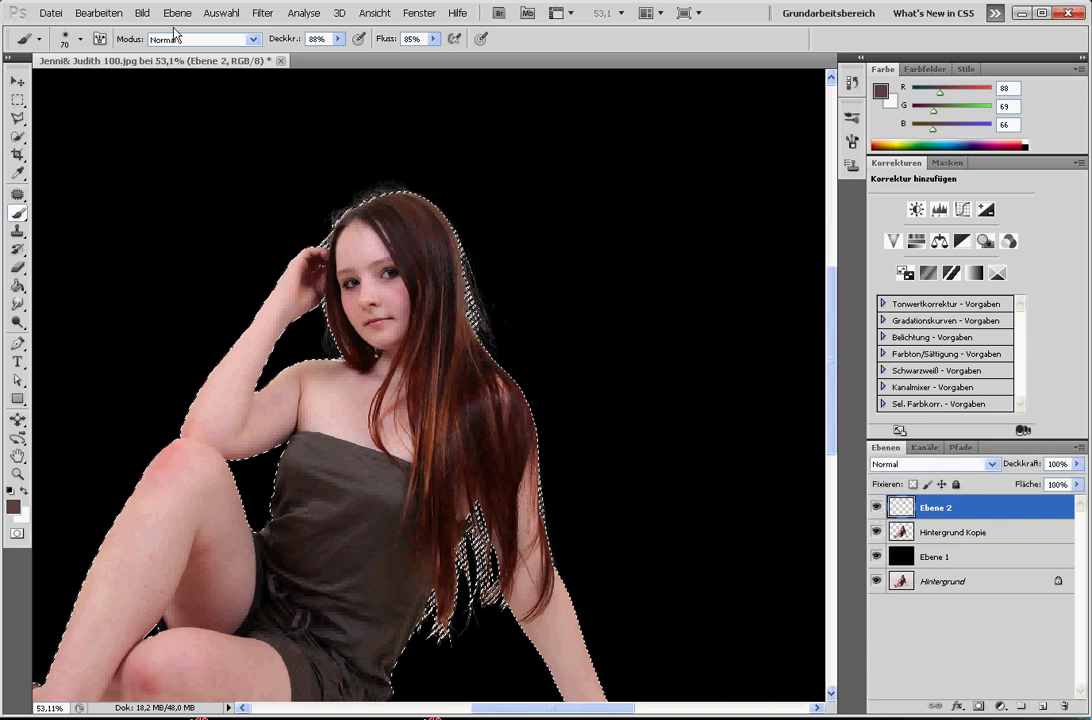
# In Hue/Saturation, enable Colorize and darken and saturate the hair tint
pyautogui.click(142, 13)
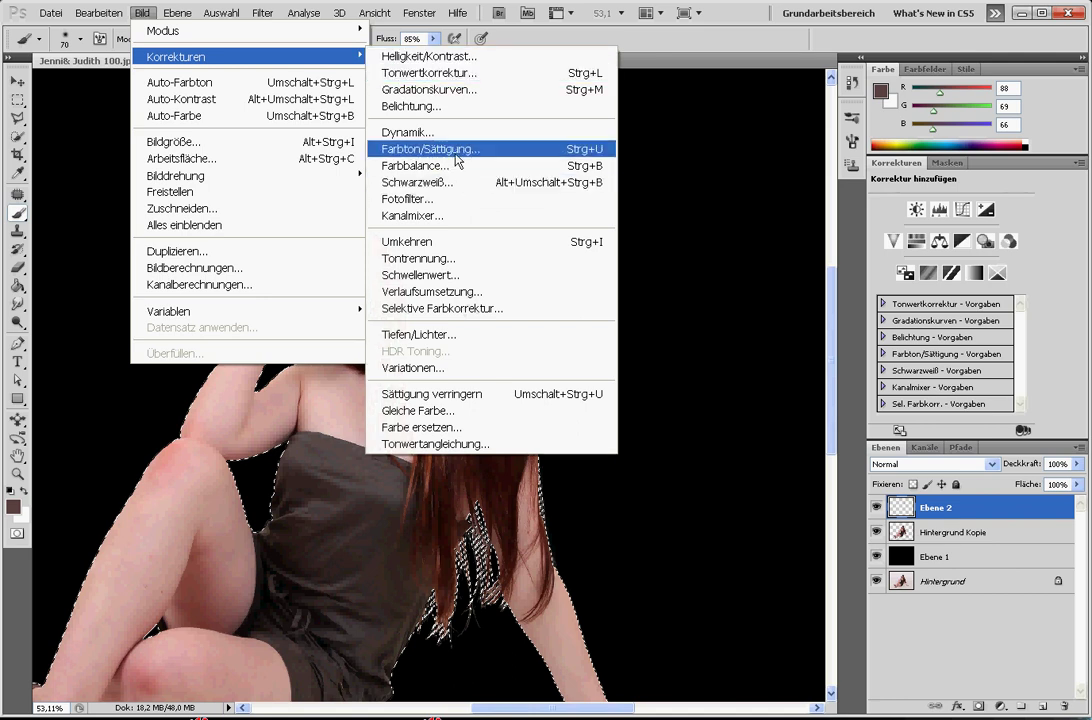
pyautogui.click(440, 149)
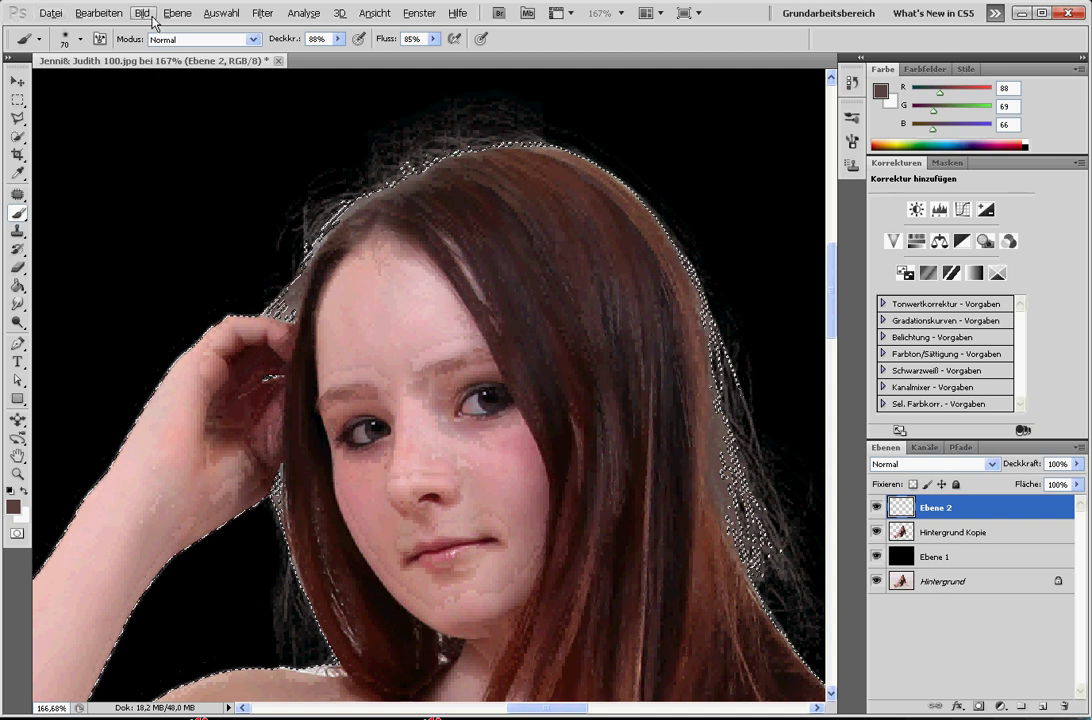
pyautogui.click(153, 18)
pyautogui.moveTo(176, 56)
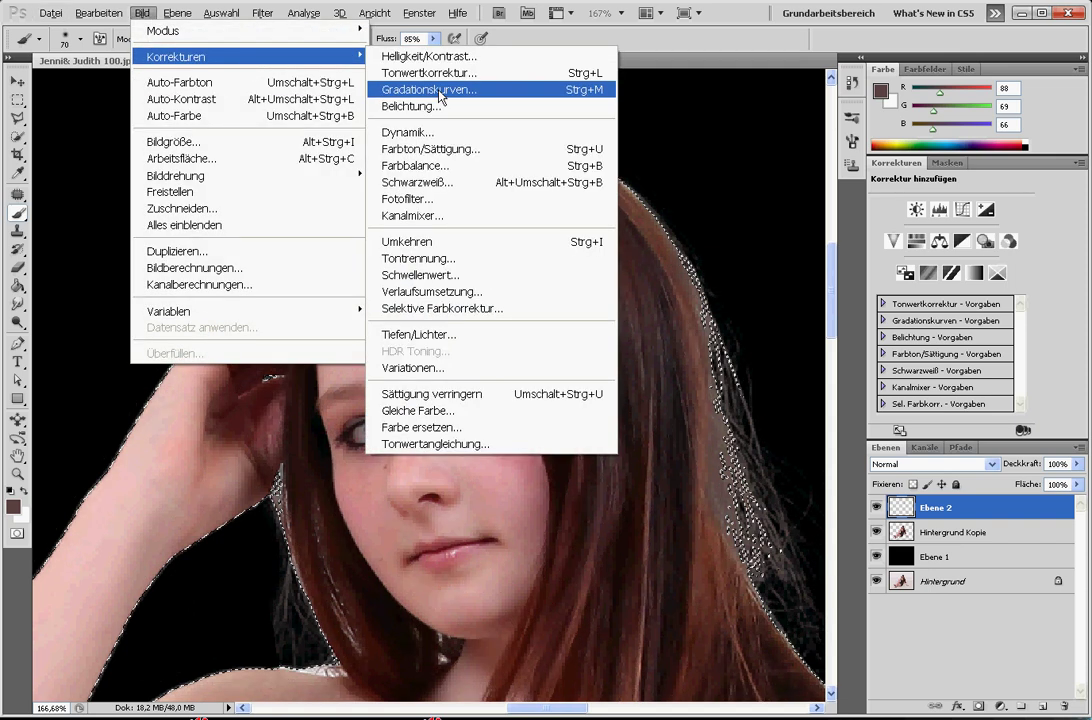
pyautogui.click(451, 151)
pyautogui.click(1090, 355)
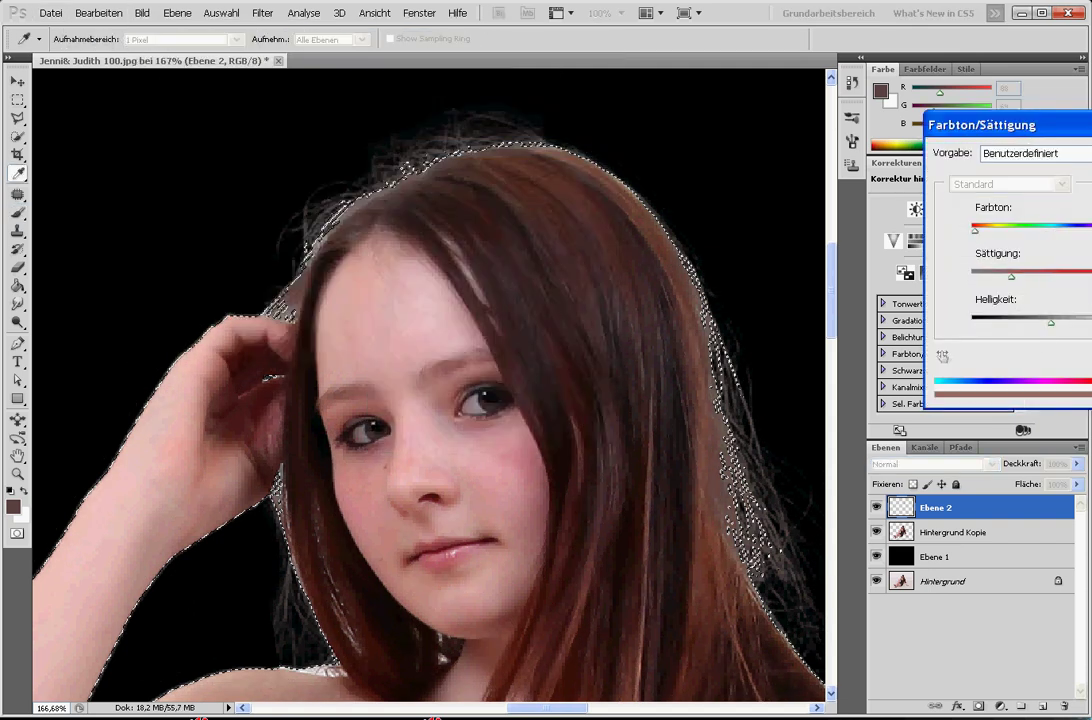
pyautogui.moveTo(1054, 331)
pyautogui.mouseDown()
pyautogui.moveTo(994, 331)
pyautogui.moveTo(1004, 328)
pyautogui.mouseUp()
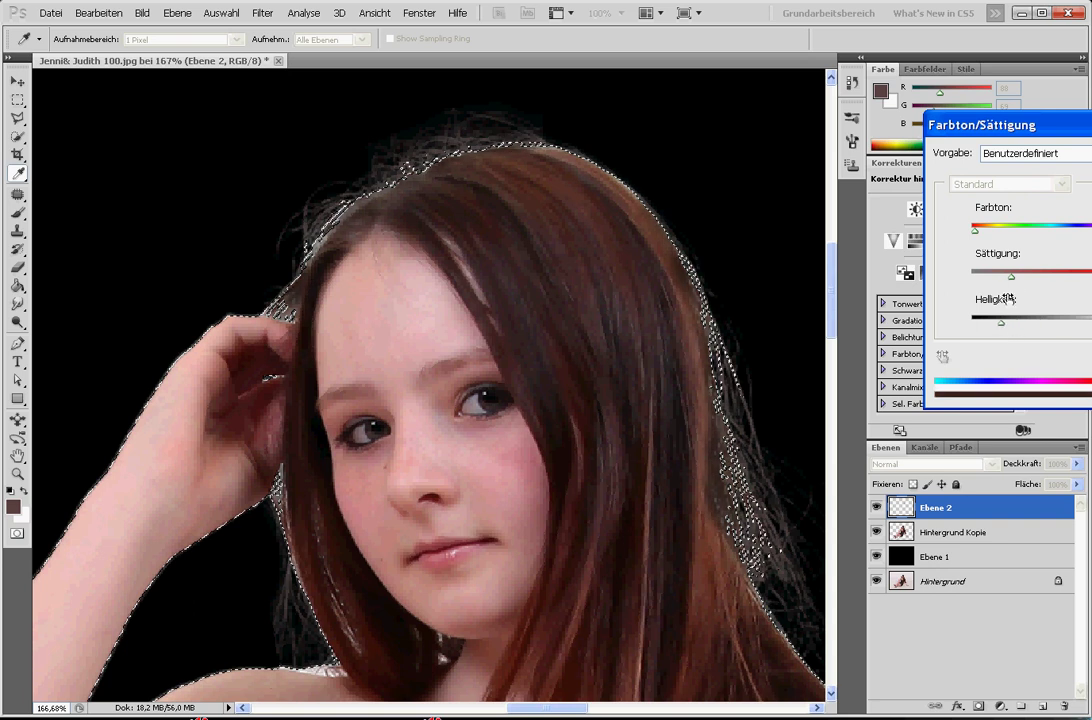
pyautogui.moveTo(1014, 278); pyautogui.dragTo(1090, 278)
# Fine-tune hue, saturation and lightness to a dark reddish-brown, apply, and deselect
pyautogui.moveTo(1059, 282); pyautogui.dragTo(1039, 277)
pyautogui.moveTo(1001, 322); pyautogui.dragTo(1028, 327)
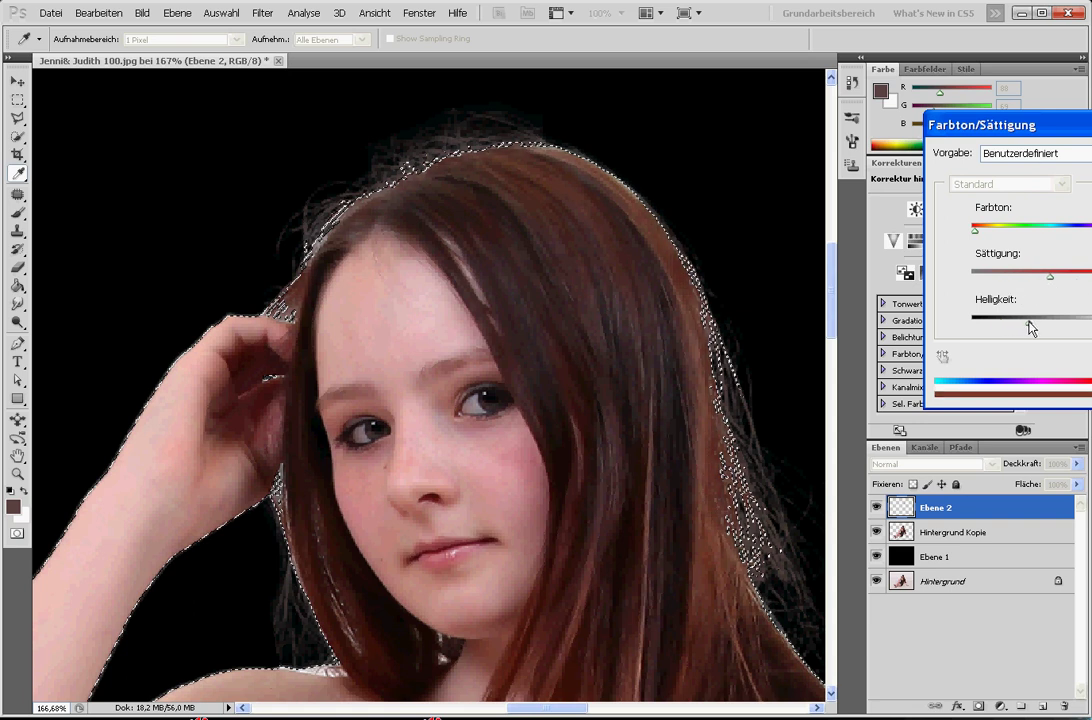
pyautogui.moveTo(972, 227); pyautogui.dragTo(1090, 228)
pyautogui.moveTo(1028, 323)
pyautogui.mouseDown()
pyautogui.moveTo(1050, 325)
pyautogui.moveTo(1037, 325)
pyautogui.mouseUp()
pyautogui.moveTo(1050, 276); pyautogui.dragTo(1027, 284)
pyautogui.moveTo(1034, 328); pyautogui.dragTo(1028, 328)
pyautogui.press('Return')
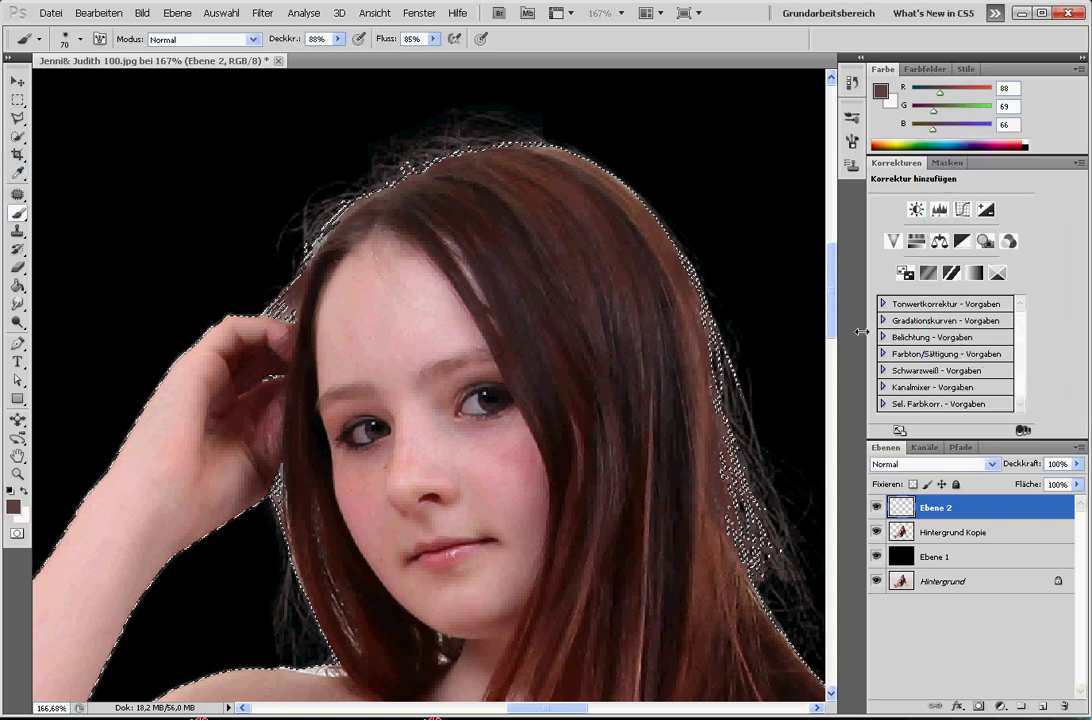
pyautogui.hotkey('ctrl', 'd')
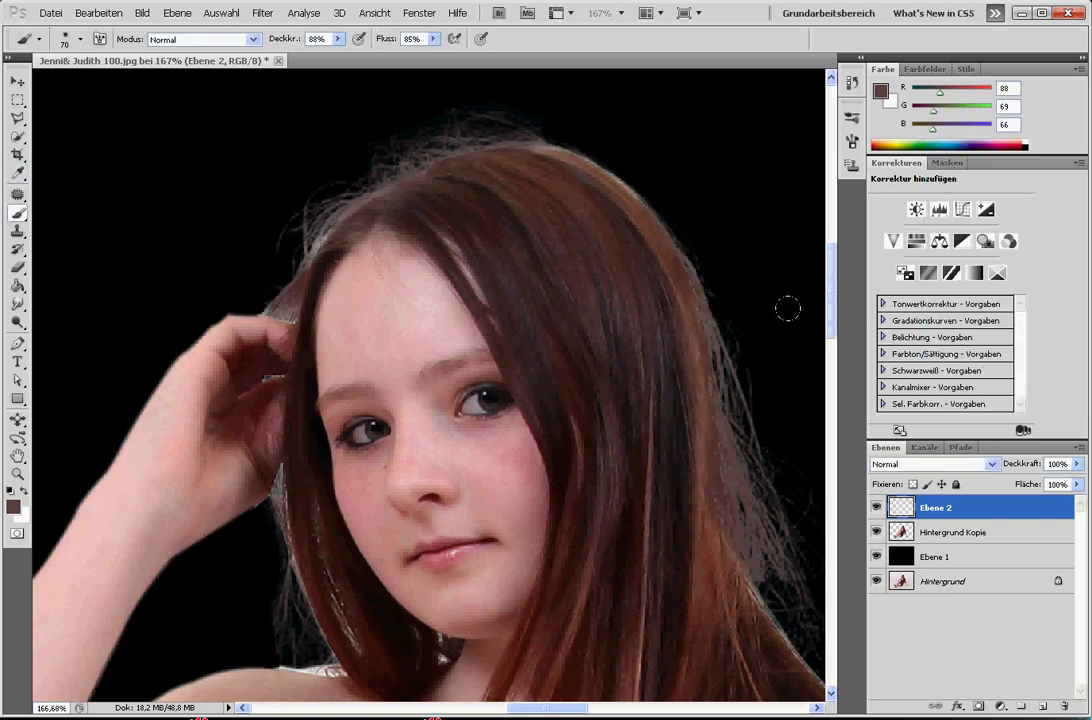
# Add a new empty layer above Ebene 1 and start from the black-to-white gradient preset
pyautogui.hotkey('ctrl', '0')
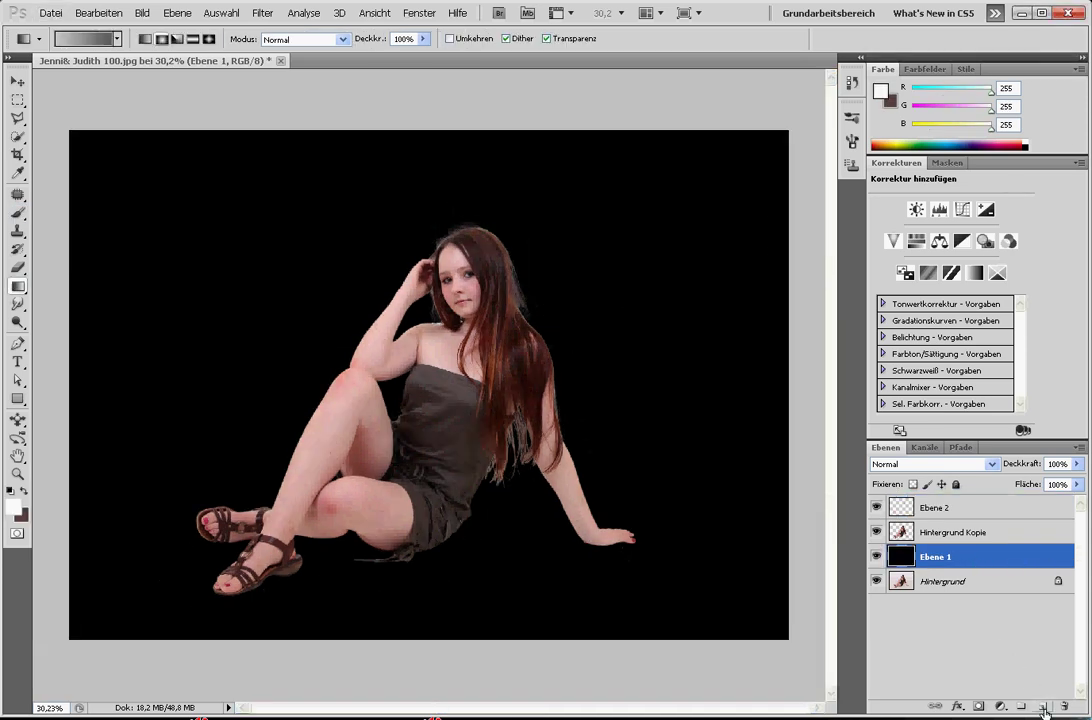
pyautogui.click(1043, 707)
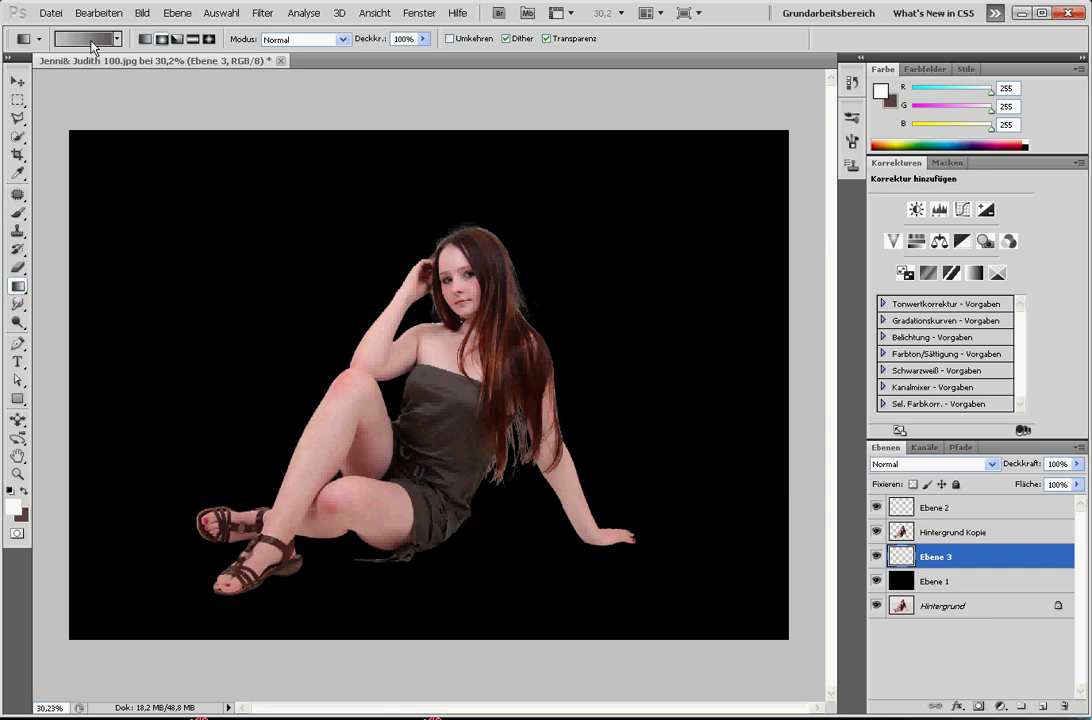
pyautogui.click(91, 44)
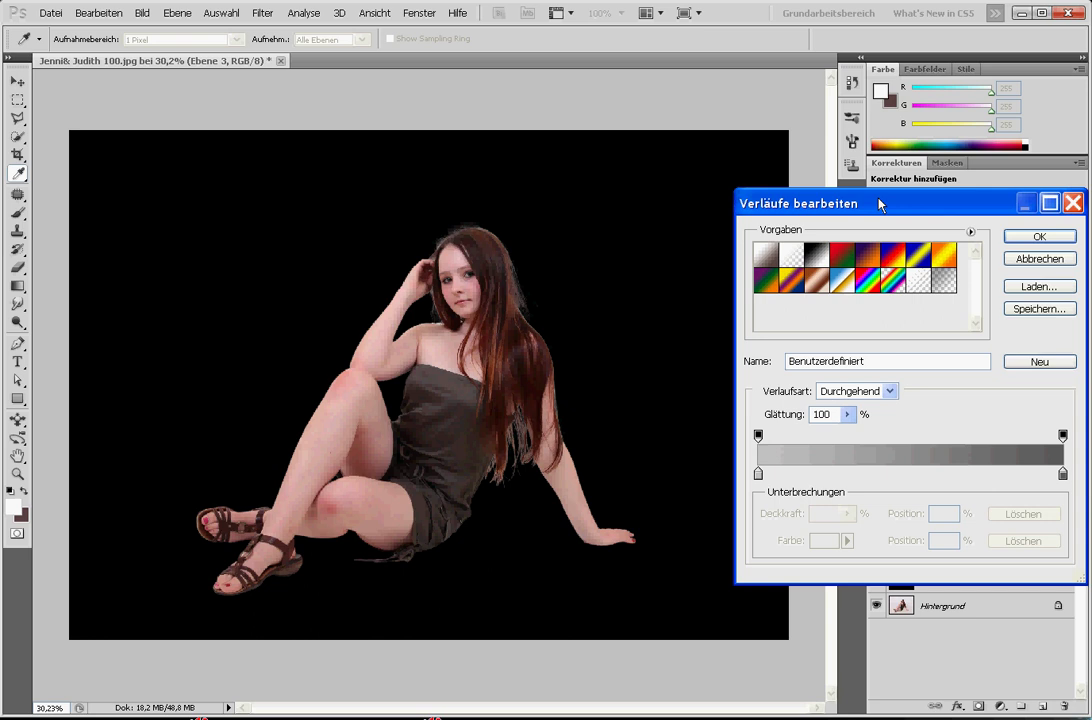
pyautogui.moveTo(880, 205); pyautogui.dragTo(849, 206)
pyautogui.click(789, 262)
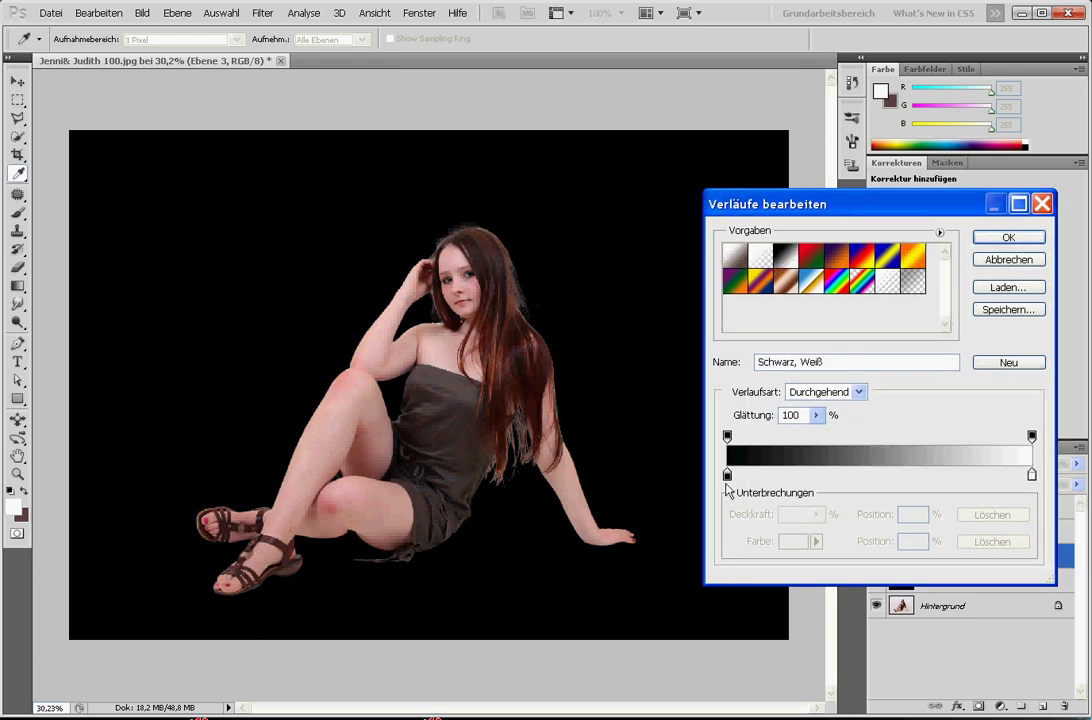
# Set the gradient stops to light grey at the start and dark grey at the end
pyautogui.doubleClick(727, 474)
pyautogui.moveTo(911, 415); pyautogui.dragTo(888, 353)
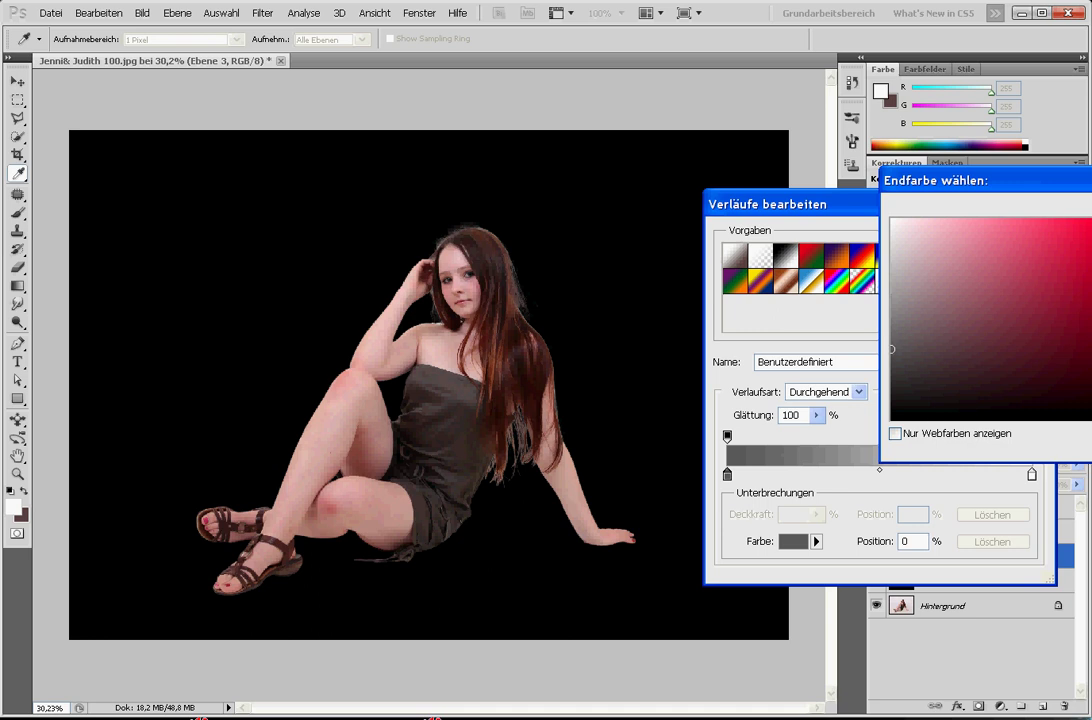
pyautogui.moveTo(947, 291); pyautogui.dragTo(888, 271)
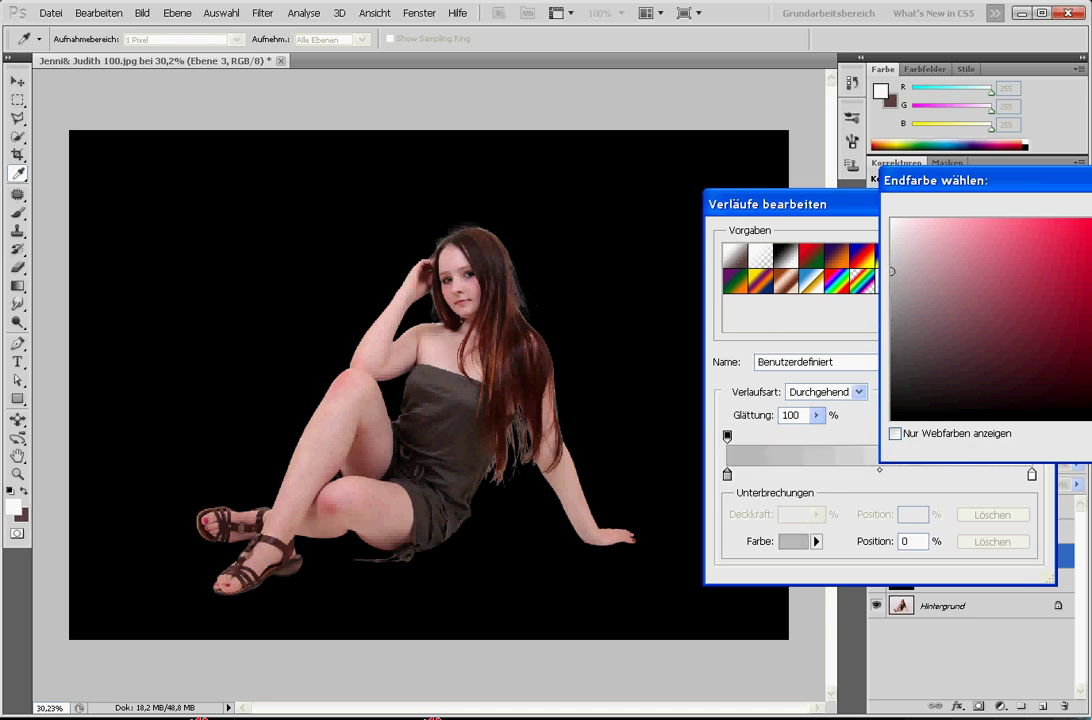
pyautogui.press('Return')
pyautogui.doubleClick(1032, 474)
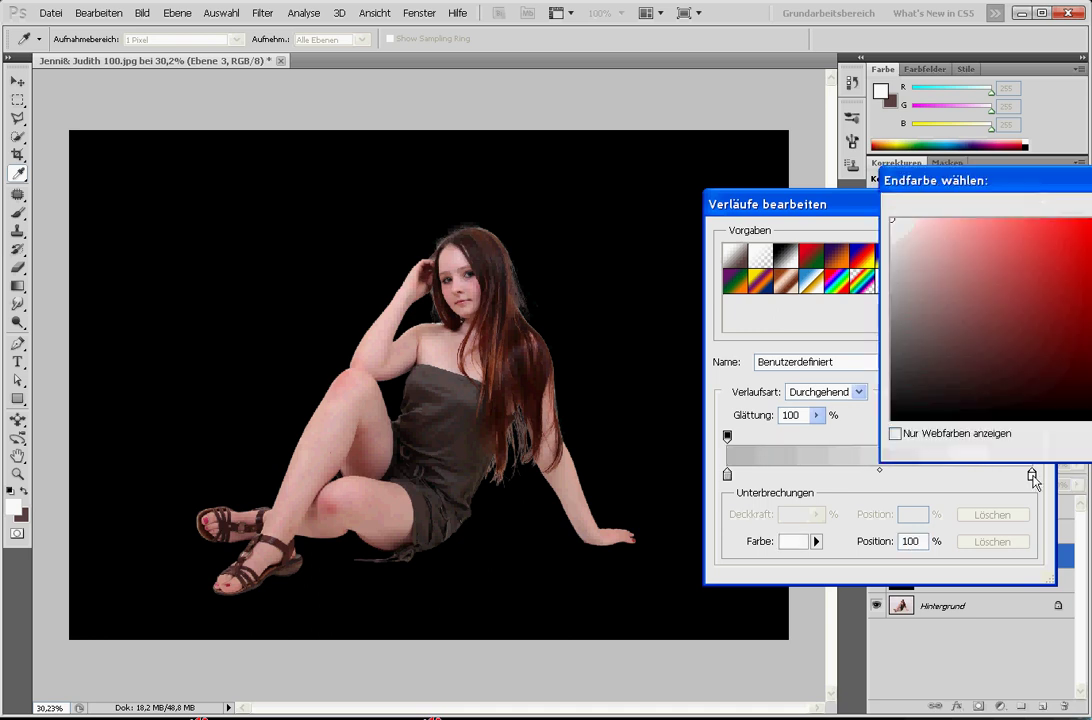
pyautogui.moveTo(909, 358)
pyautogui.mouseDown()
pyautogui.moveTo(887, 346)
pyautogui.moveTo(888, 328)
pyautogui.mouseUp()
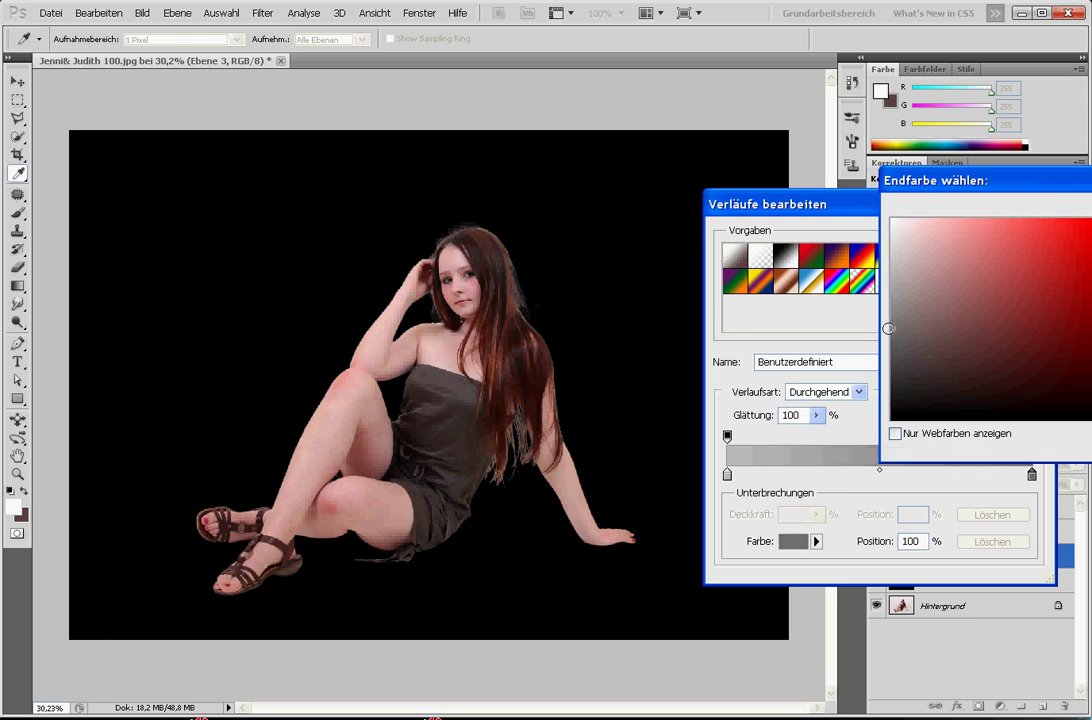
pyautogui.press('Return')
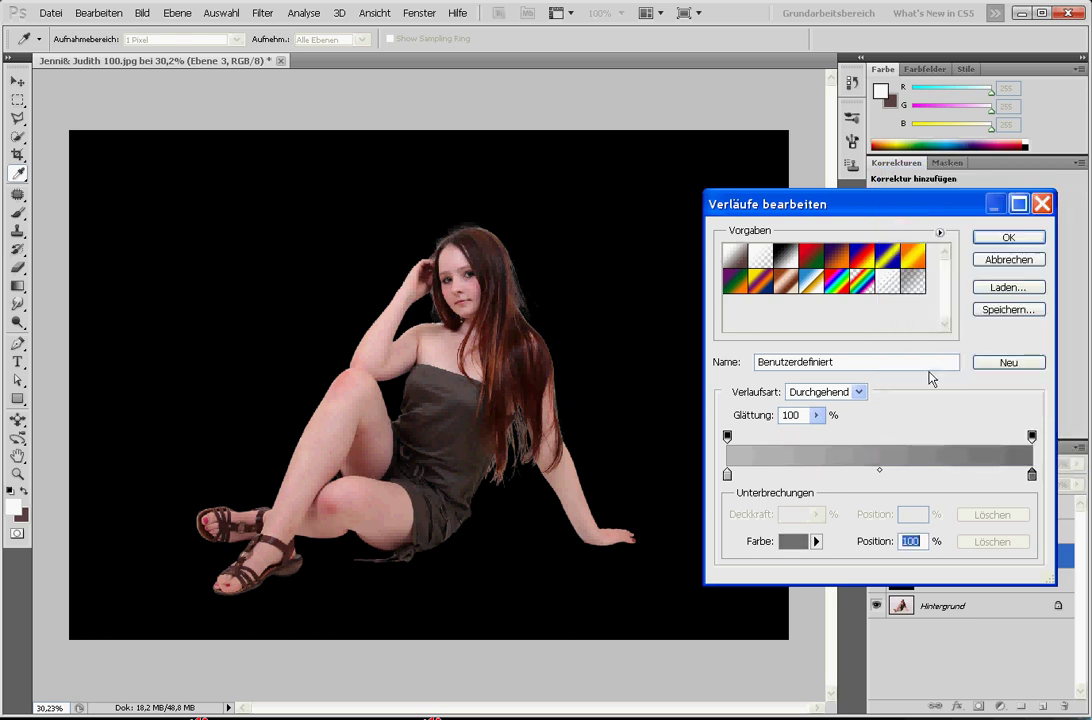
pyautogui.click(1000, 239)
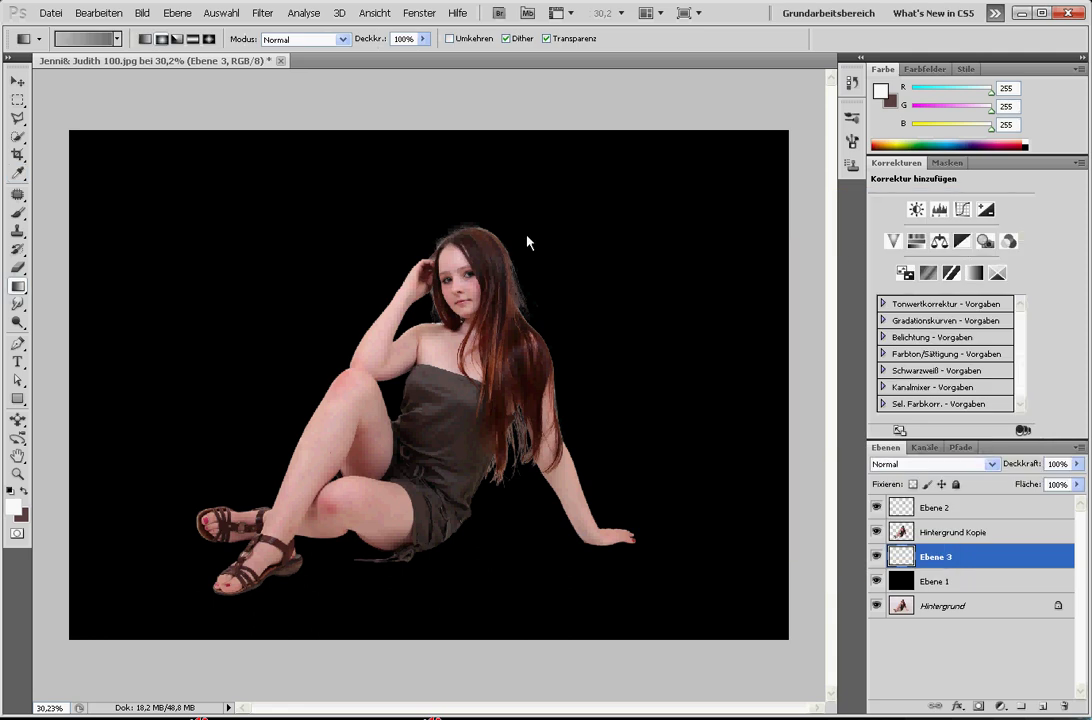
# Fill the new layer with a radial gradient dragged outward from the woman's dress
pyautogui.click(161, 40)
pyautogui.moveTo(445, 396); pyautogui.dragTo(818, 116)
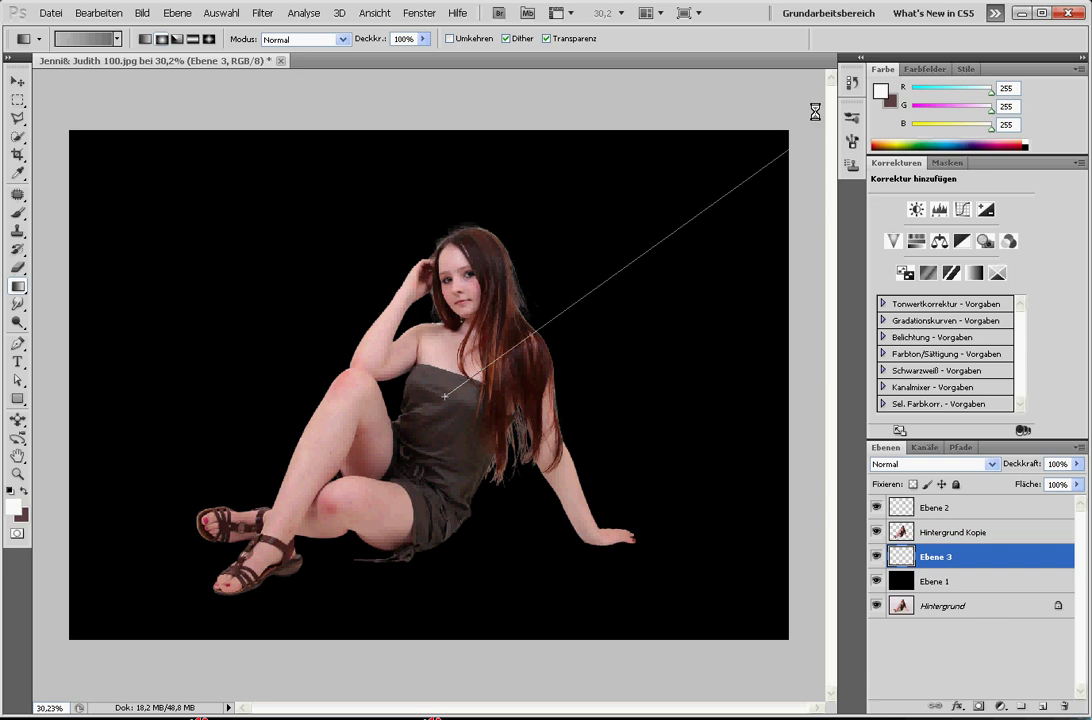
pyautogui.moveTo(435, 442); pyautogui.dragTo(786, 221)
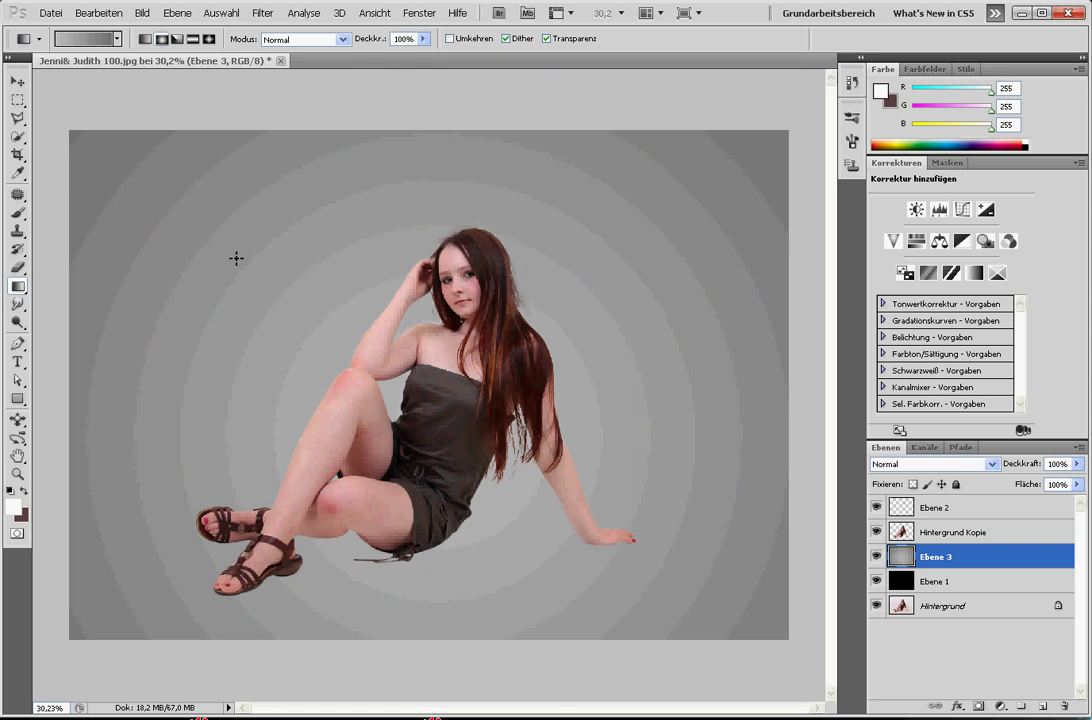
pyautogui.click(52, 13)
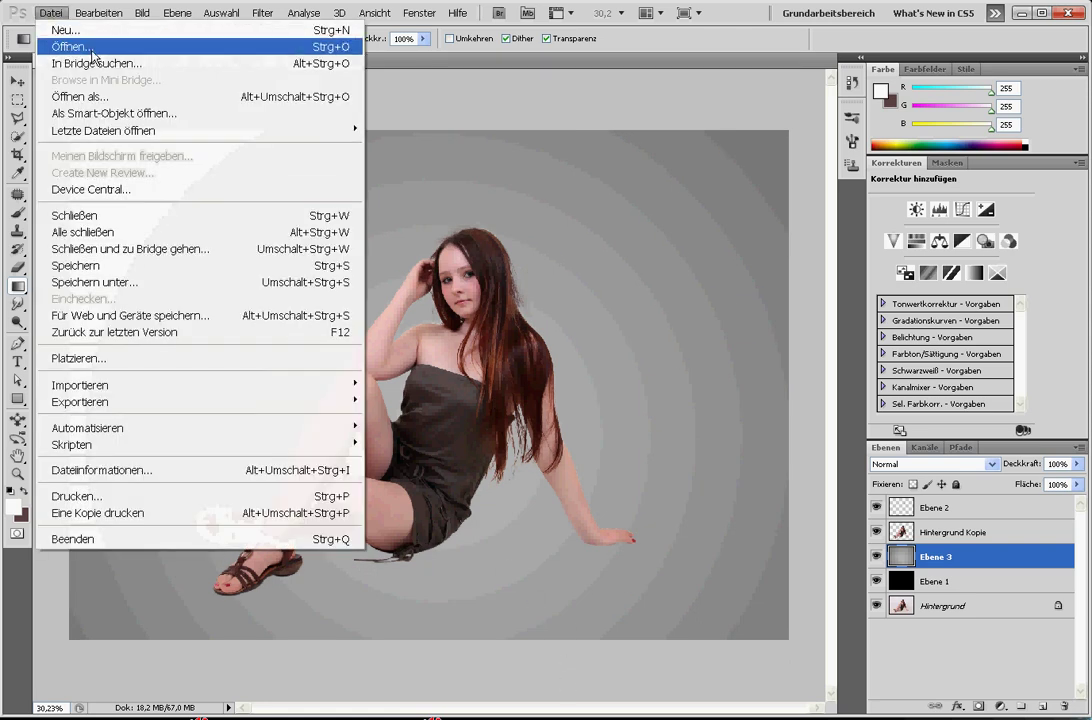
# Open the light-trail image Lichtschweif21.jpg from the wallpapers folder
pyautogui.click(65, 46)
pyautogui.click(564, 92)
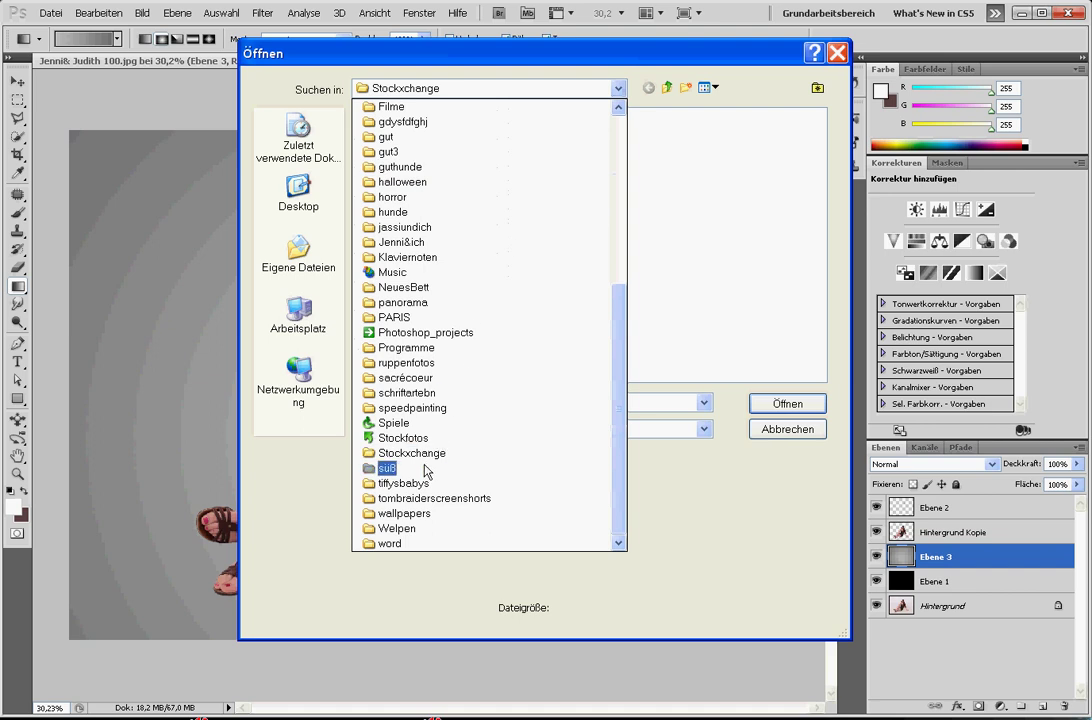
pyautogui.click(400, 513)
pyautogui.click(440, 174)
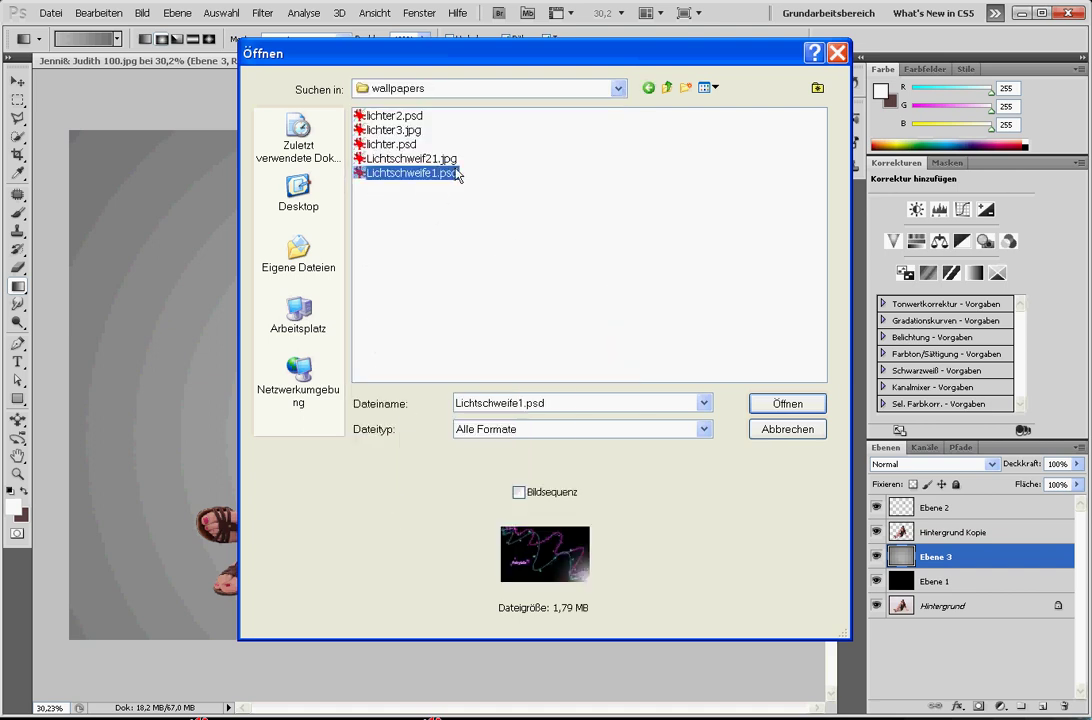
pyautogui.click(410, 158)
pyautogui.click(787, 403)
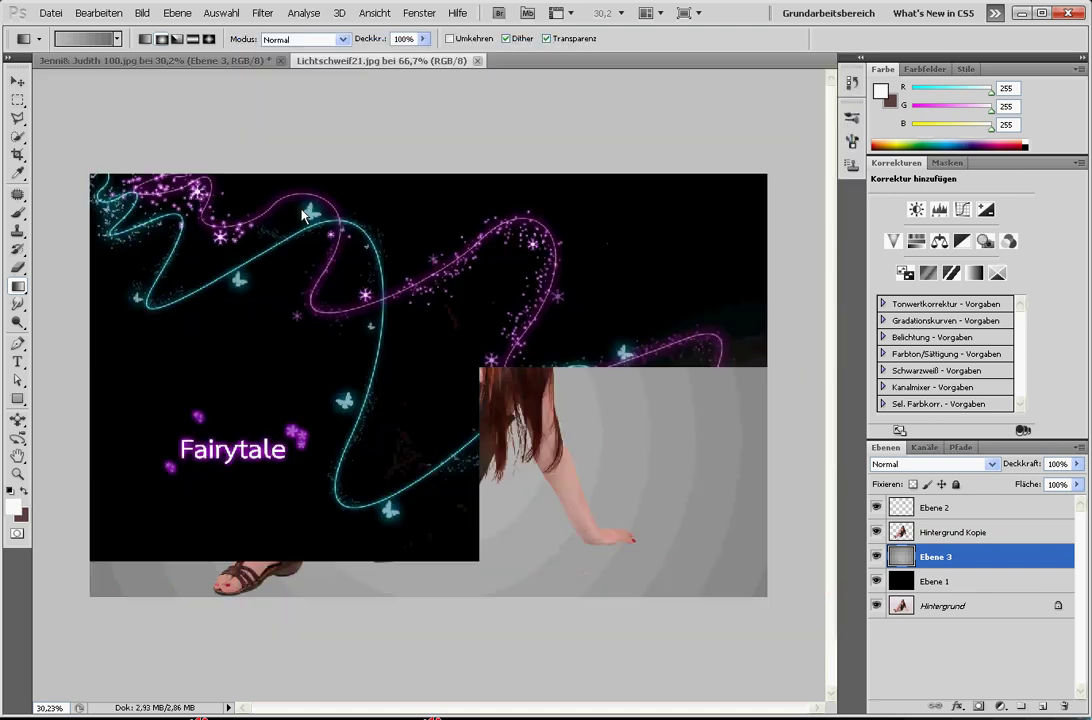
# Select the whole light-trail image and paste it into the girl's composition as a new layer
pyautogui.hotkey('ctrl', 'a')
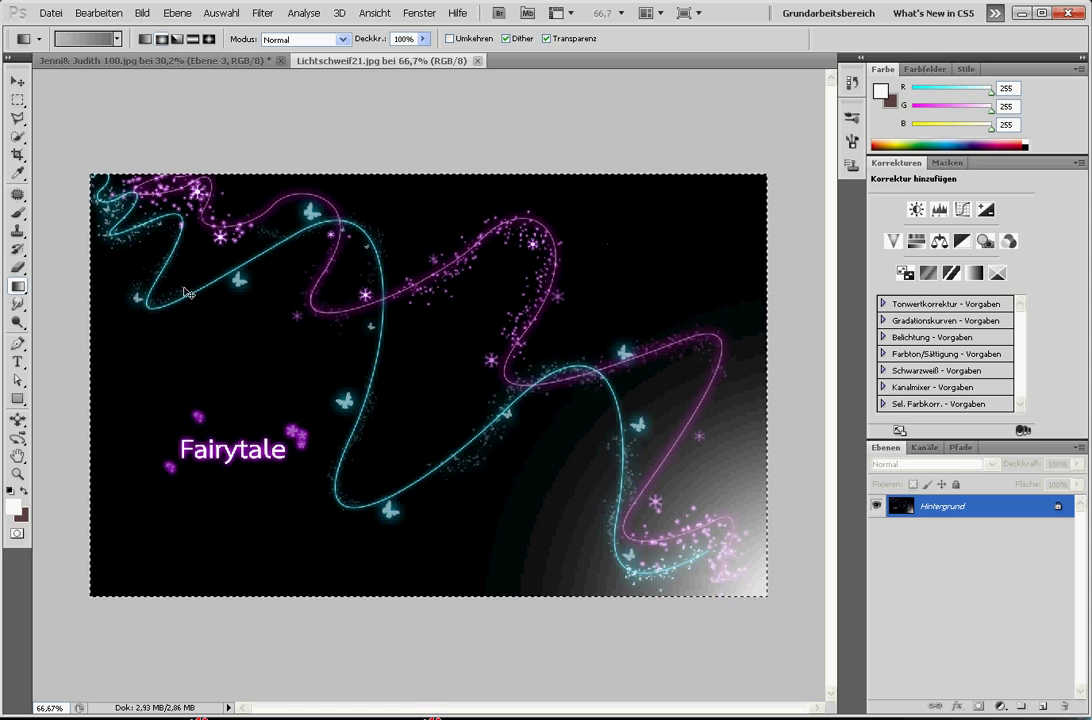
pyautogui.click(196, 66)
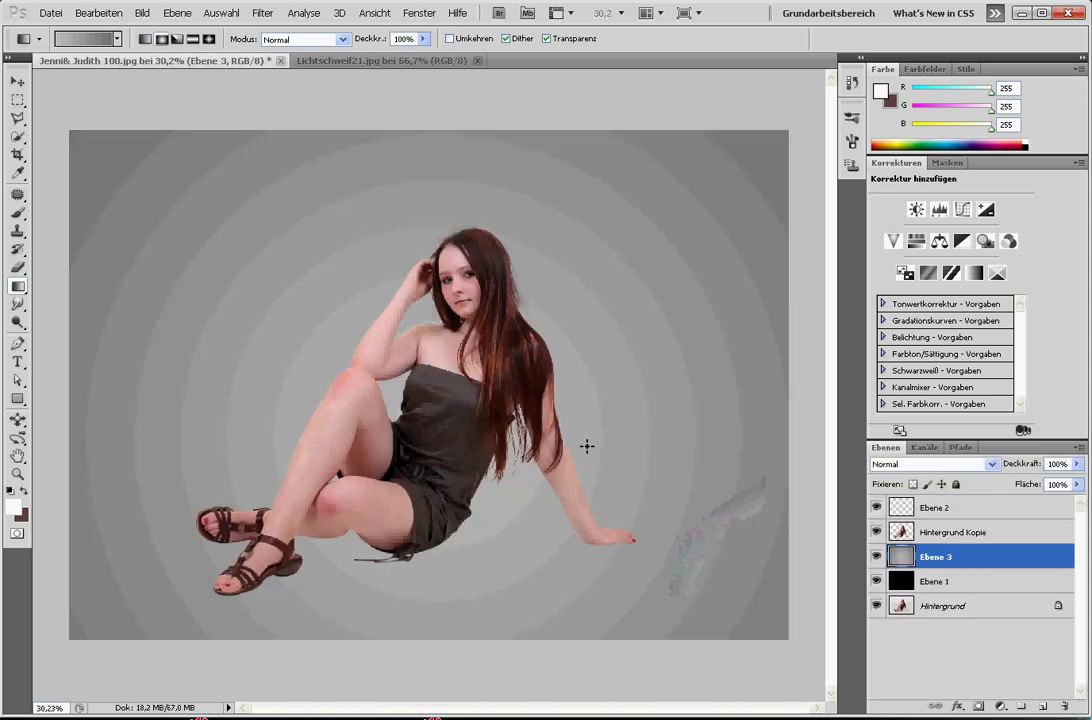
pyautogui.hotkey('ctrl', 'v')
pyautogui.hotkey('ctrl', 't')
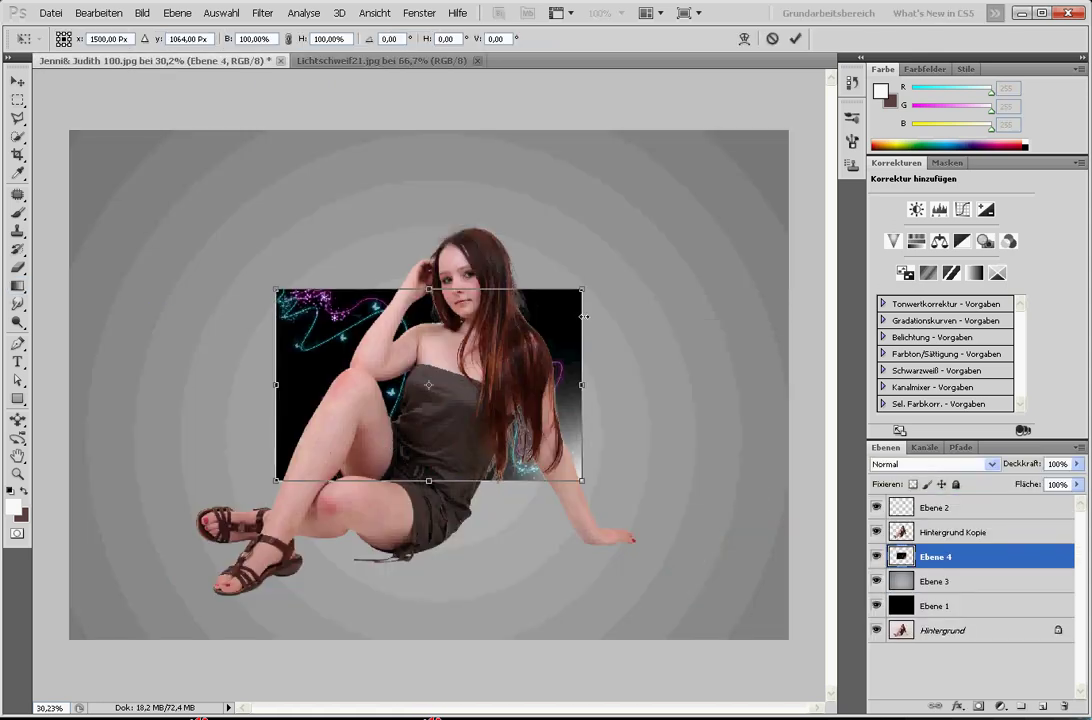
# Stretch the light-trail layer to fill the whole canvas and apply the transform
pyautogui.moveTo(582, 289); pyautogui.dragTo(811, 145)
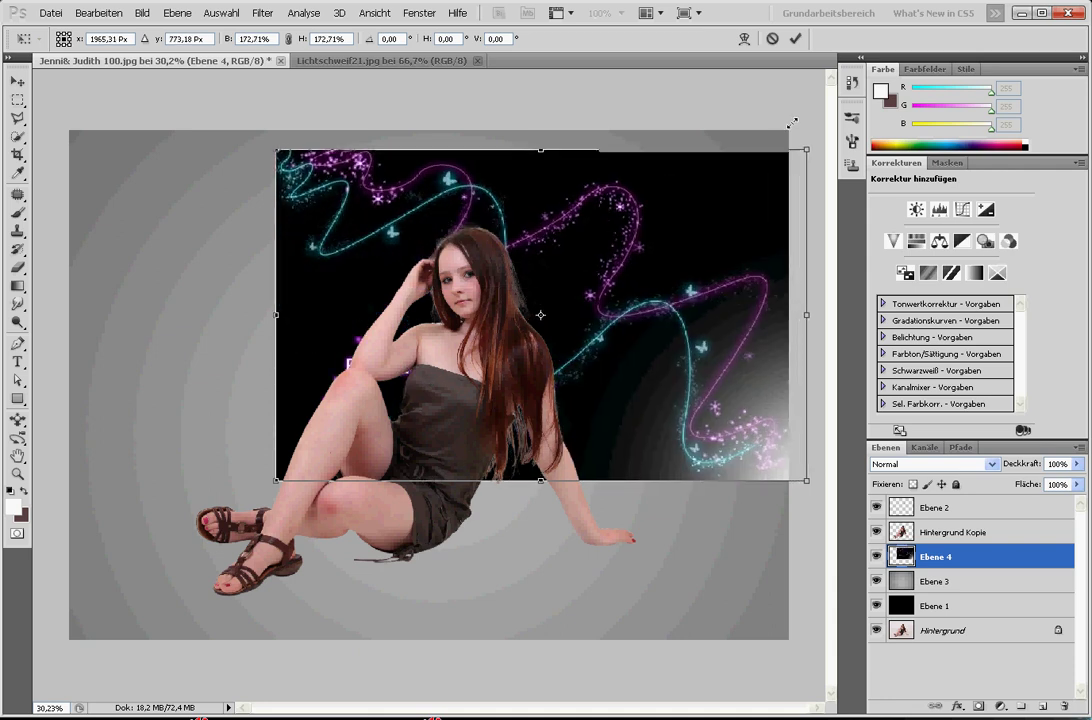
pyautogui.moveTo(276, 480); pyautogui.dragTo(69, 640)
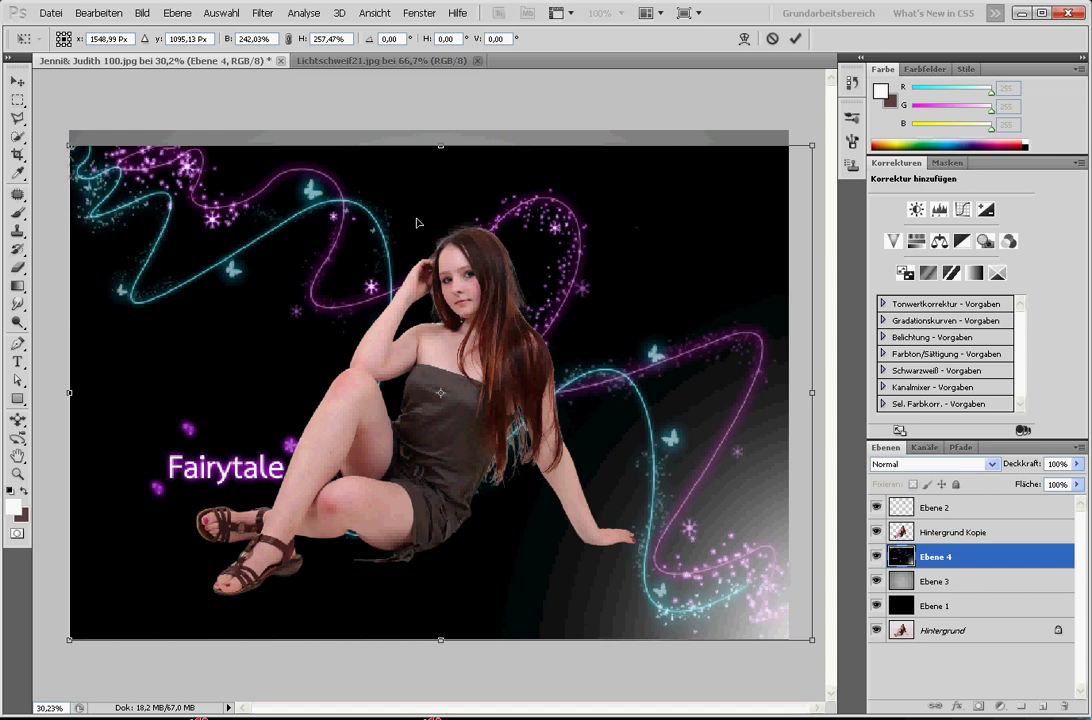
pyautogui.moveTo(442, 146); pyautogui.dragTo(444, 132)
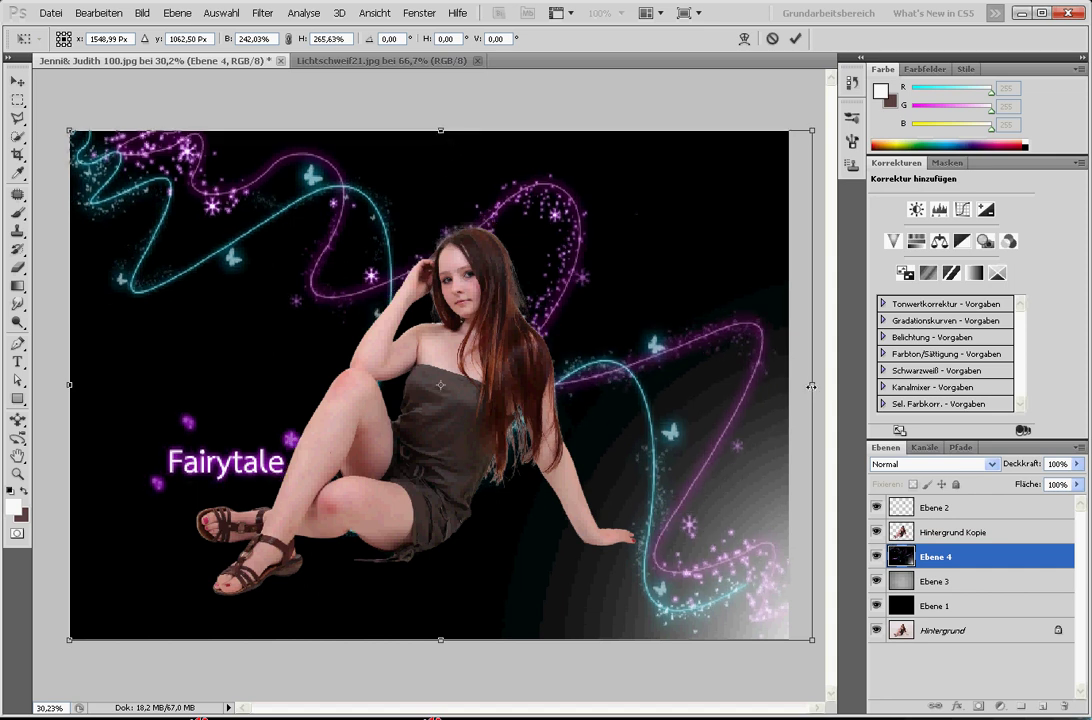
pyautogui.moveTo(811, 384); pyautogui.dragTo(788, 388)
pyautogui.press('Return')
pyautogui.press('g')
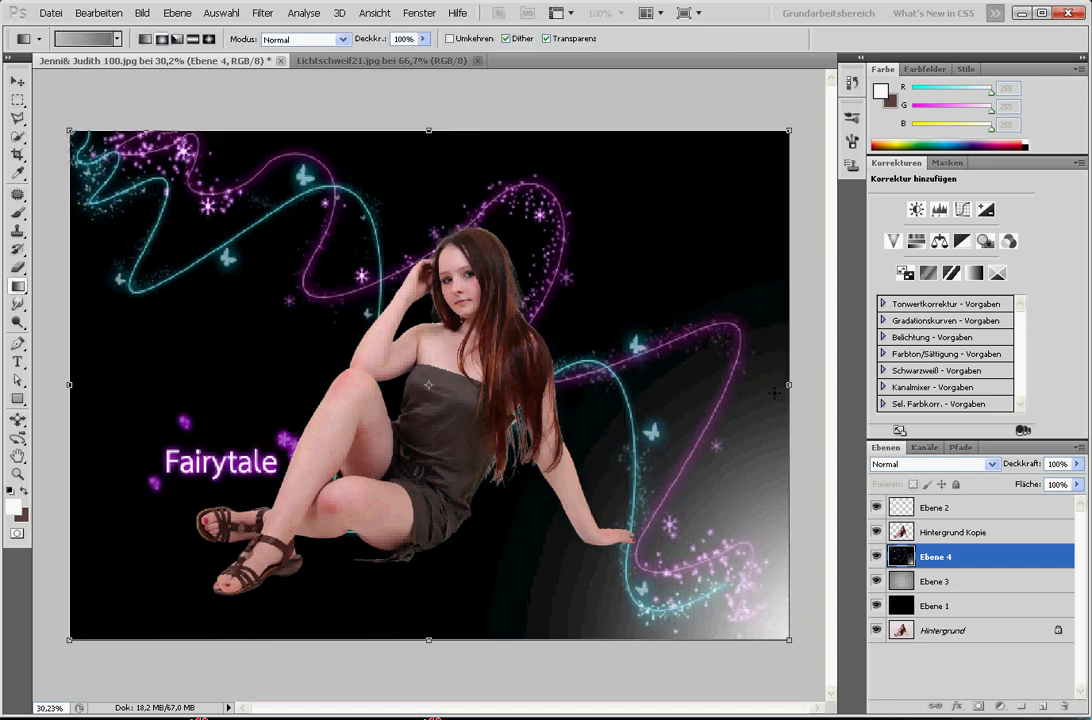
# Trial-scale Hintergrund Kopie to about 70% and move it, then cancel the resize
pyautogui.click(935, 532)
pyautogui.hotkey('ctrl', 't')
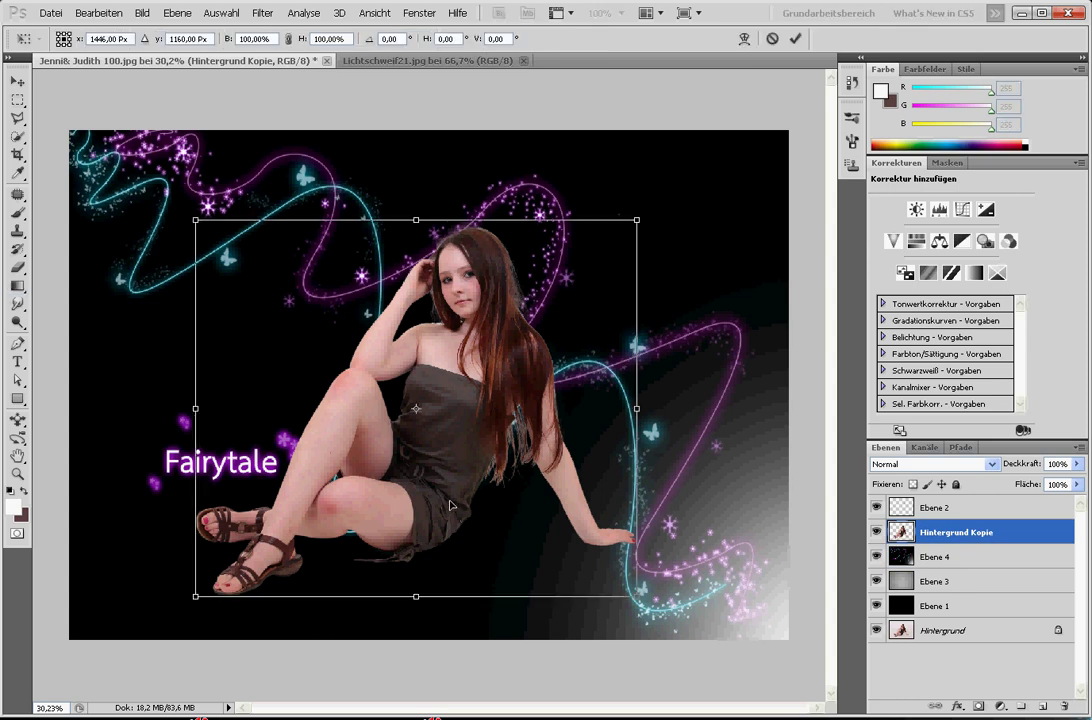
pyautogui.moveTo(195, 598)
pyautogui.mouseDown()
pyautogui.moveTo(330, 484)
pyautogui.moveTo(334, 493)
pyautogui.mouseUp()
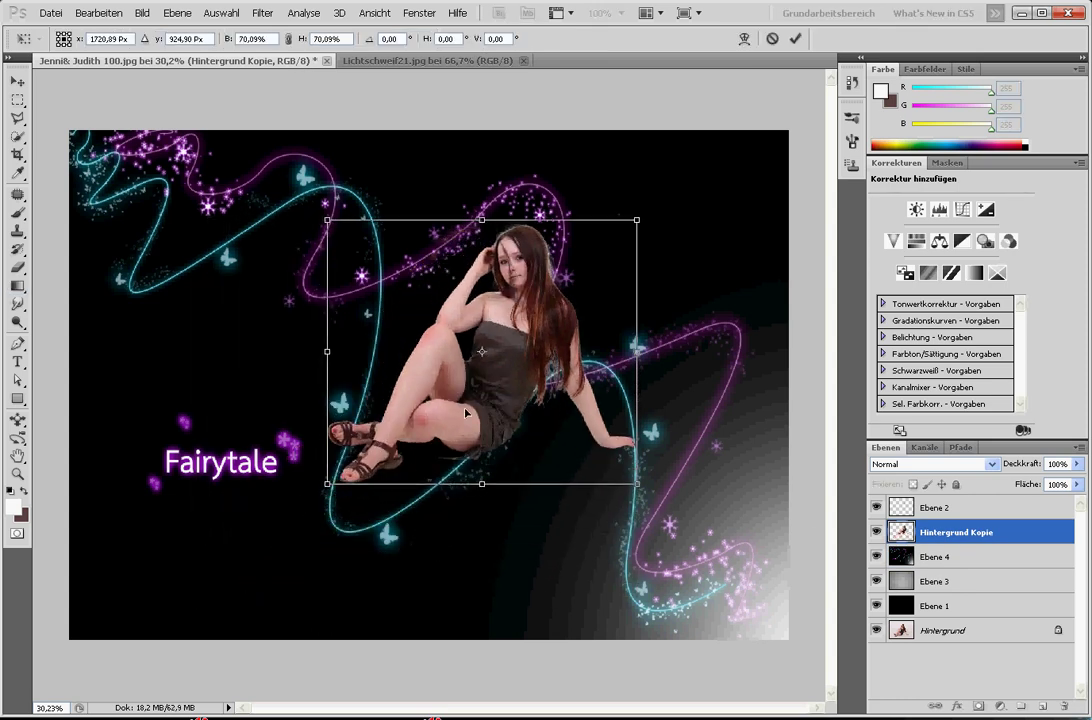
pyautogui.moveTo(465, 412); pyautogui.dragTo(508, 465)
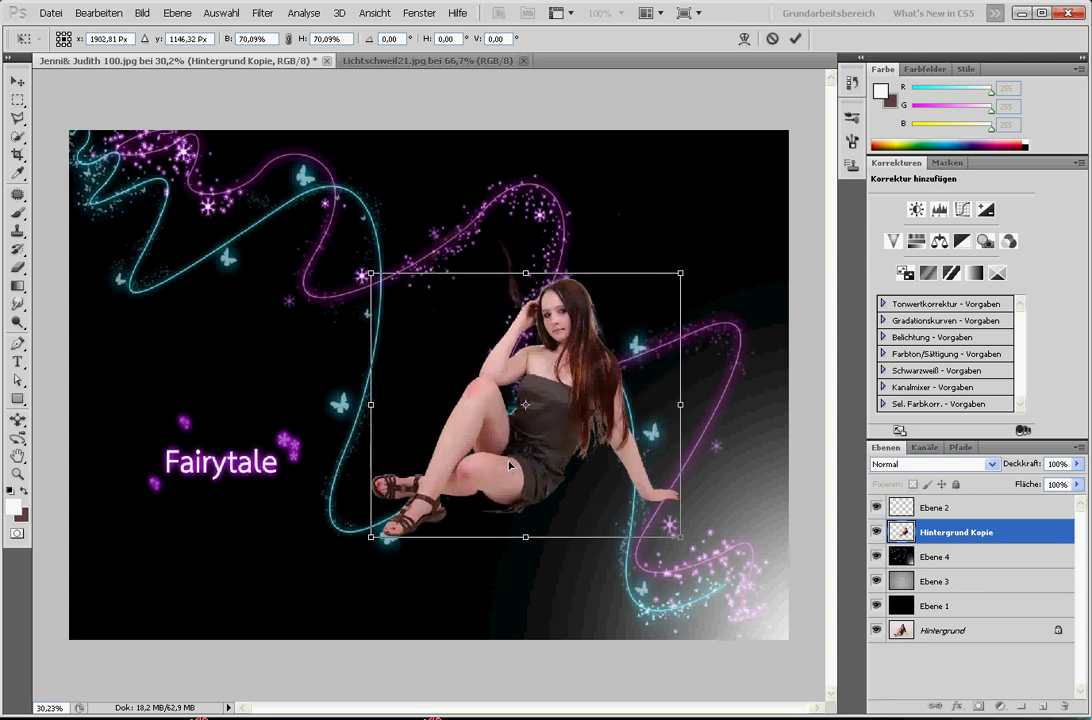
pyautogui.press('Escape')
# Merge Ebene 2 and Hintergrund Kopie into a single layer
pyautogui.click(935, 556)
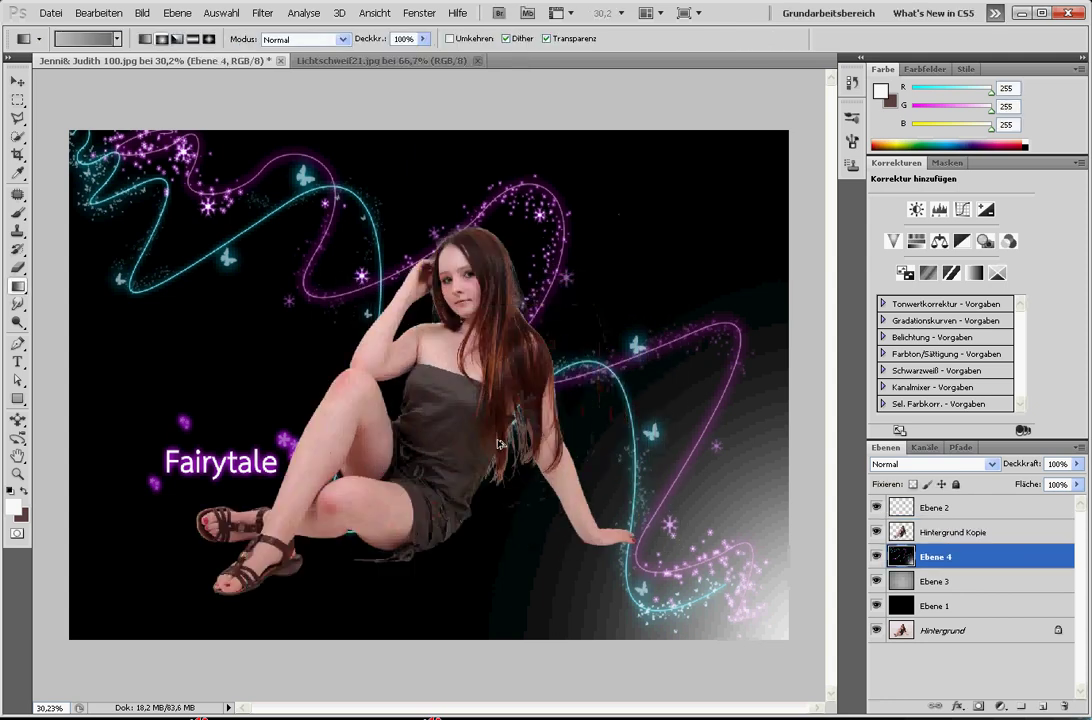
pyautogui.click(951, 540)
pyautogui.keyDown('shift'); pyautogui.click(958, 513); pyautogui.keyUp('shift')
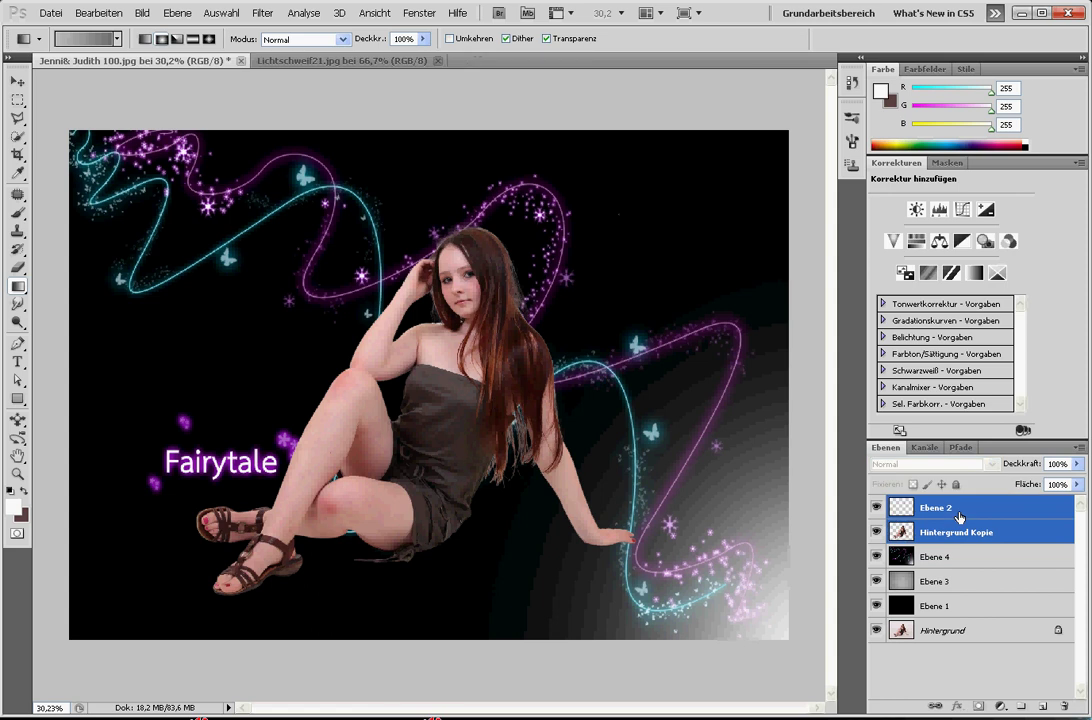
pyautogui.click(962, 533)
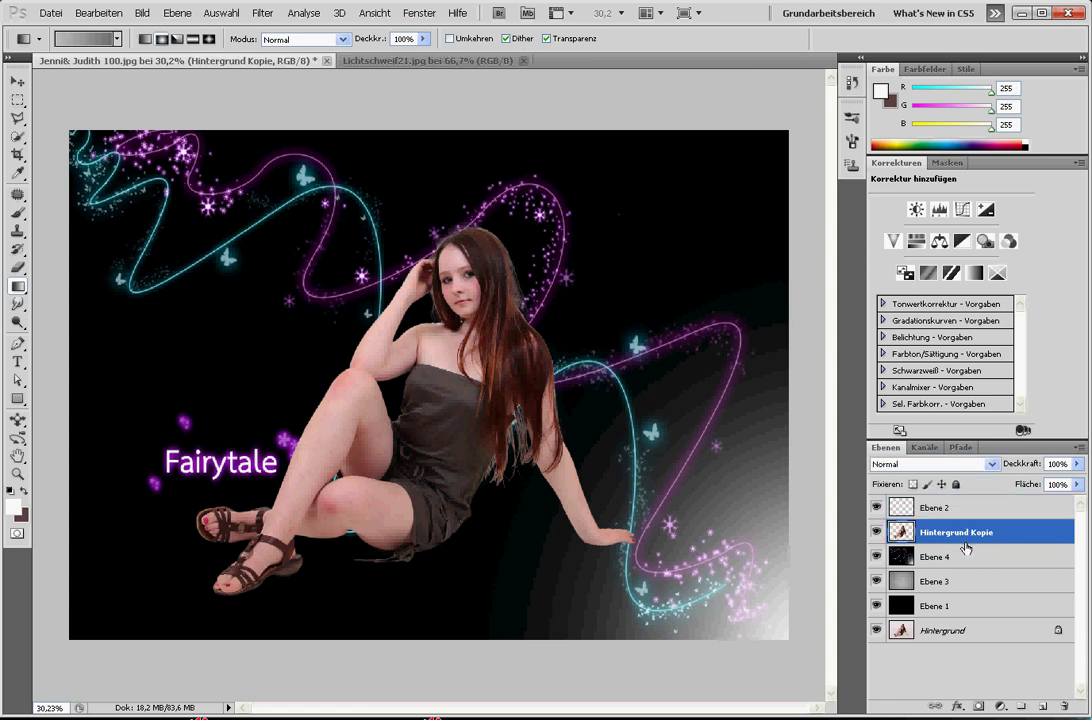
pyautogui.keyDown('shift'); pyautogui.click(958, 511); pyautogui.keyUp('shift')
pyautogui.rightClick(957, 513)
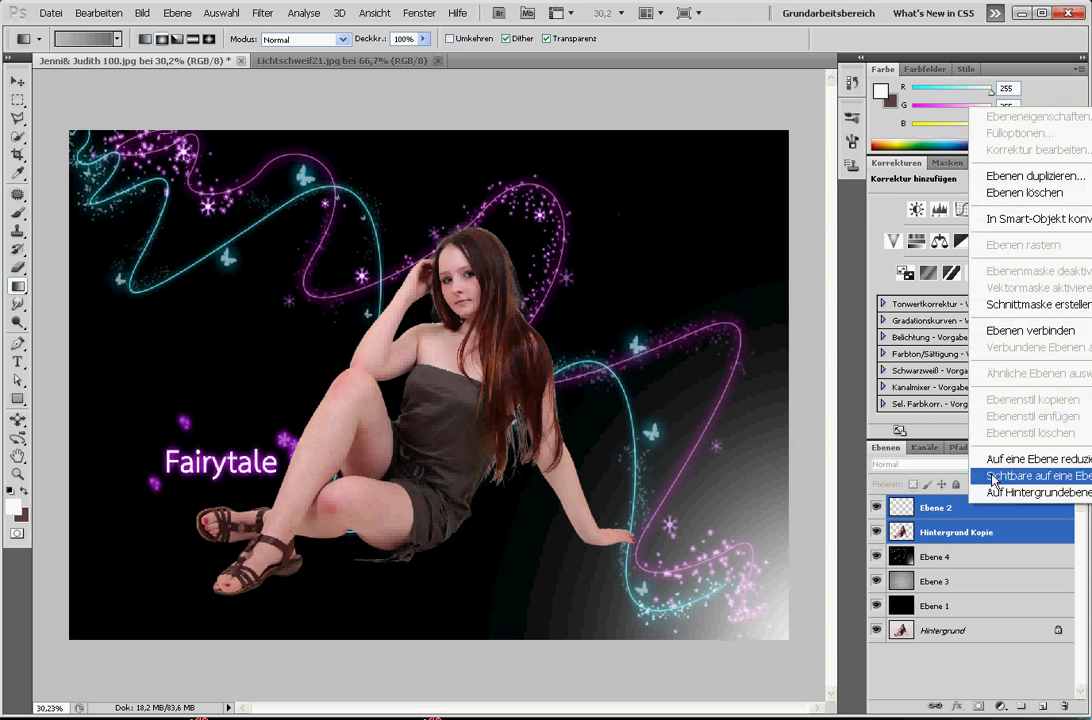
pyautogui.click(1008, 459)
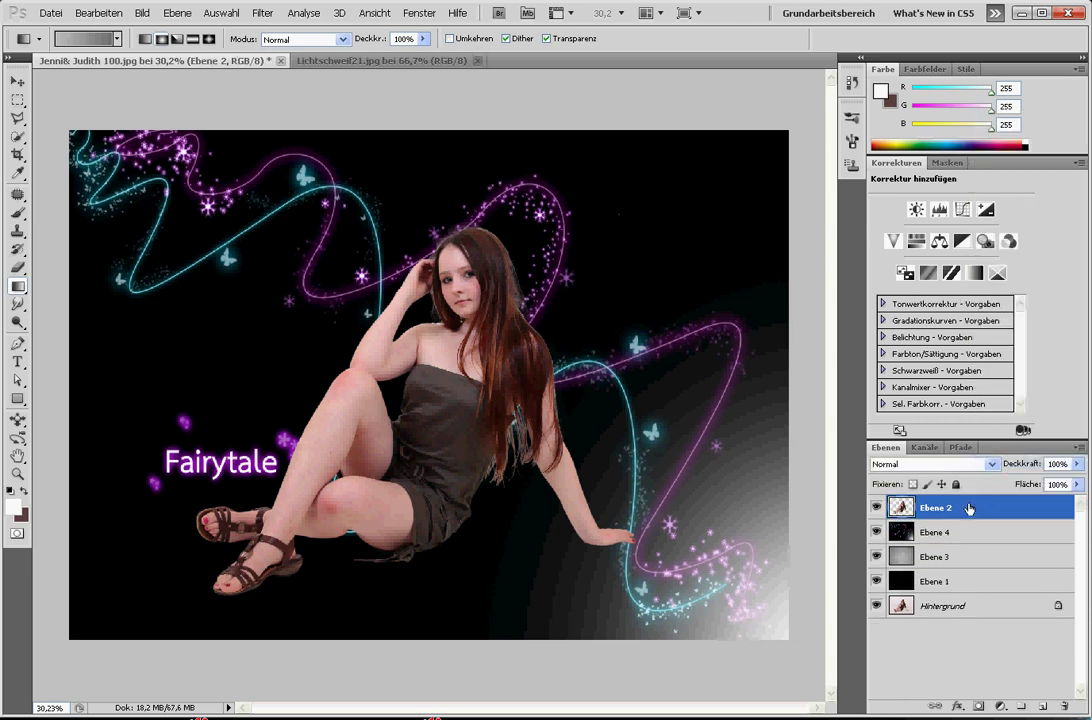
# Scale the merged girl layer to about two-thirds and move her lower right
pyautogui.hotkey('ctrl', 't')
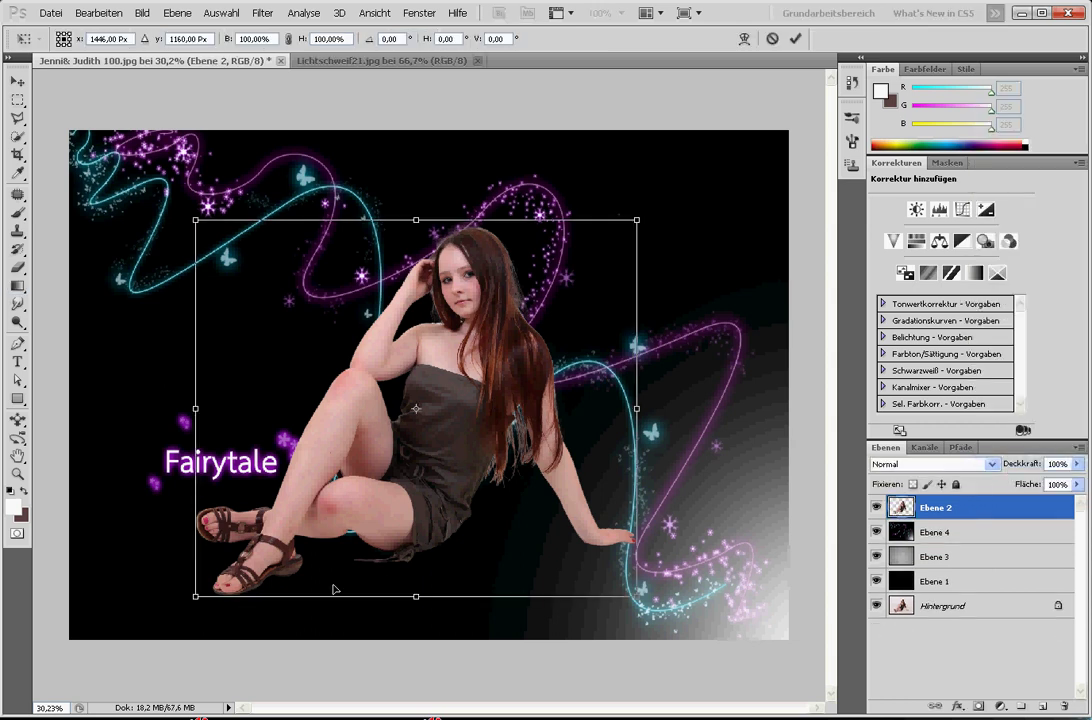
pyautogui.moveTo(191, 601)
pyautogui.mouseDown()
pyautogui.moveTo(324, 436)
pyautogui.moveTo(268, 378)
pyautogui.mouseUp()
pyautogui.moveTo(410, 355); pyautogui.dragTo(488, 491)
pyautogui.press('Return')
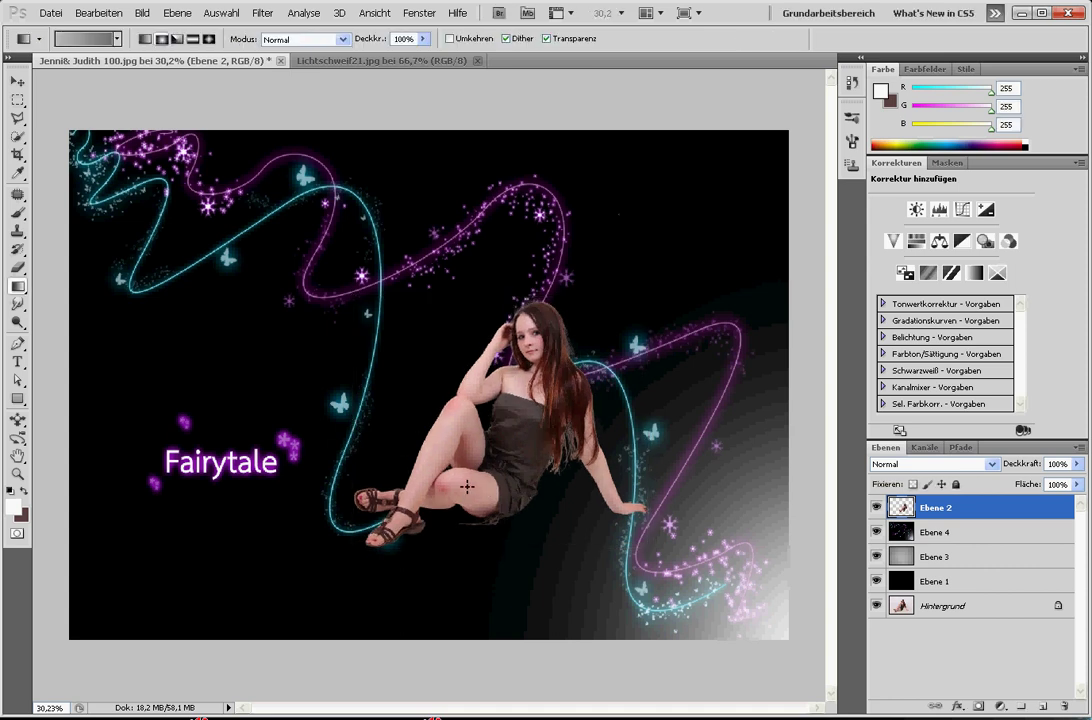
# Apply a Schwarzweiß adjustment to Ebene 2, lightening the blue, yellow and red tones
pyautogui.scroll(2, 709, 486)
pyautogui.scroll(2, 709, 486)
pyautogui.scroll(1, 709, 486)
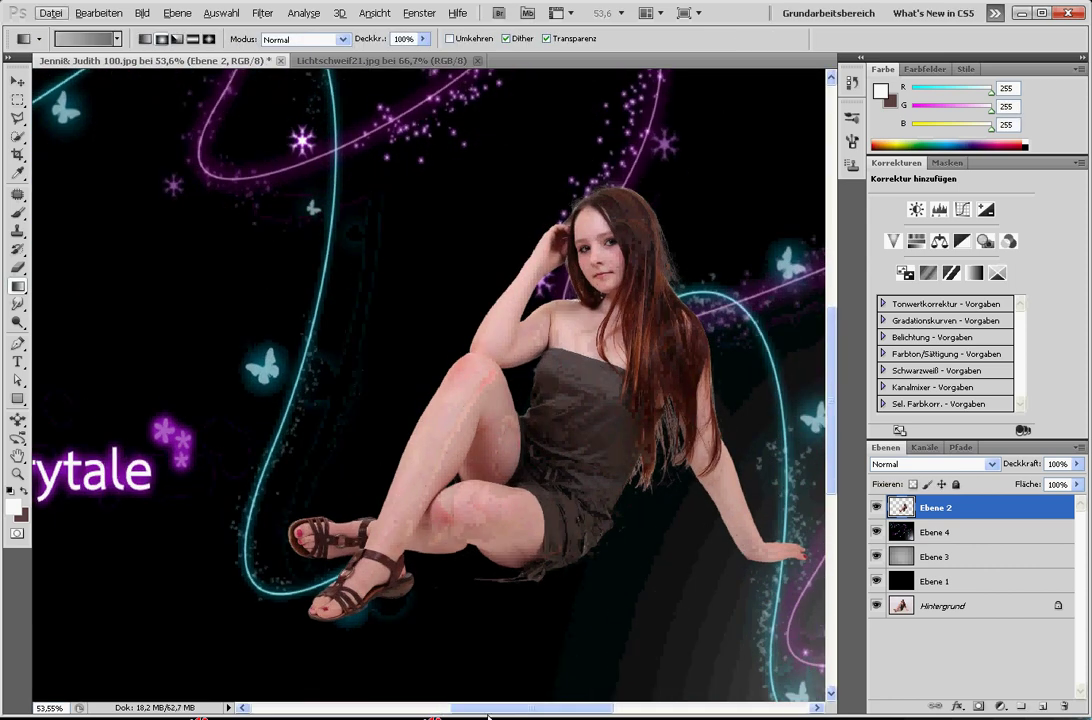
pyautogui.scroll(1, 709, 486)
pyautogui.click(142, 13)
pyautogui.moveTo(176, 57)
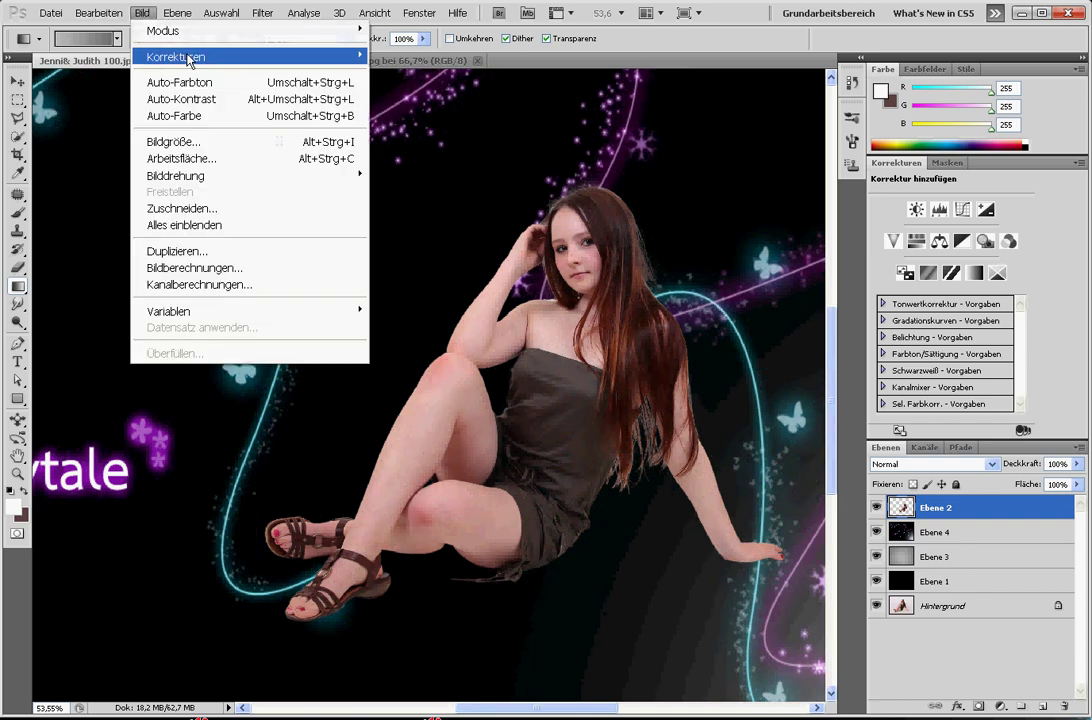
pyautogui.click(418, 182)
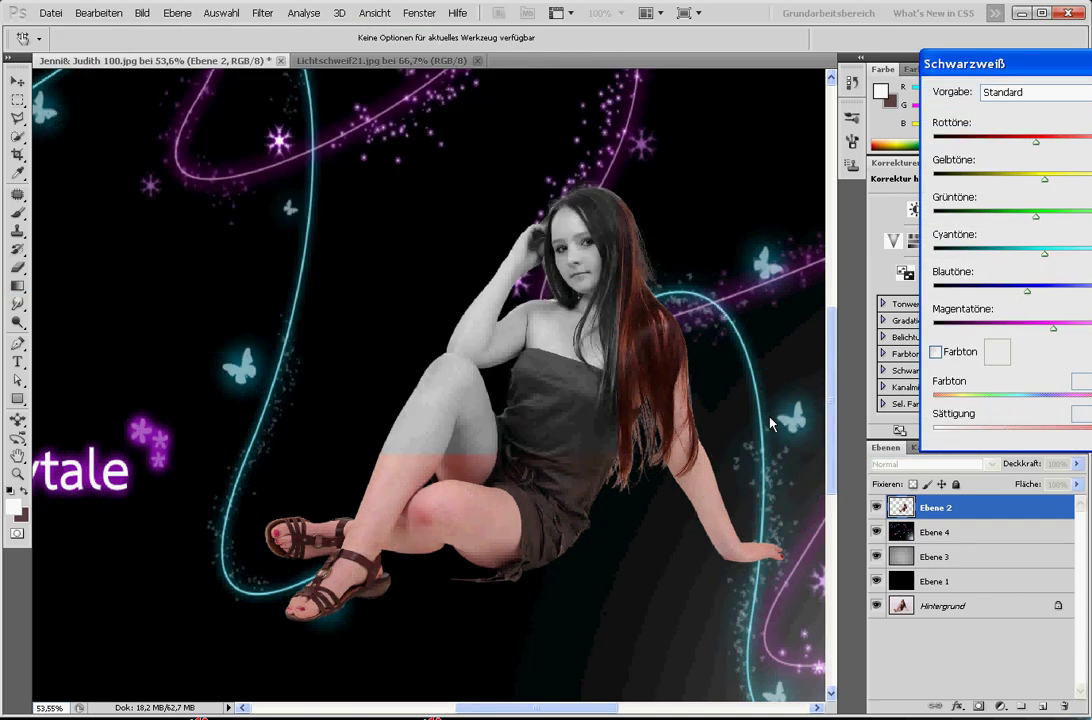
pyautogui.moveTo(1026, 290); pyautogui.dragTo(1034, 290)
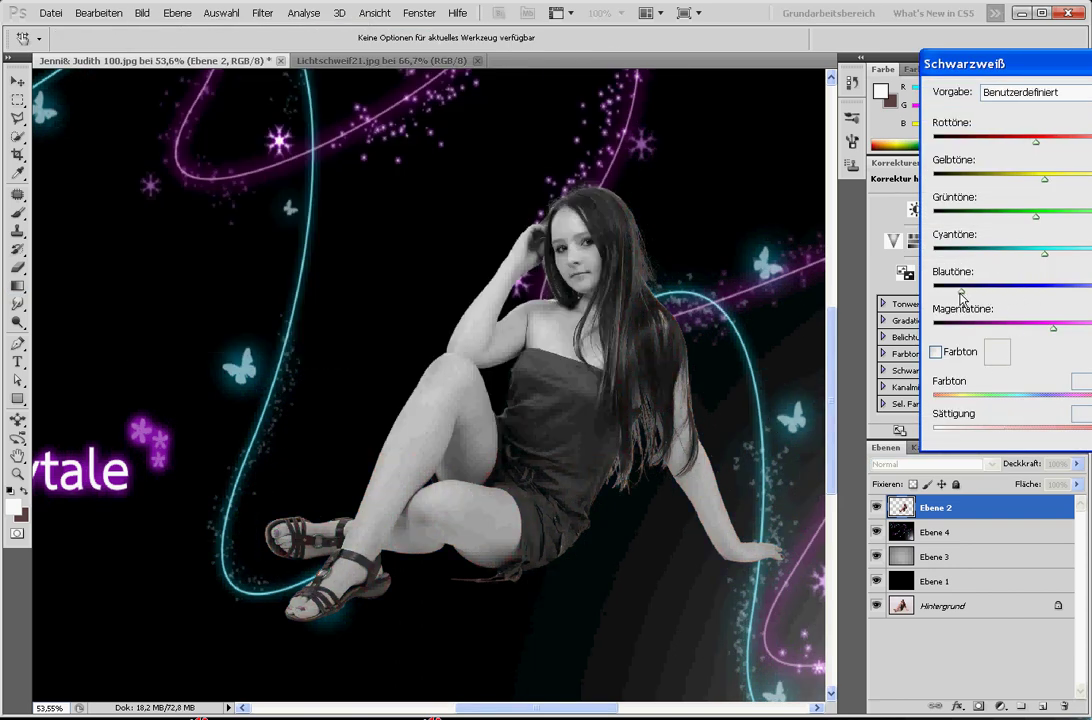
pyautogui.moveTo(1045, 180); pyautogui.dragTo(1052, 180)
pyautogui.moveTo(1036, 142)
pyautogui.mouseDown()
pyautogui.moveTo(1084, 142)
pyautogui.moveTo(1001, 142)
pyautogui.mouseUp()
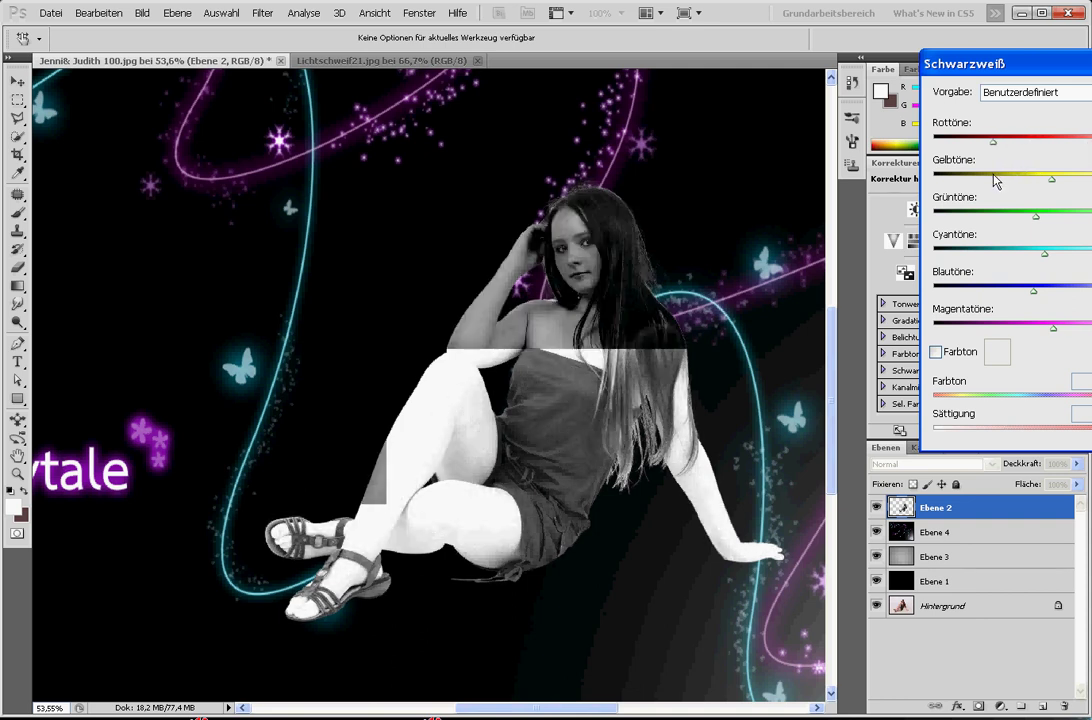
# Fine-tune the red and magenta tone sliders and confirm the black-and-white conversion
pyautogui.moveTo(1001, 142); pyautogui.dragTo(1043, 142)
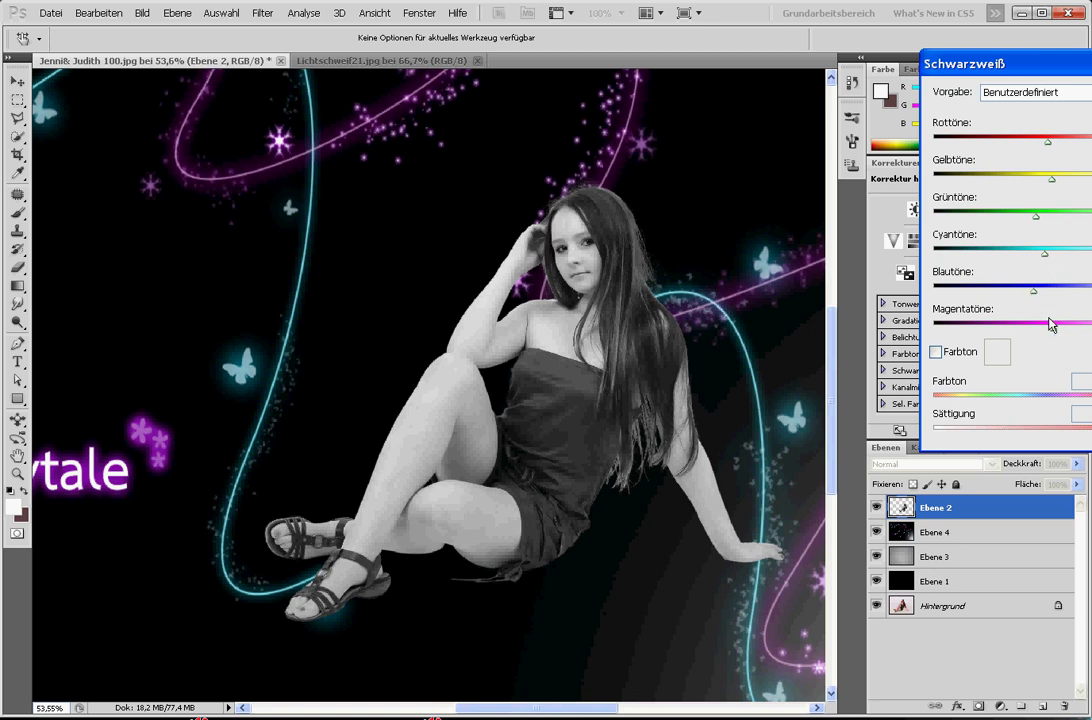
pyautogui.moveTo(1057, 333); pyautogui.dragTo(987, 337)
pyautogui.moveTo(987, 337); pyautogui.dragTo(1023, 335)
pyautogui.moveTo(1057, 350); pyautogui.dragTo(1063, 353)
pyautogui.press('Return')
pyautogui.press('g')
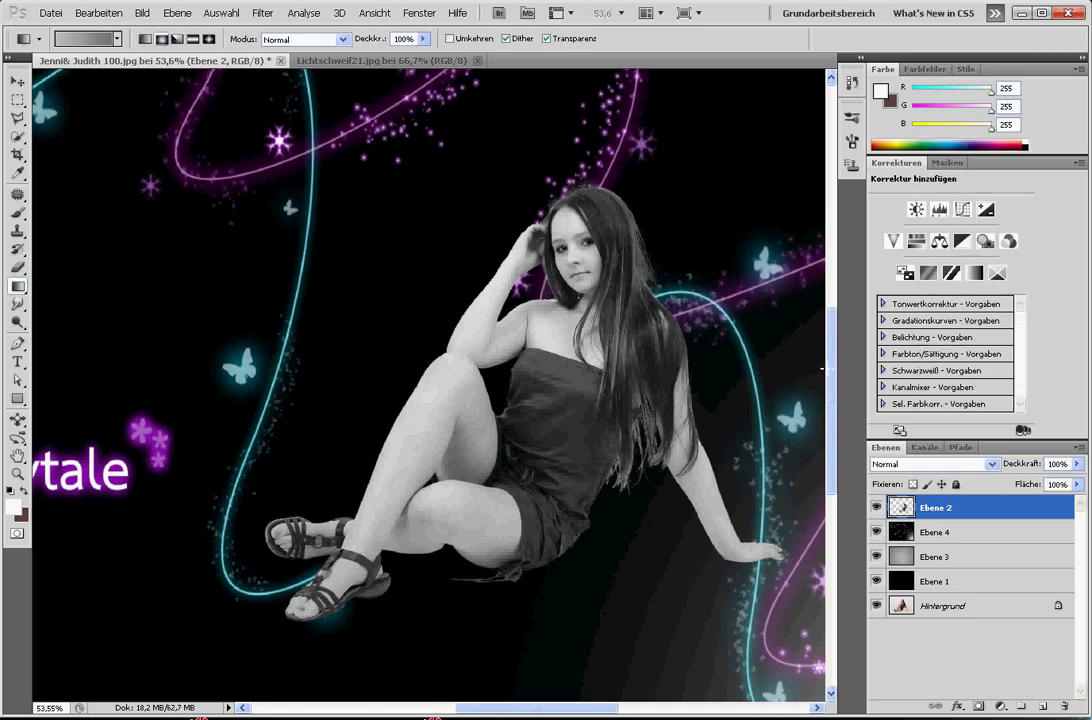
# Zoom out to view the whole composition, briefly checking the Lichtschweif21 document
pyautogui.moveTo(830, 372); pyautogui.dragTo(842, 311)
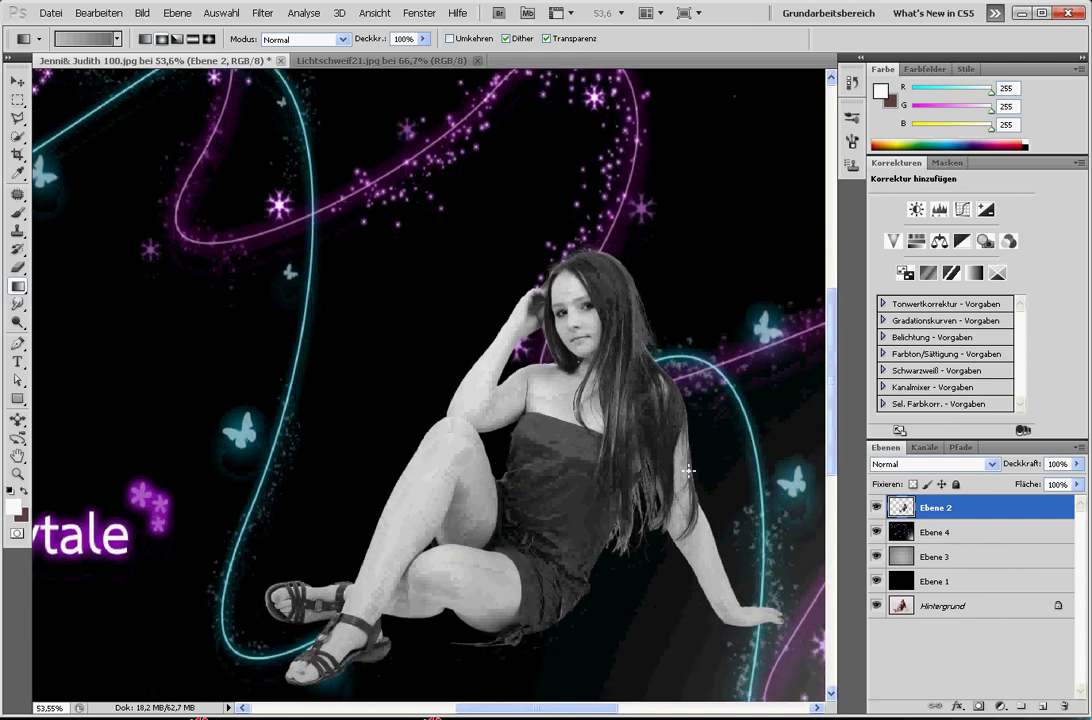
pyautogui.scroll(-1, 722, 456)
pyautogui.scroll(-1, 675, 461)
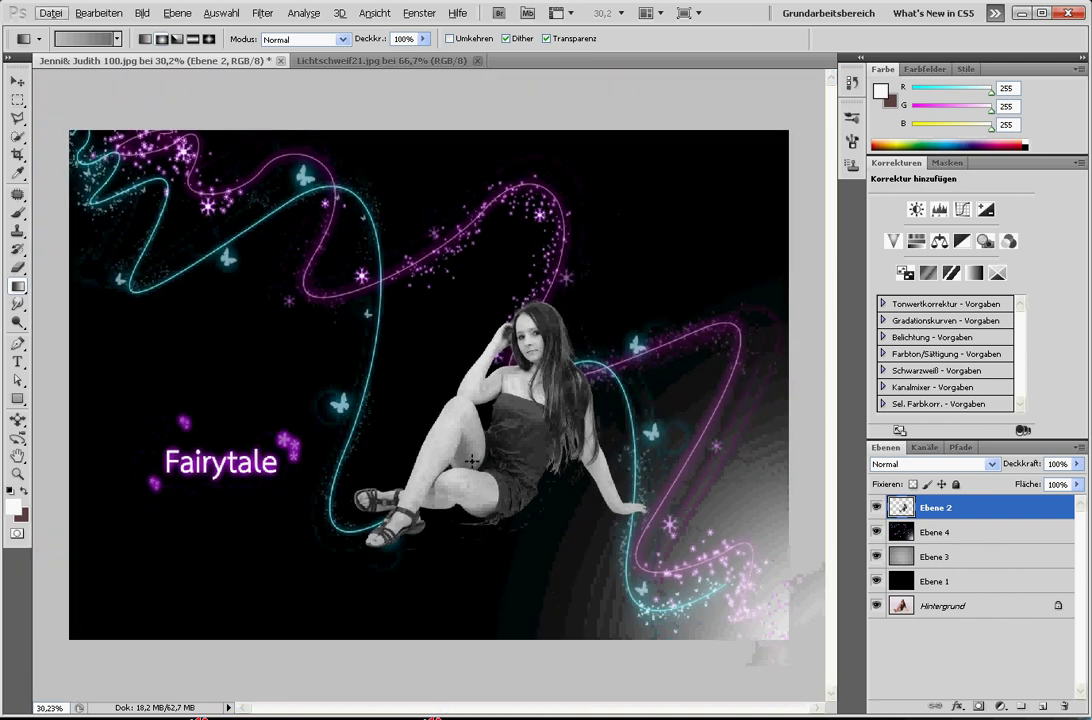
pyautogui.click(380, 60)
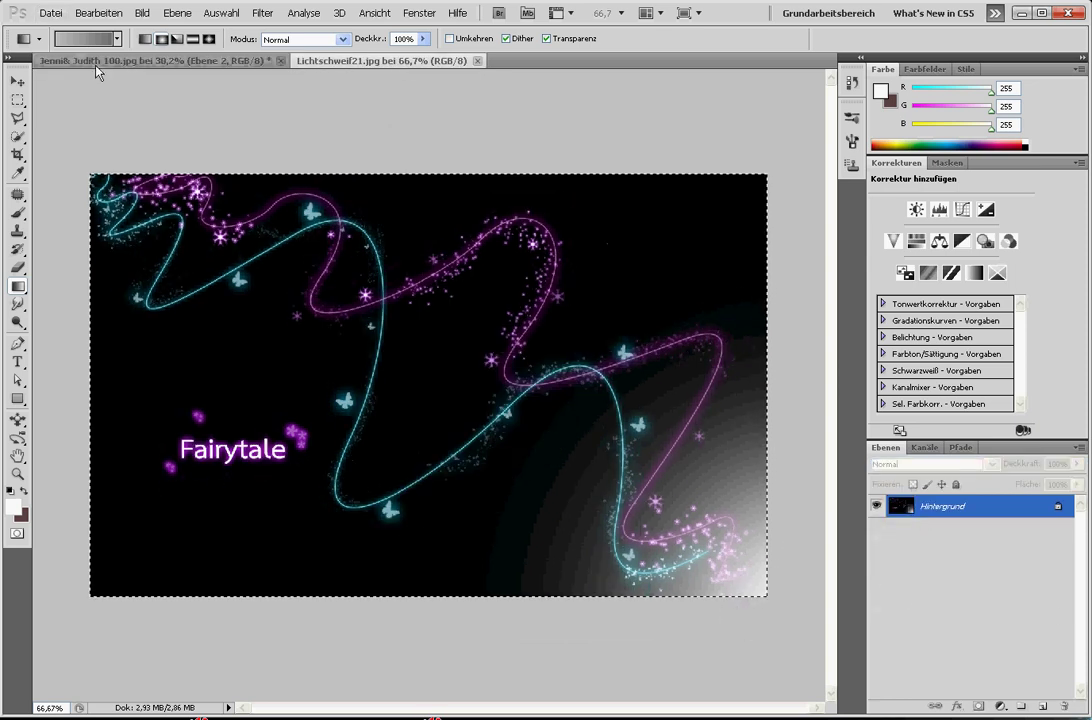
pyautogui.click(80, 60)
pyautogui.click(50, 13)
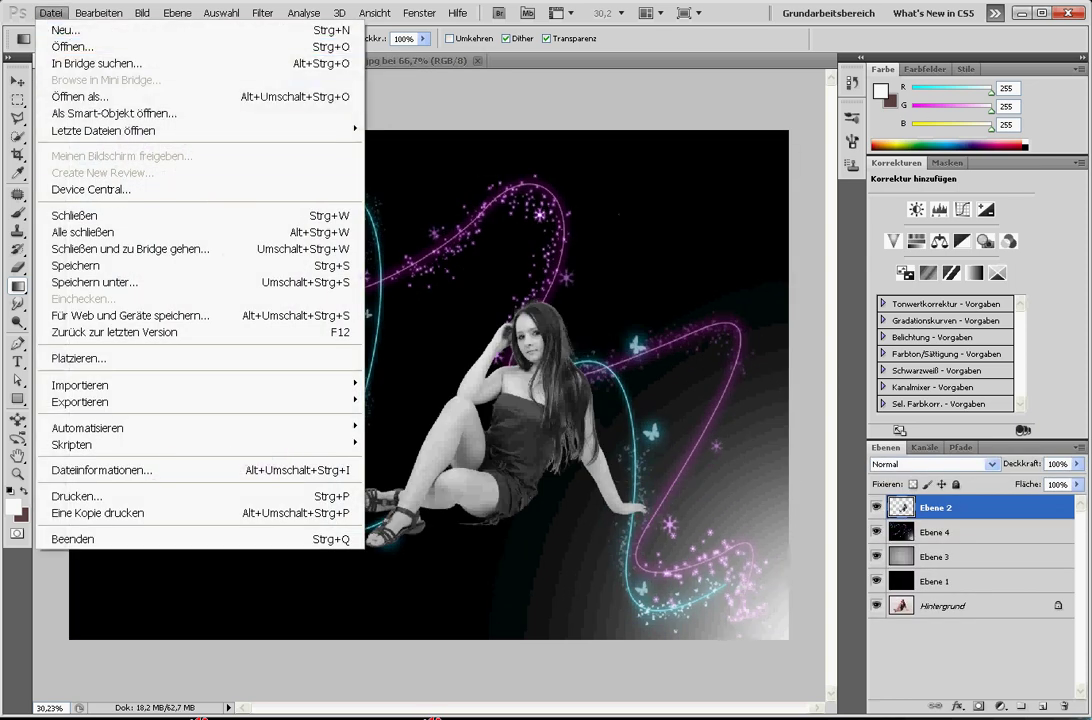